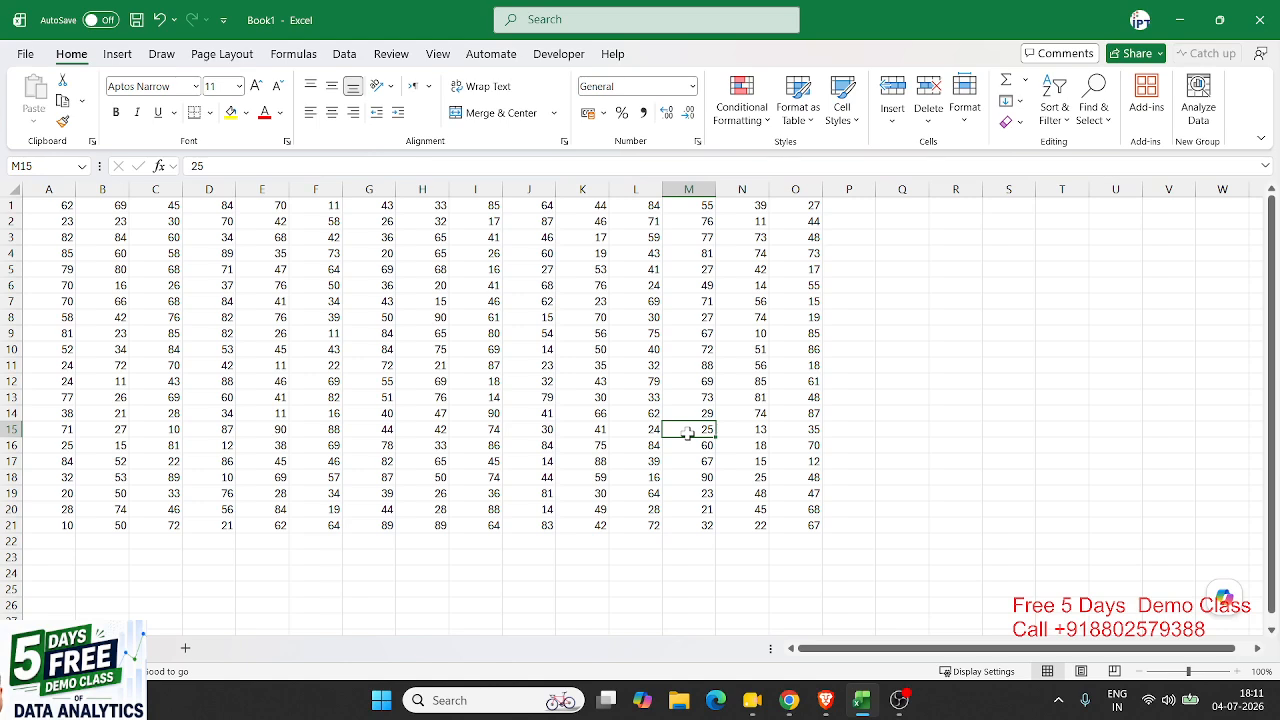
# Step: Select the block of numbers A1:O21 twice, clearing the selection with a single cell inside the block each time
pyautogui.click(52, 206)
pyautogui.moveTo(52, 206); pyautogui.dragTo(796, 527)
pyautogui.click(369, 333)
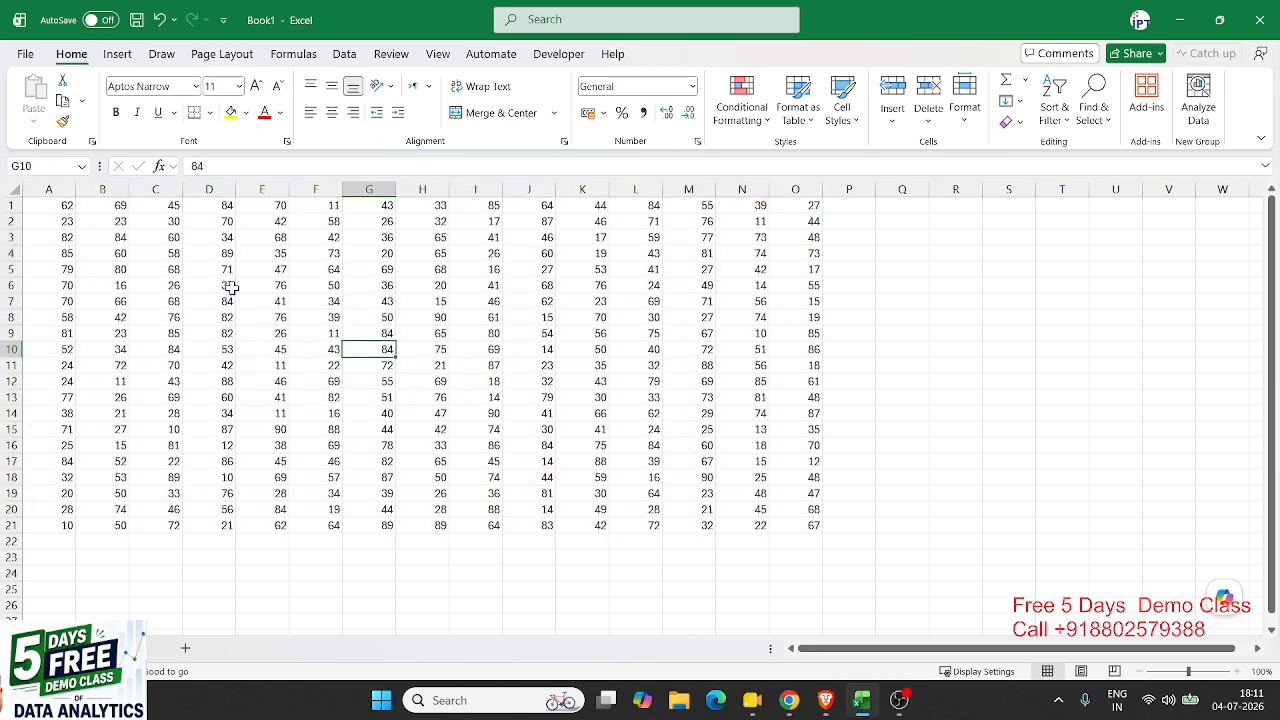
pyautogui.click(62, 208)
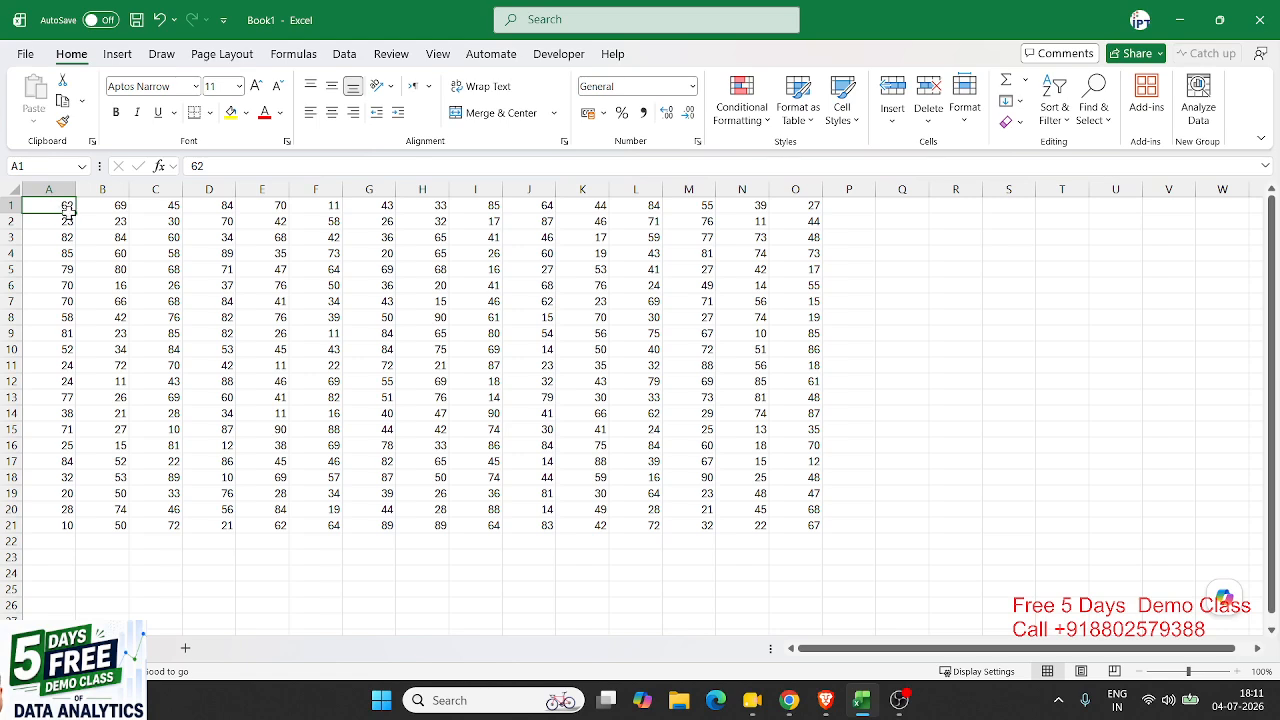
pyautogui.moveTo(62, 206); pyautogui.dragTo(810, 520)
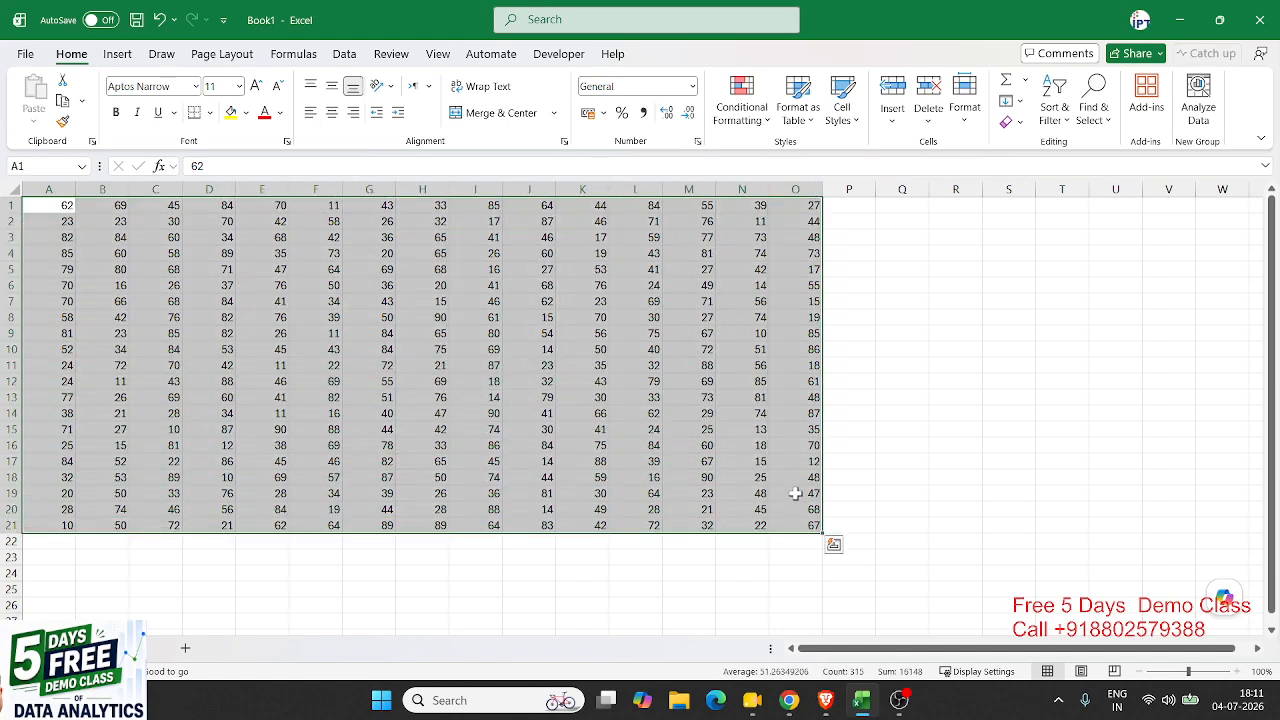
pyautogui.click(566, 367)
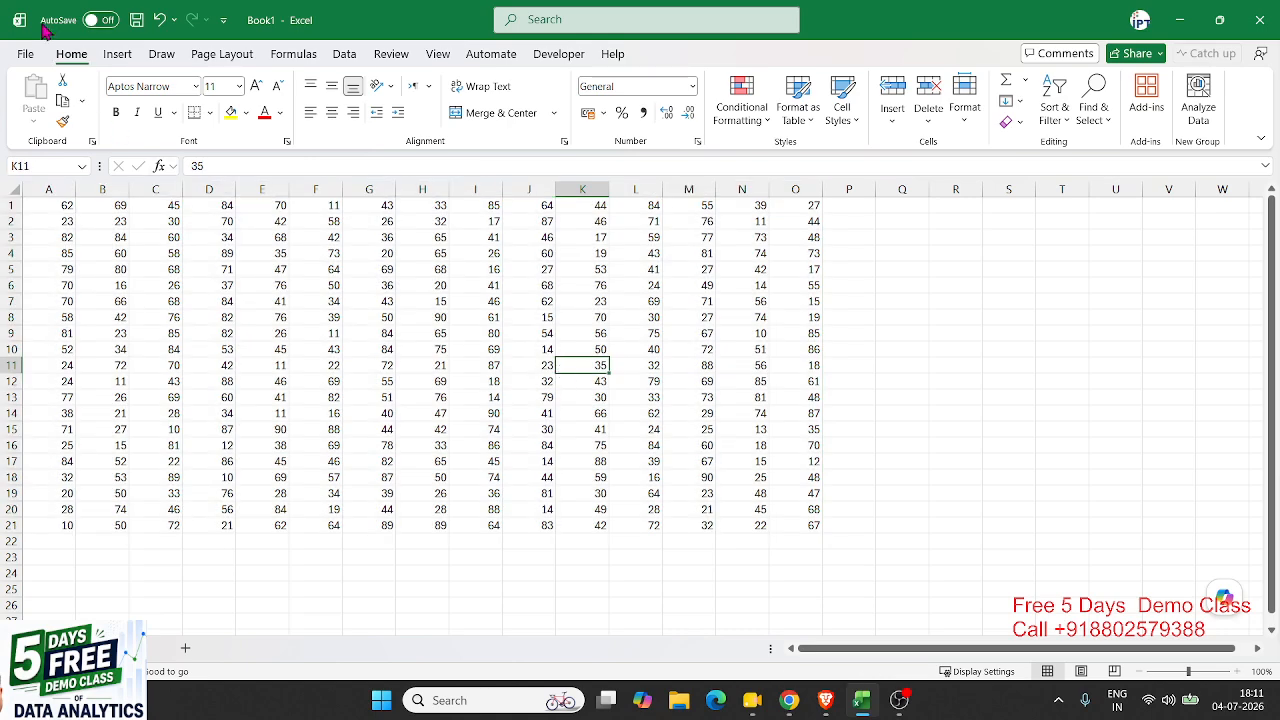
# Step: Open the recent workbook En Dasbord and go to cell A1, the SID header, on its data sheet
pyautogui.click(22, 54)
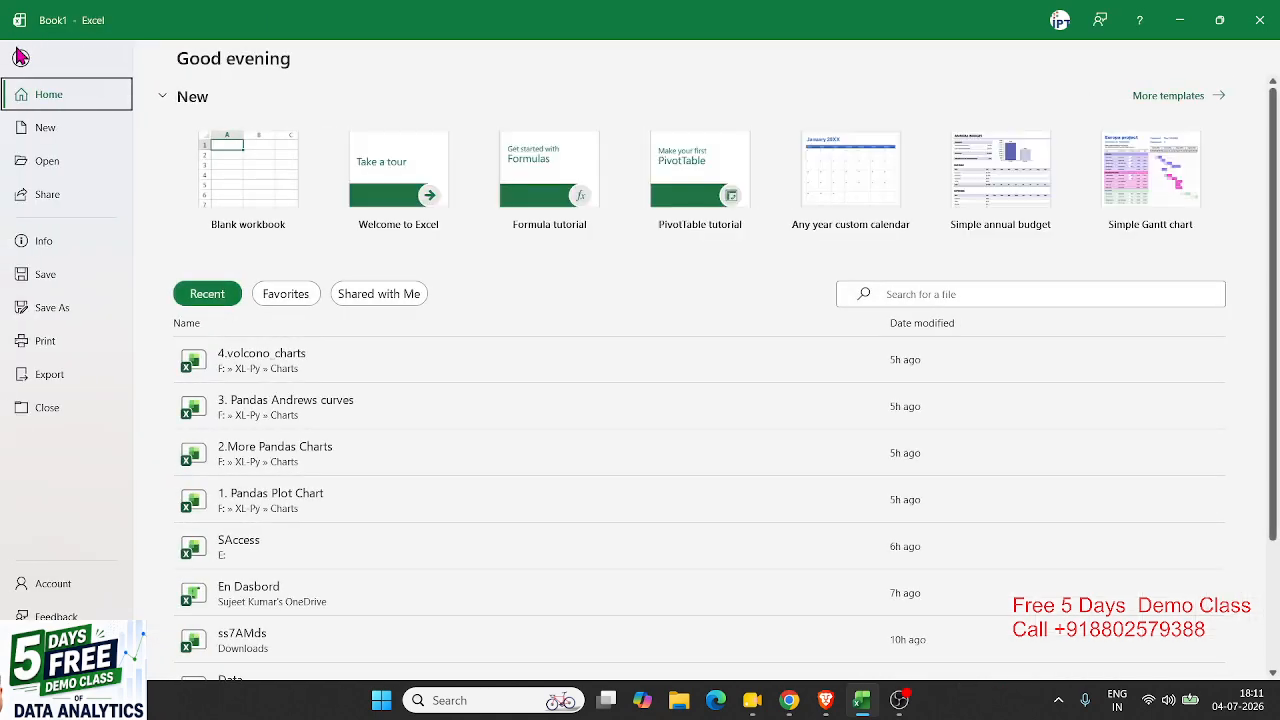
pyautogui.click(343, 596)
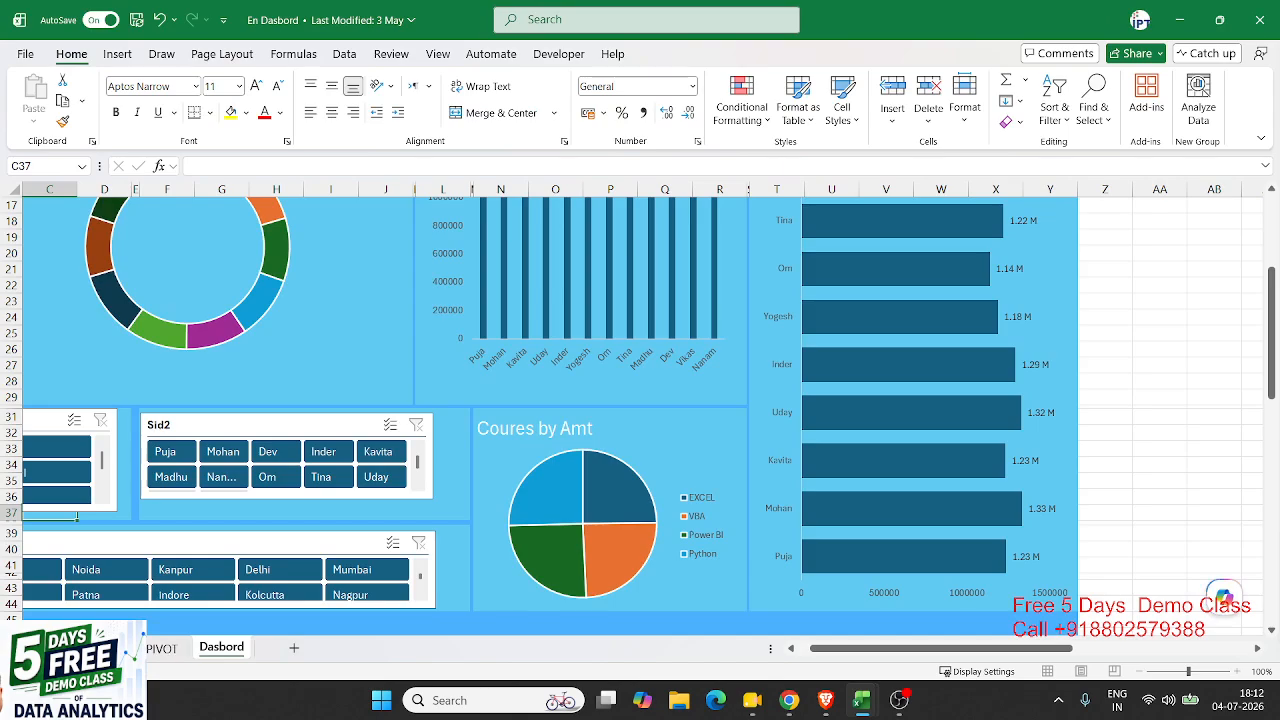
pyautogui.click(106, 649)
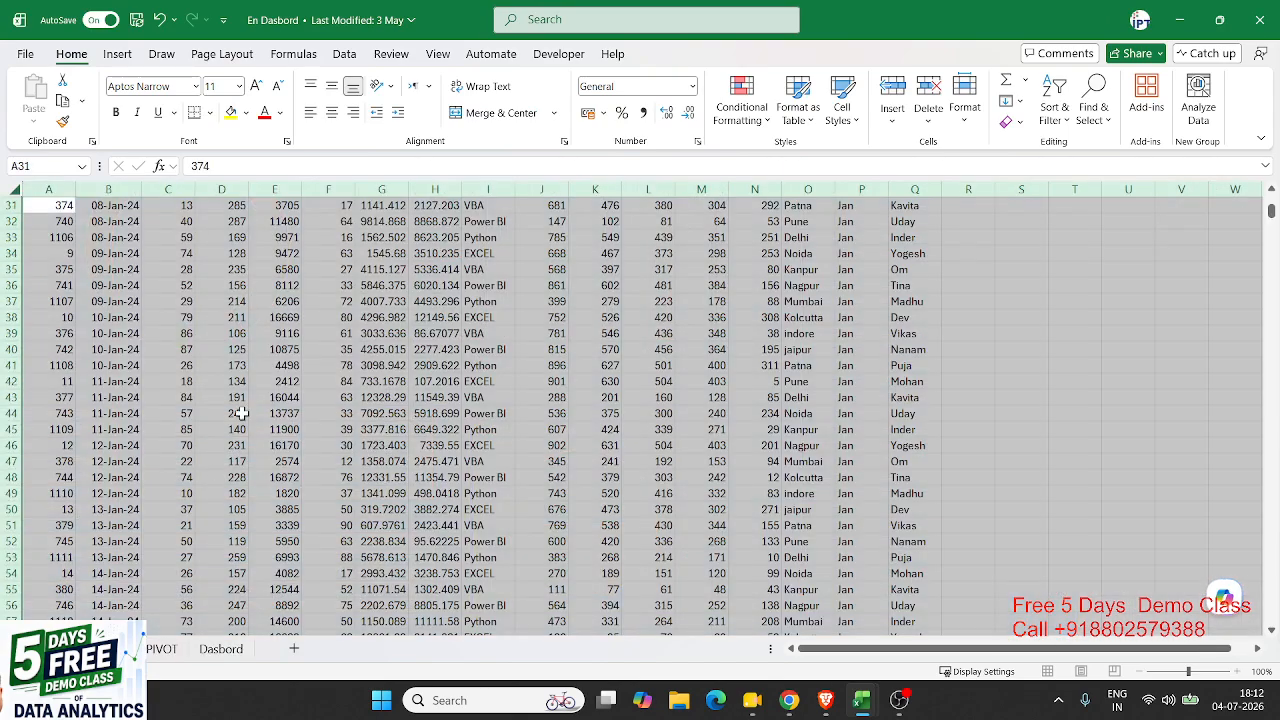
pyautogui.click(234, 350)
pyautogui.hotkey('ctrl', 'Up')
pyautogui.hotkey('ctrl', 'Left')
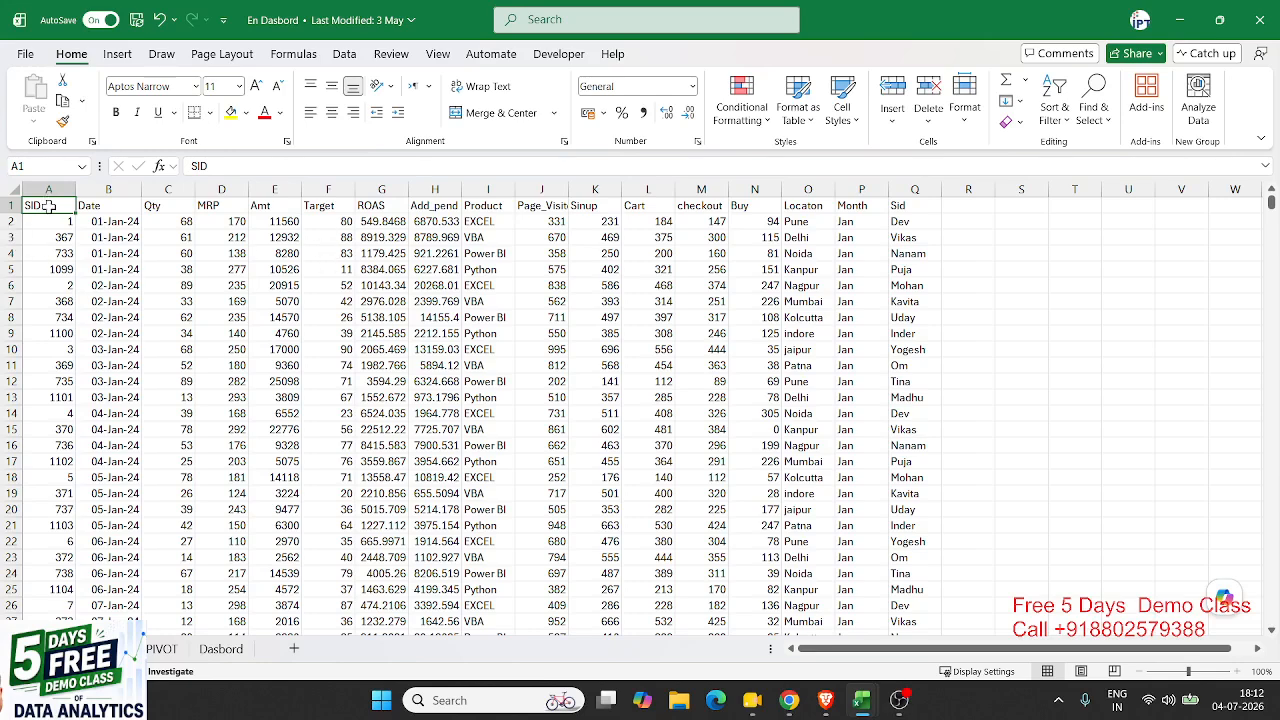
# Step: Try to select the large data table in columns A to Q by sweeping downward from the SID header
pyautogui.moveTo(48, 205); pyautogui.dragTo(940, 613)
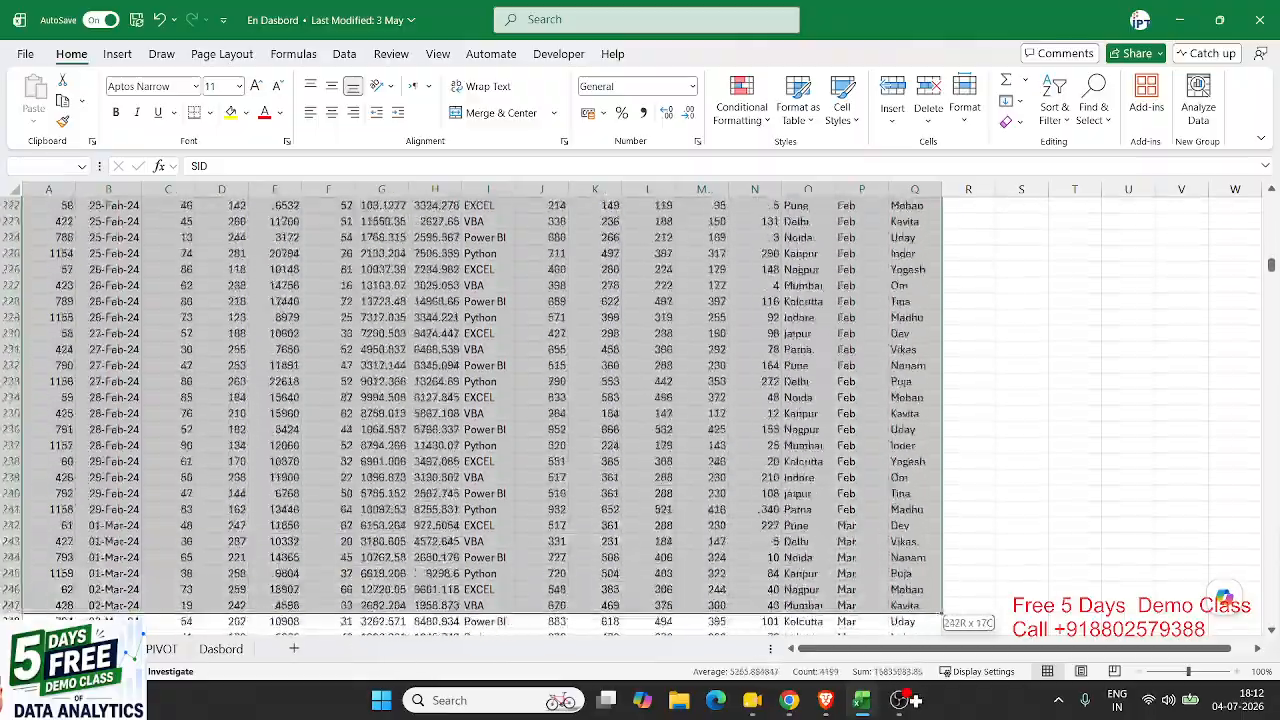
pyautogui.moveTo(915, 700); pyautogui.dragTo(915, 700)
pyautogui.click(905, 700)
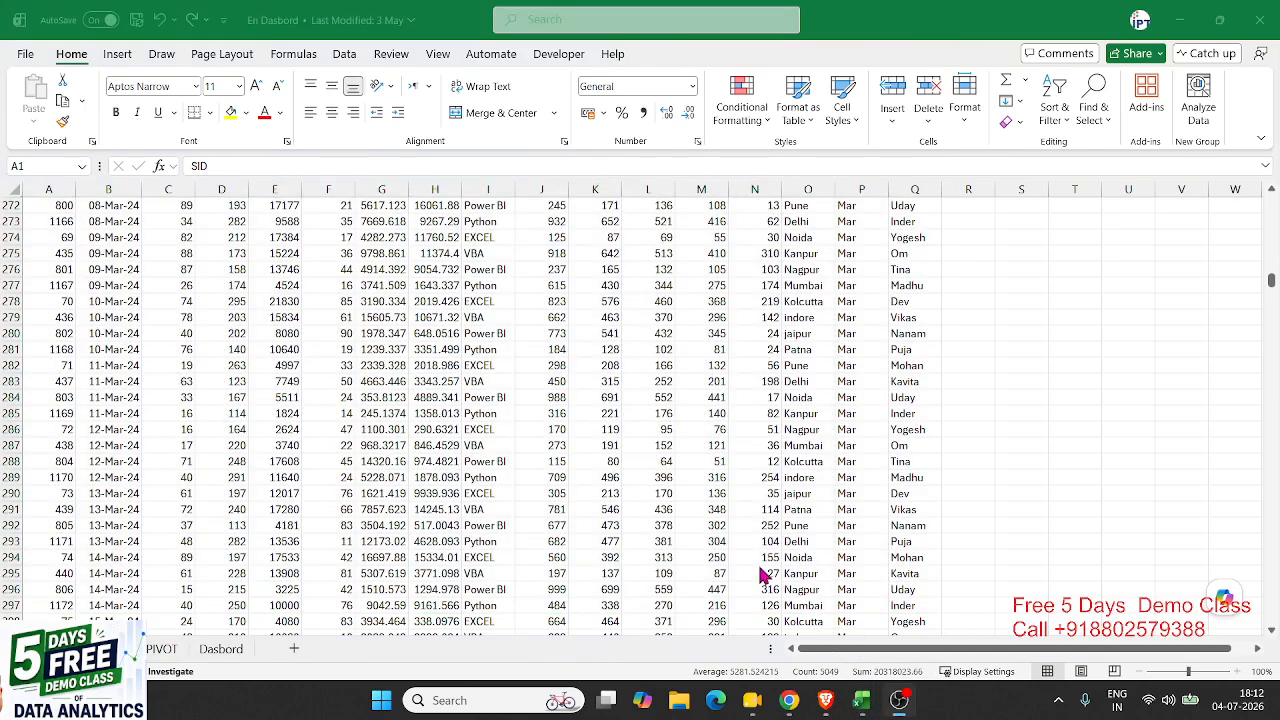
# Step: Switch back to the Book1 workbook, sweep a selection over its numbers in A1:O21, and clear it with cell E5
pyautogui.hotkey('alt', 'Tab')
pyautogui.hotkey('alt', 'Tab')
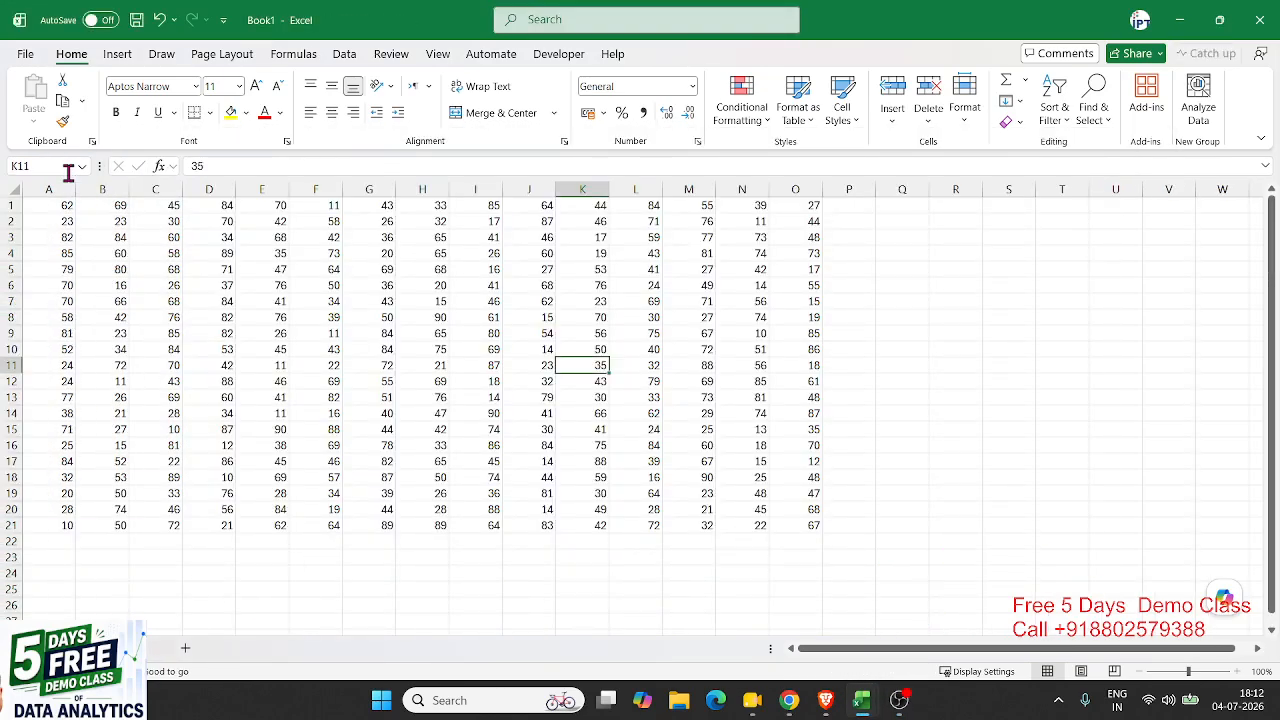
pyautogui.moveTo(63, 206); pyautogui.dragTo(790, 530)
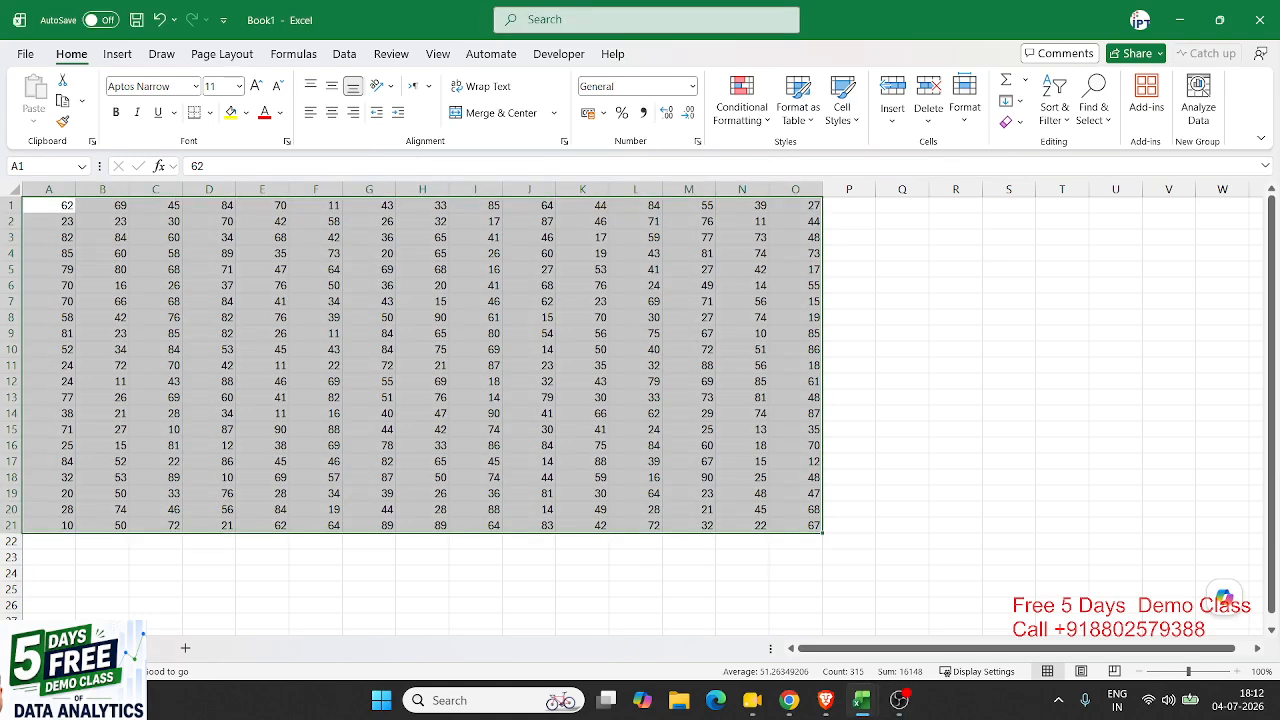
pyautogui.click(277, 266)
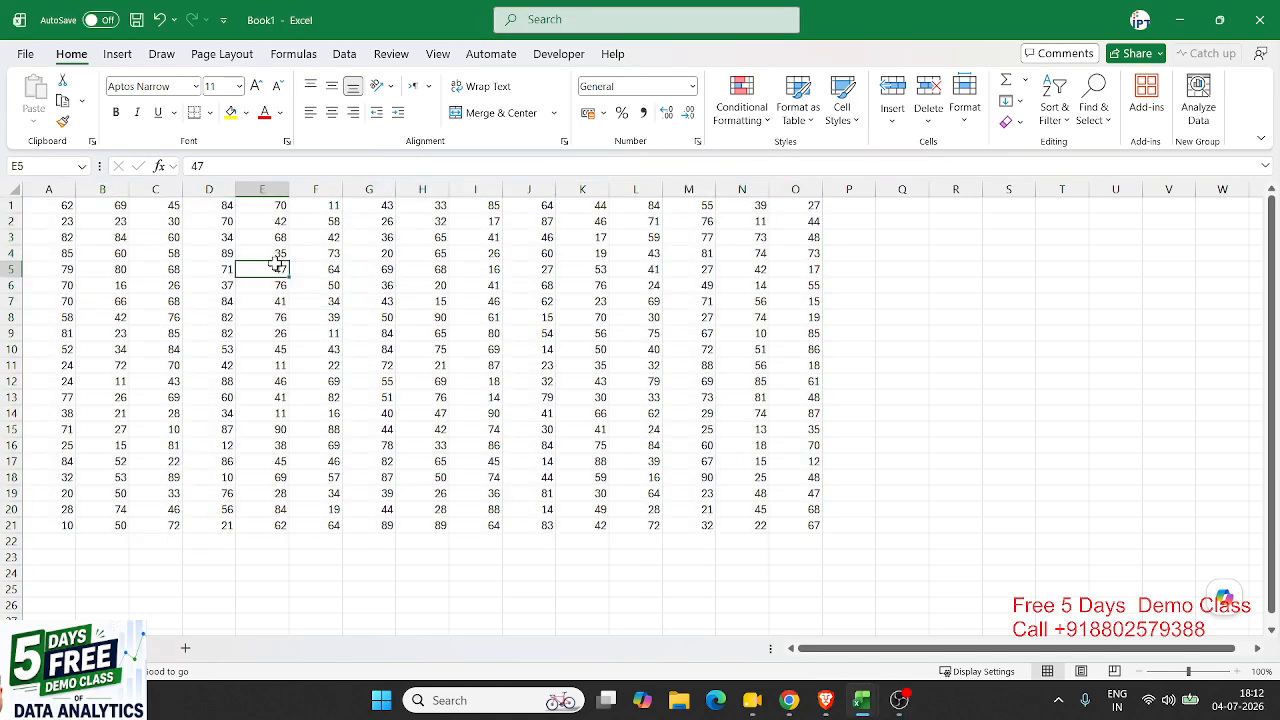
# Step: Select the numbers as one range by marking first cell A1 and extending to last cell O21, then repeat the selection once
pyautogui.click(66, 207)
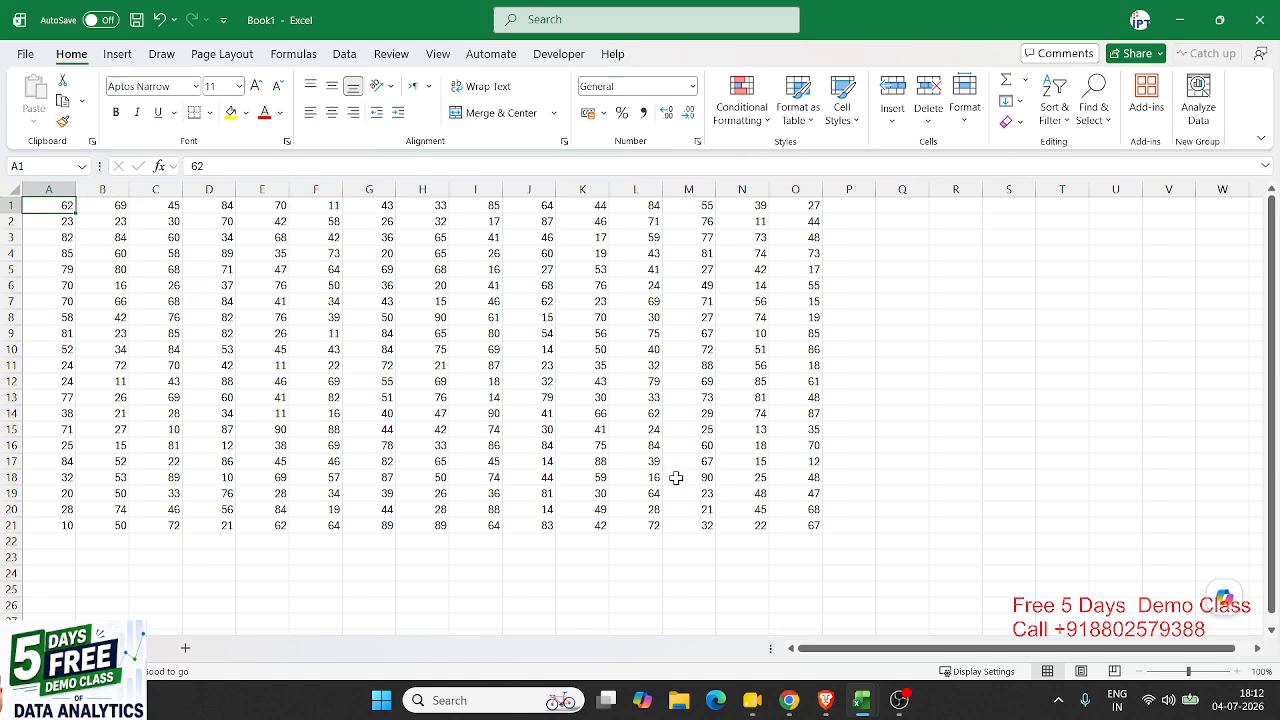
pyautogui.keyDown('shift'); pyautogui.click(797, 526); pyautogui.keyUp('shift')
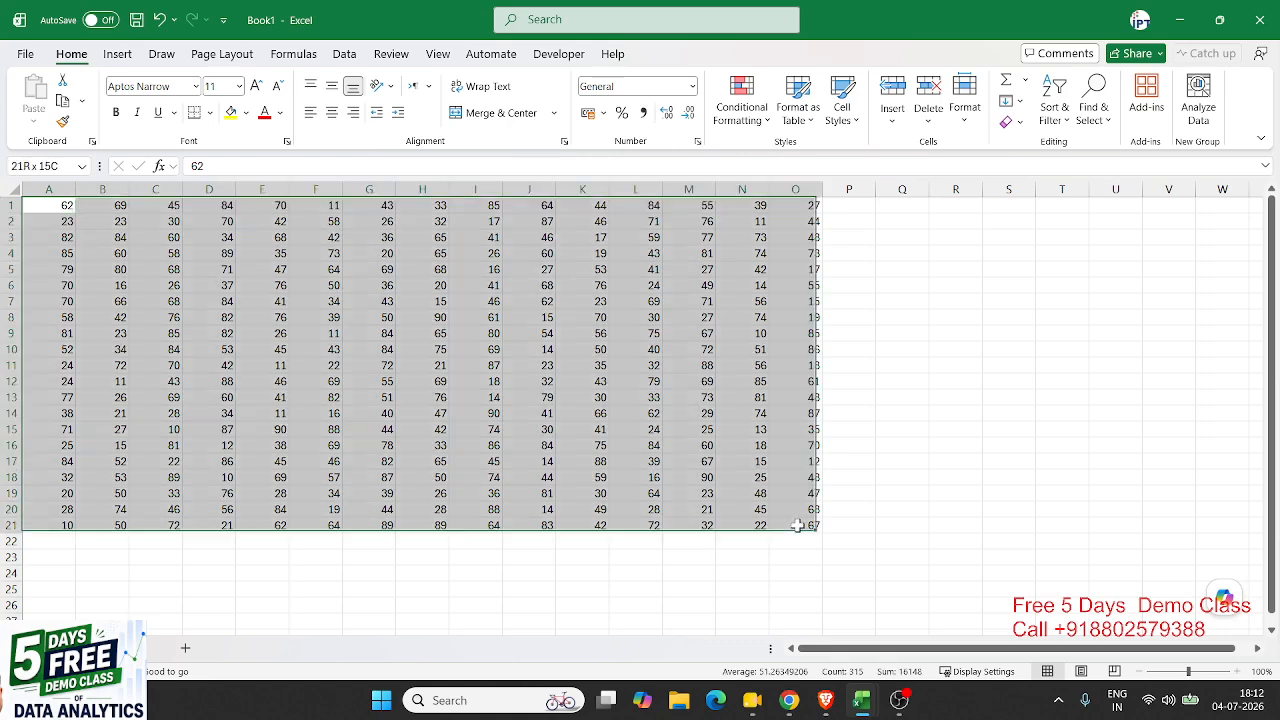
pyautogui.click(765, 557)
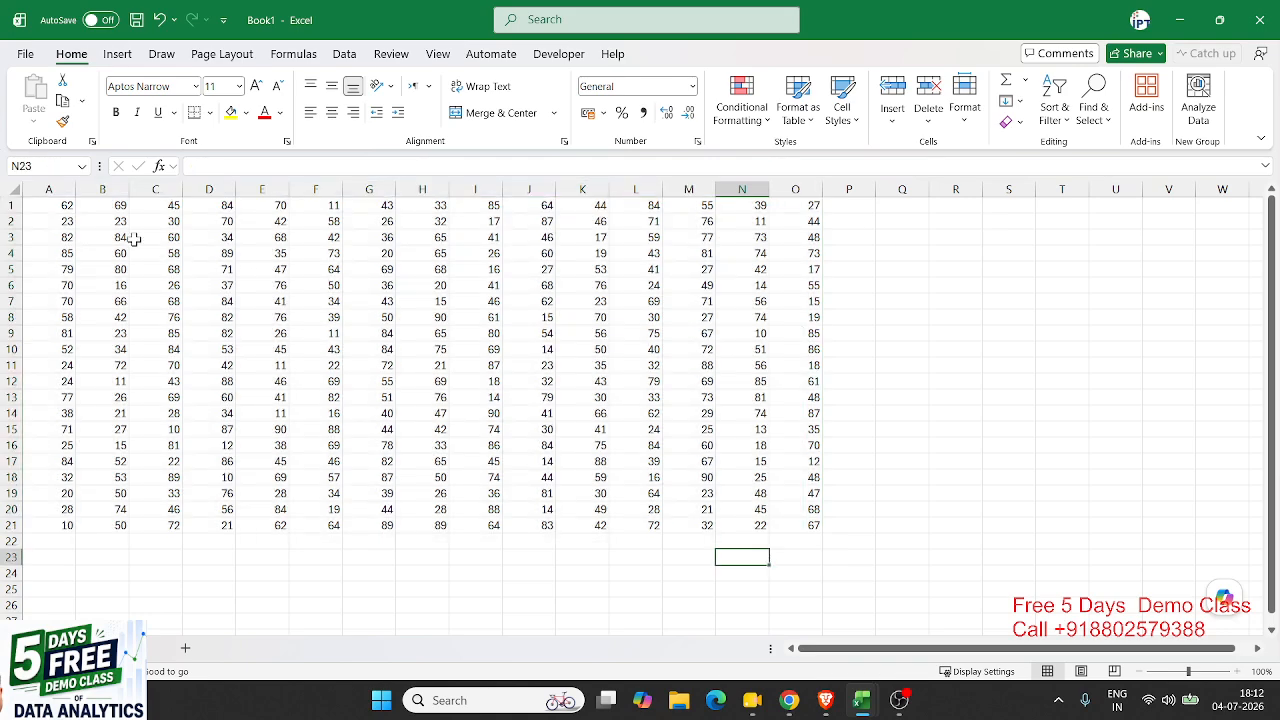
pyautogui.click(62, 206)
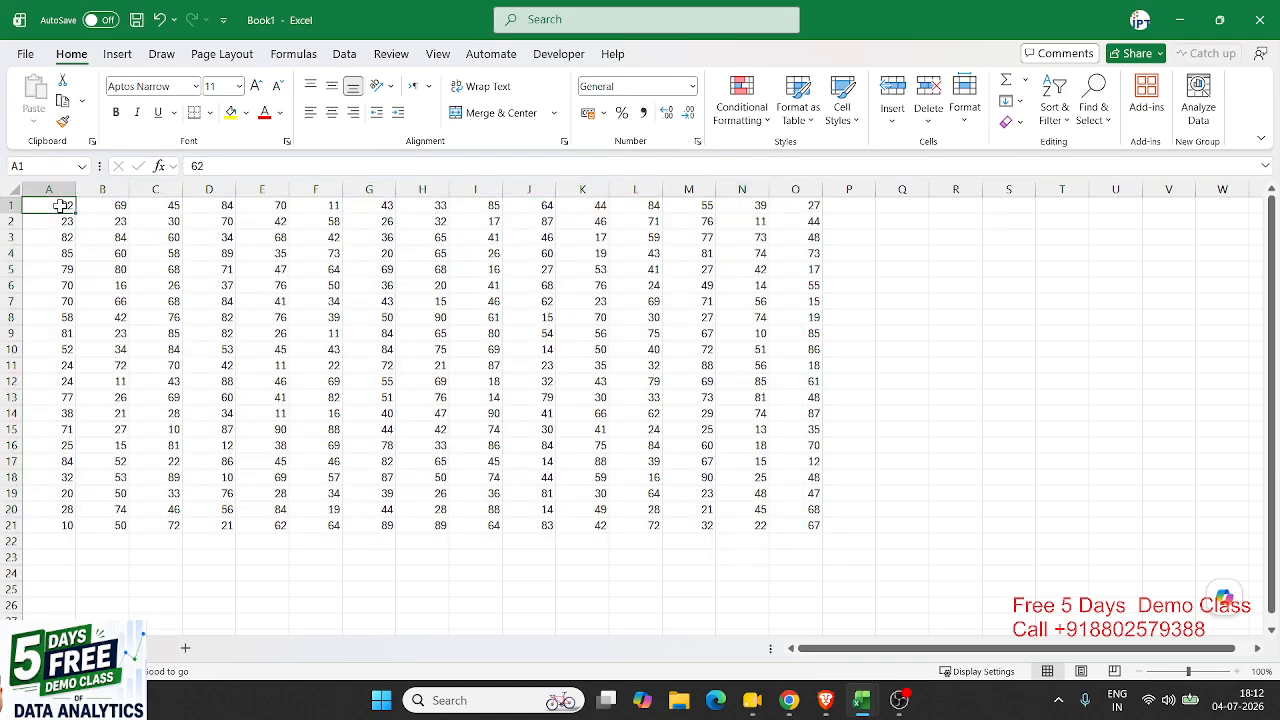
pyautogui.click(62, 206)
pyautogui.keyDown('shift'); pyautogui.click(808, 528); pyautogui.keyUp('shift')
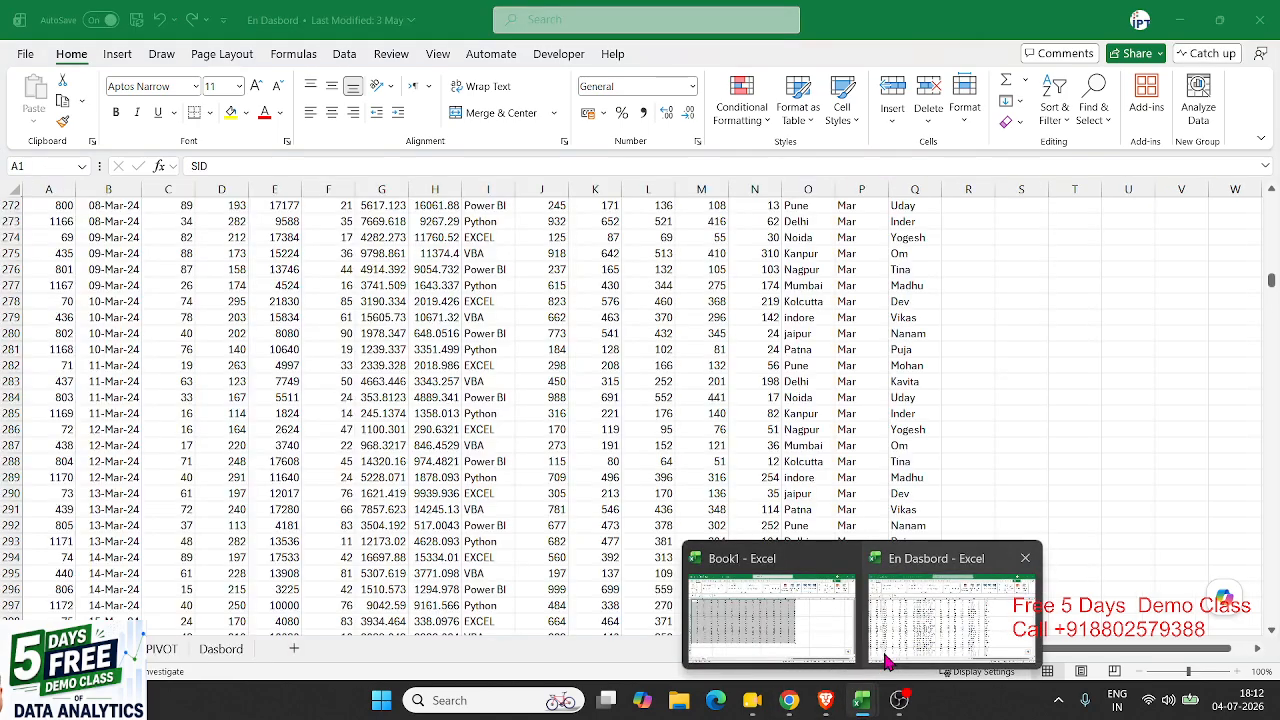
# Step: In the En Dasbord workbook, select the entire data table from the SID header in A1 through the last record in Q1465
pyautogui.click(945, 600)
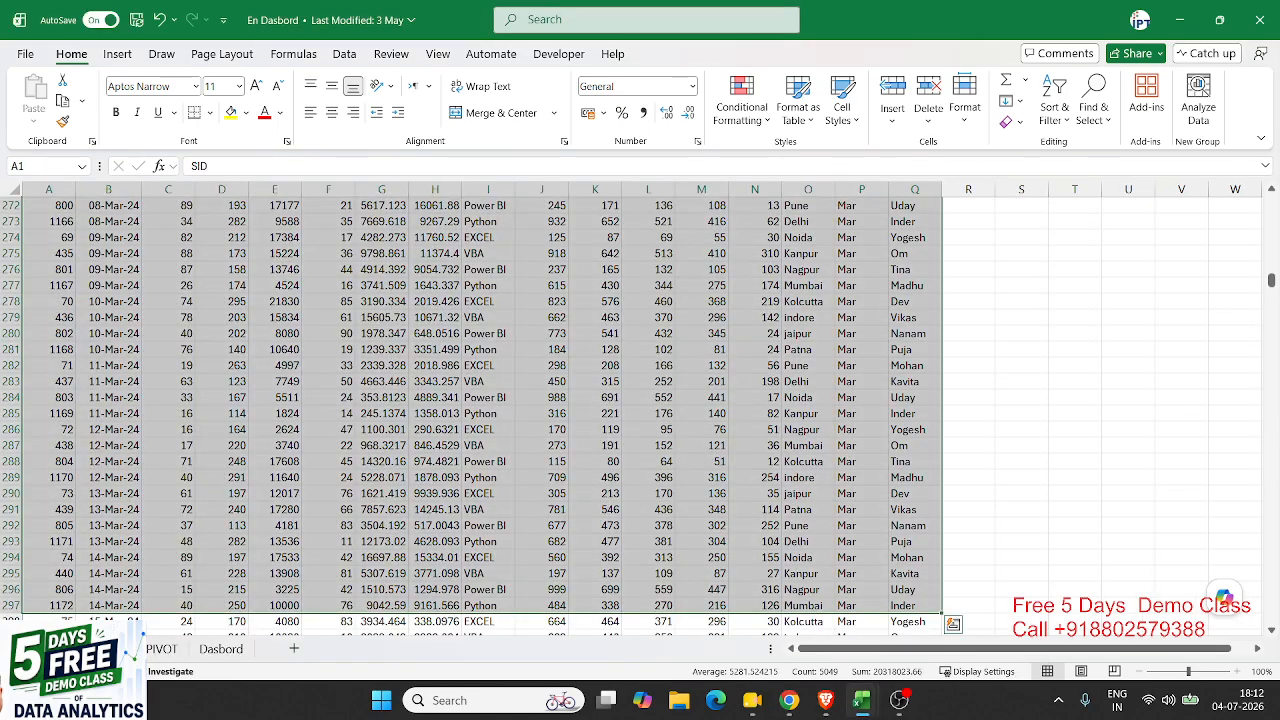
pyautogui.moveTo(1271, 283); pyautogui.dragTo(1272, 195)
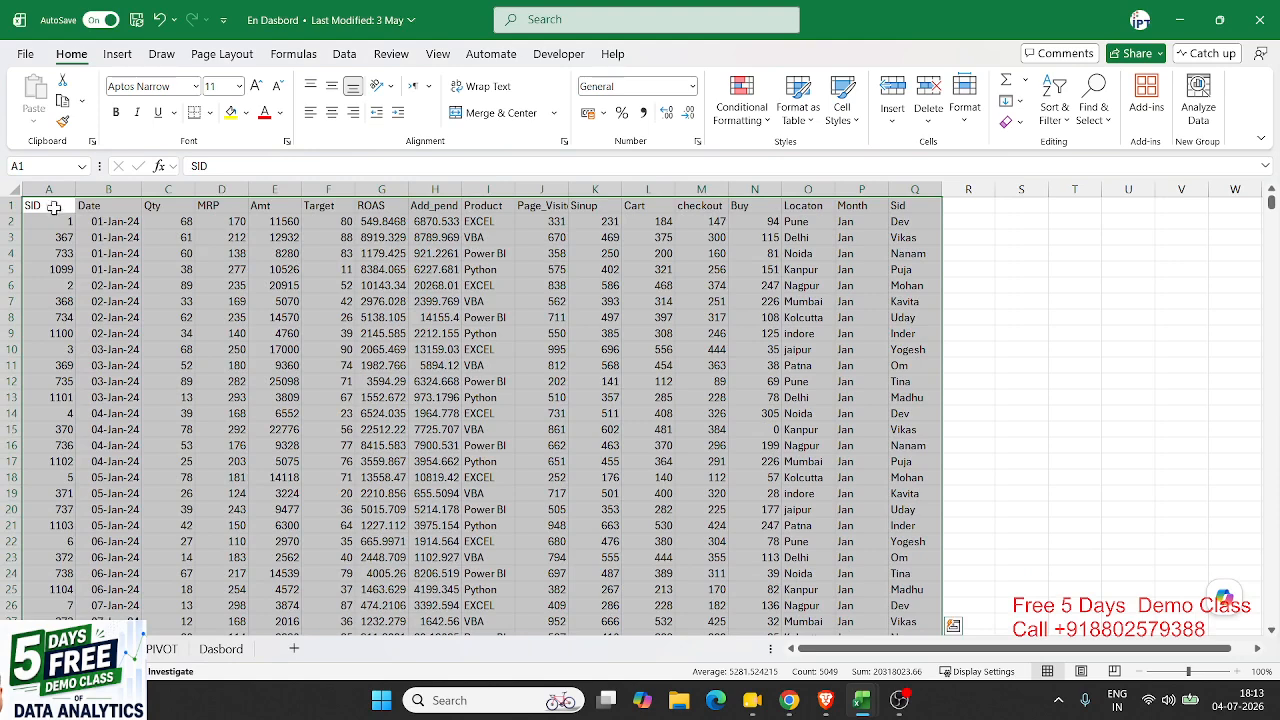
pyautogui.click(52, 207)
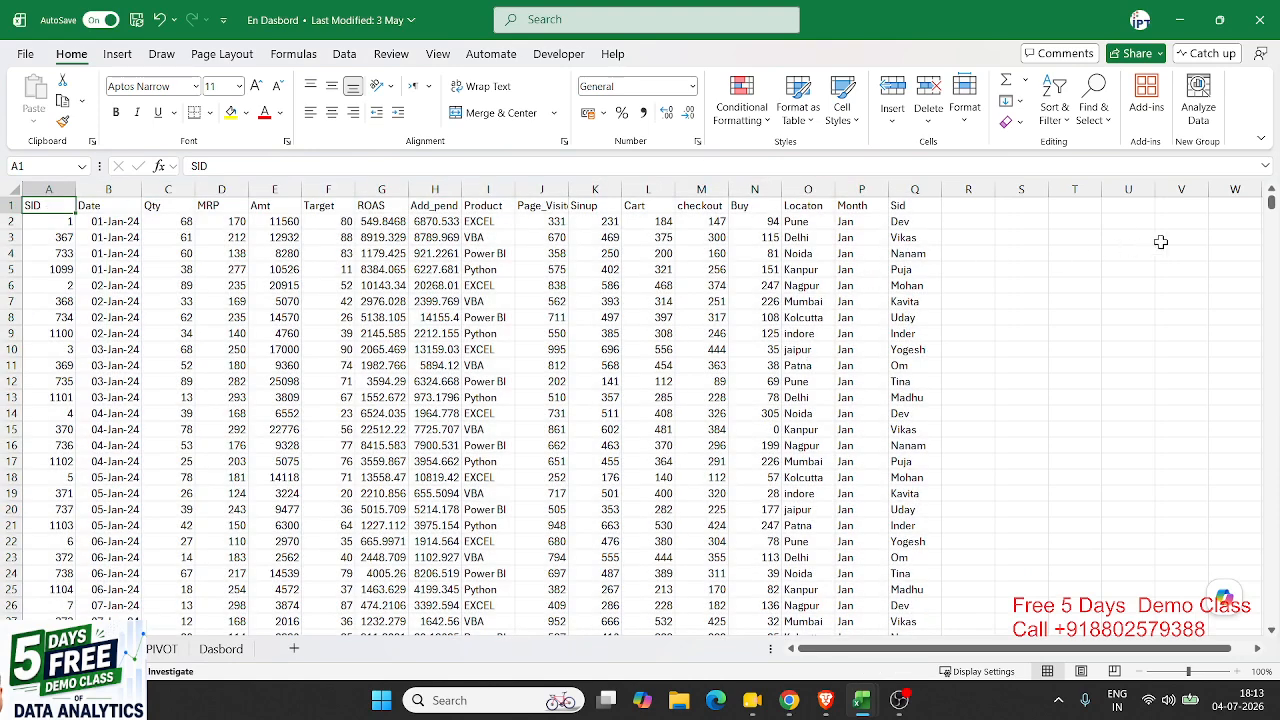
pyautogui.press('ctrl')
pyautogui.moveTo(1272, 205); pyautogui.dragTo(1272, 615)
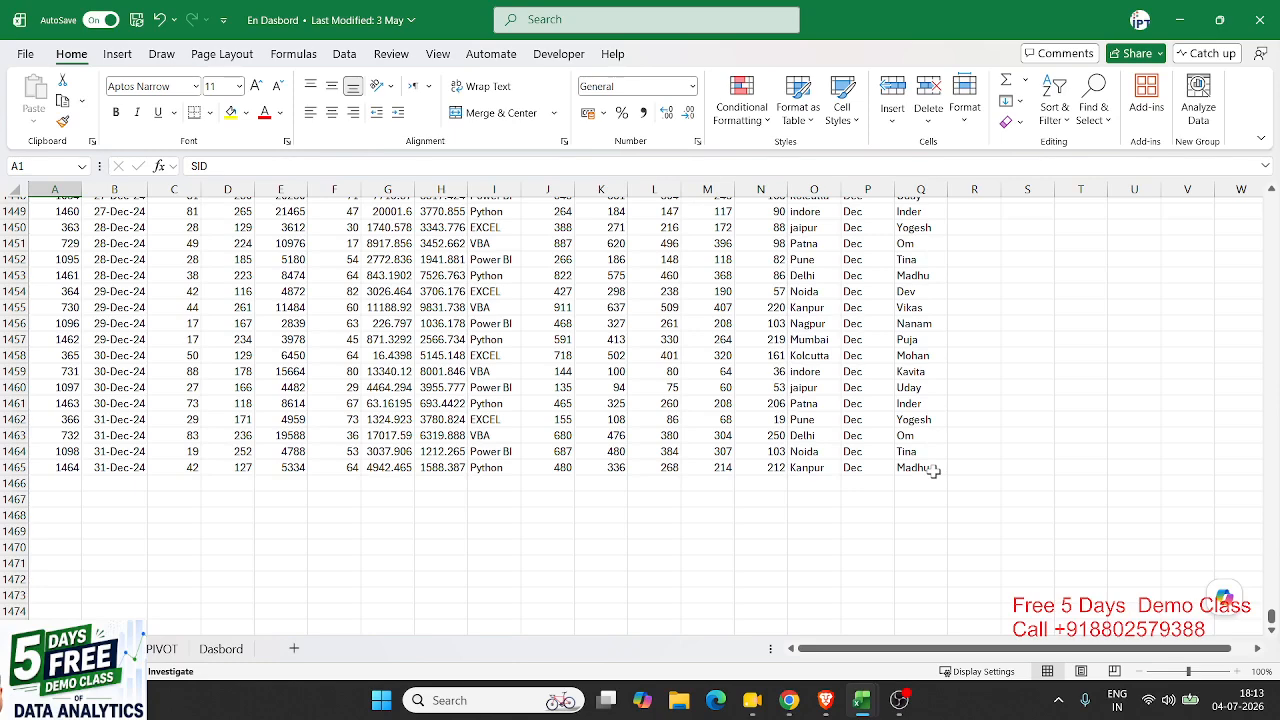
pyautogui.keyDown('shift'); pyautogui.click(933, 471); pyautogui.keyUp('shift')
pyautogui.scroll(20, 933, 471)
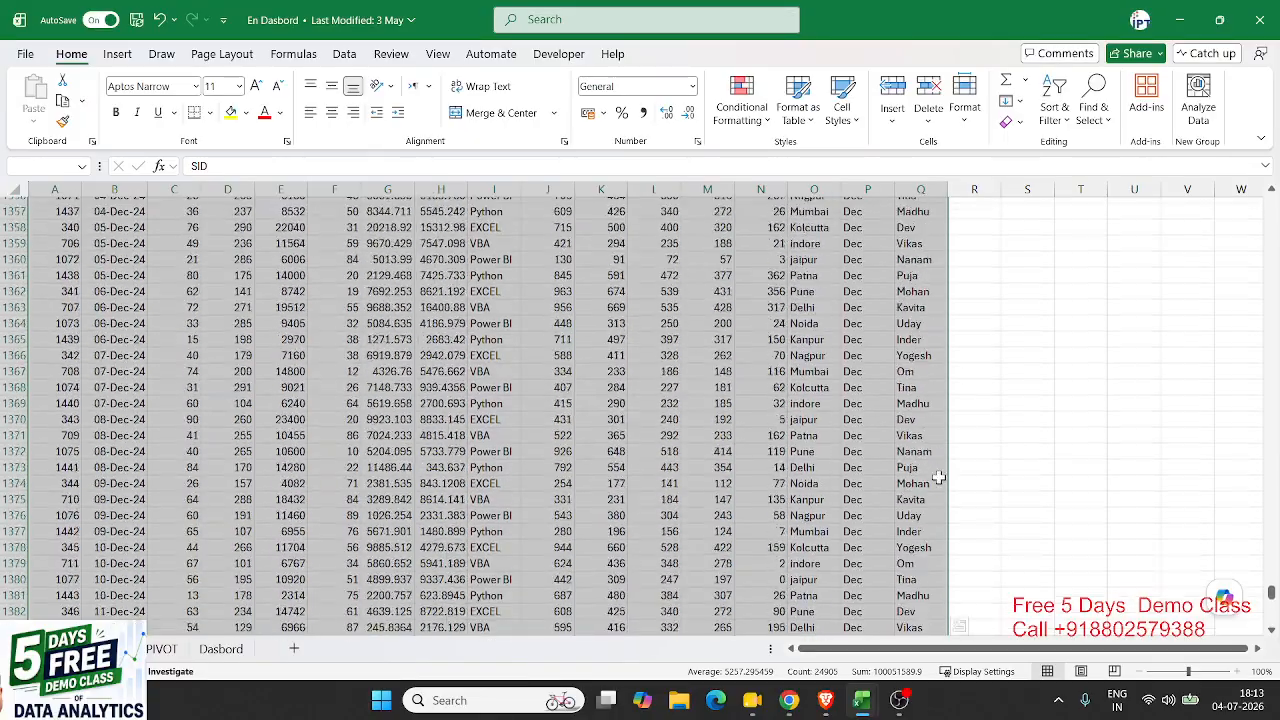
pyautogui.scroll(20, 938, 478)
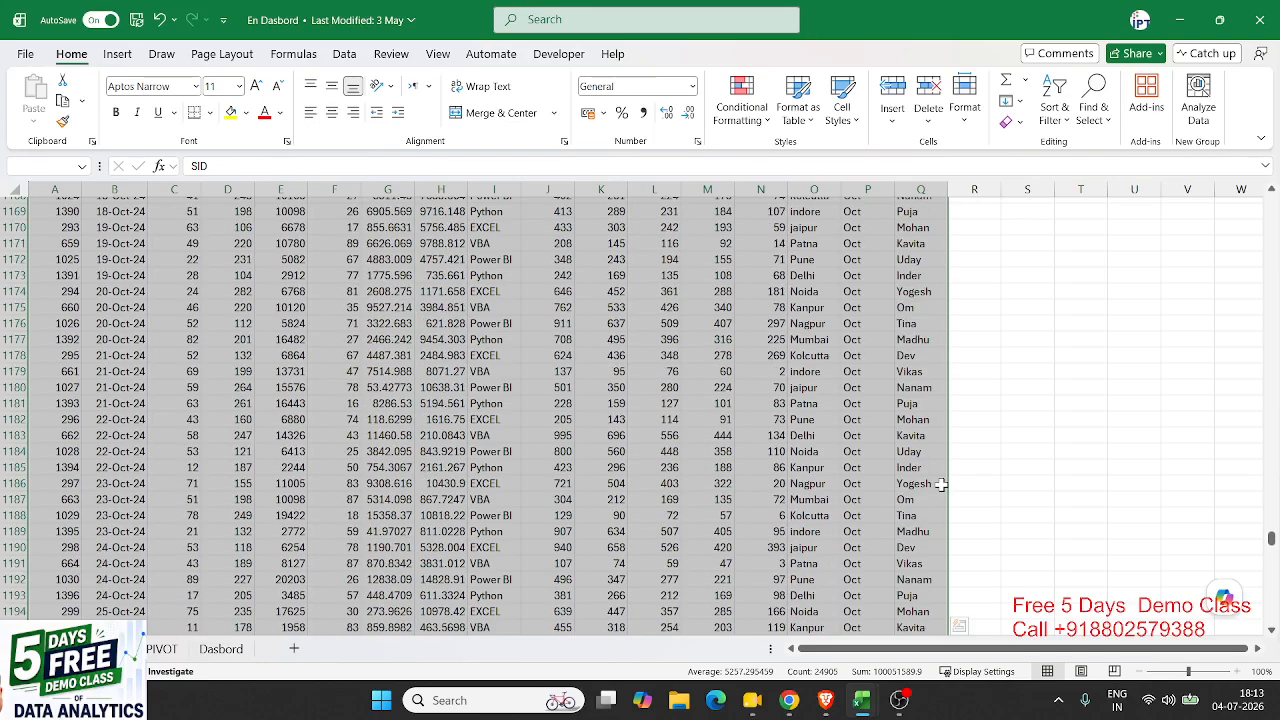
pyautogui.scroll(15, 941, 484)
# Step: Return to the Book1 workbook, clear the range selection, and add a new blank worksheet
pyautogui.hotkey('alt', 'Tab')
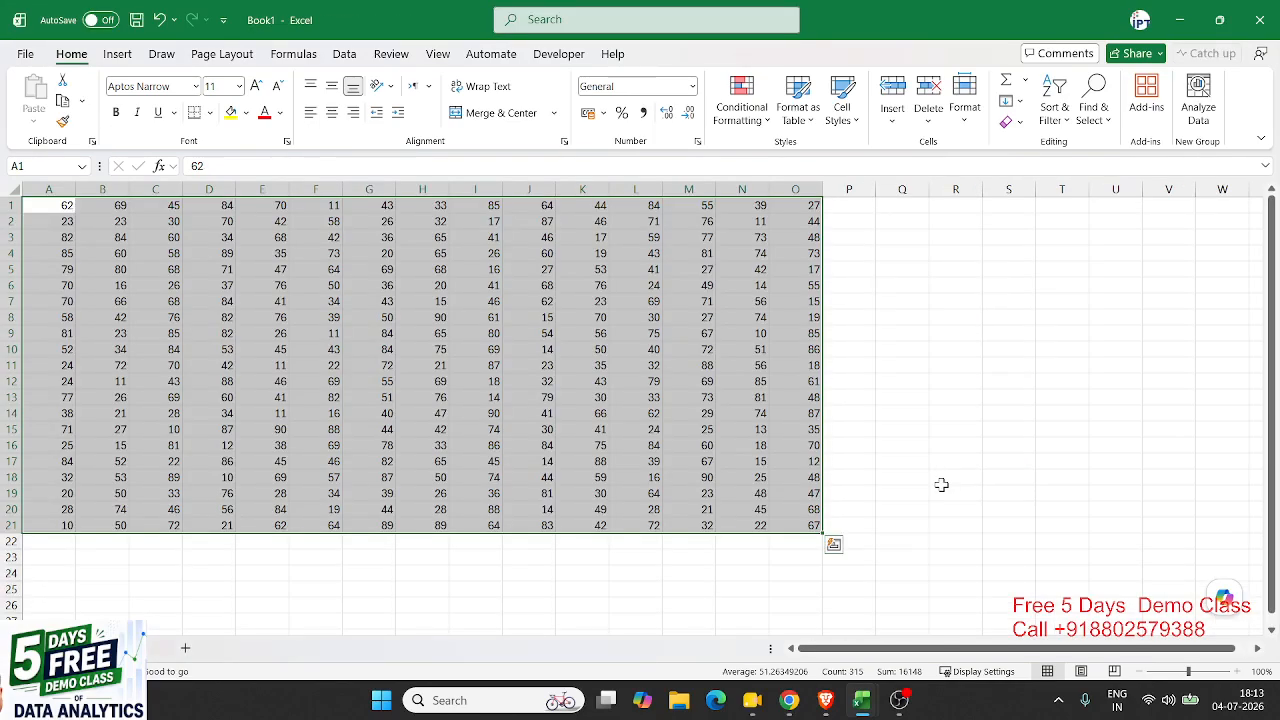
pyautogui.click(279, 286)
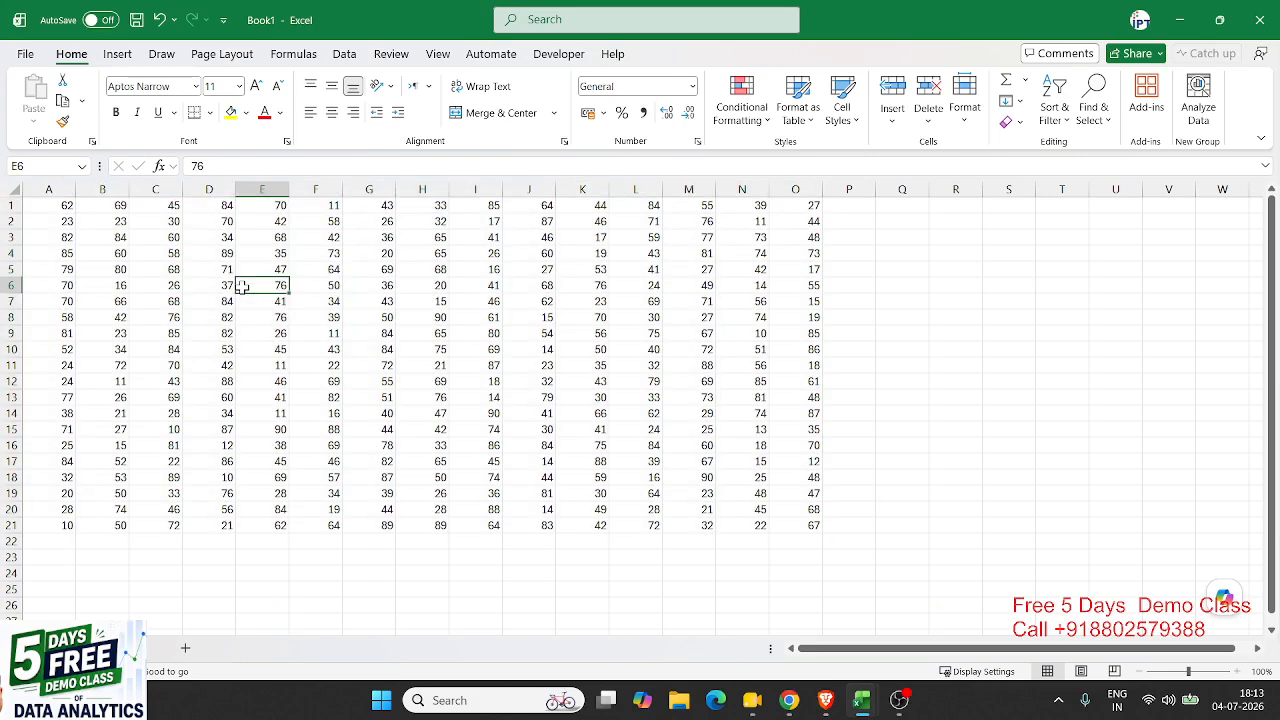
pyautogui.click(187, 648)
# Step: On the blank worksheet, alternate the active cell between K1 and cells in rows 13 to 15 of column K
pyautogui.click(585, 204)
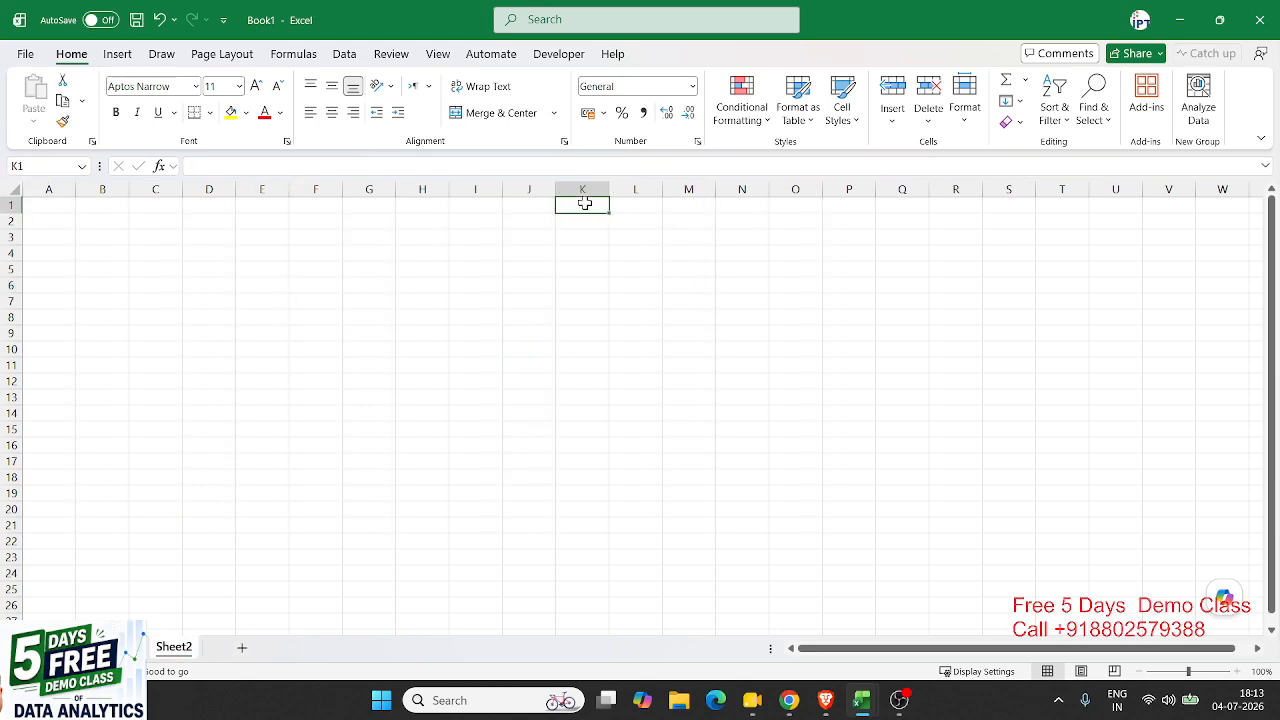
pyautogui.click(585, 204)
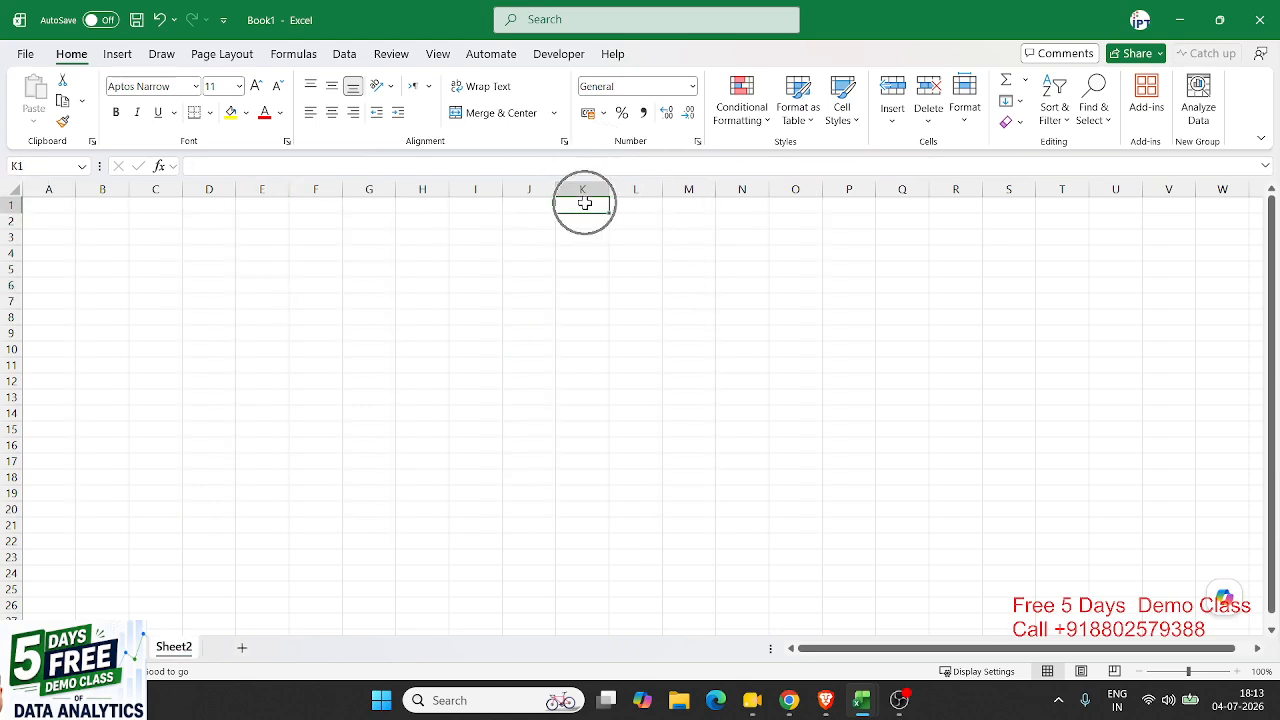
pyautogui.click(577, 435)
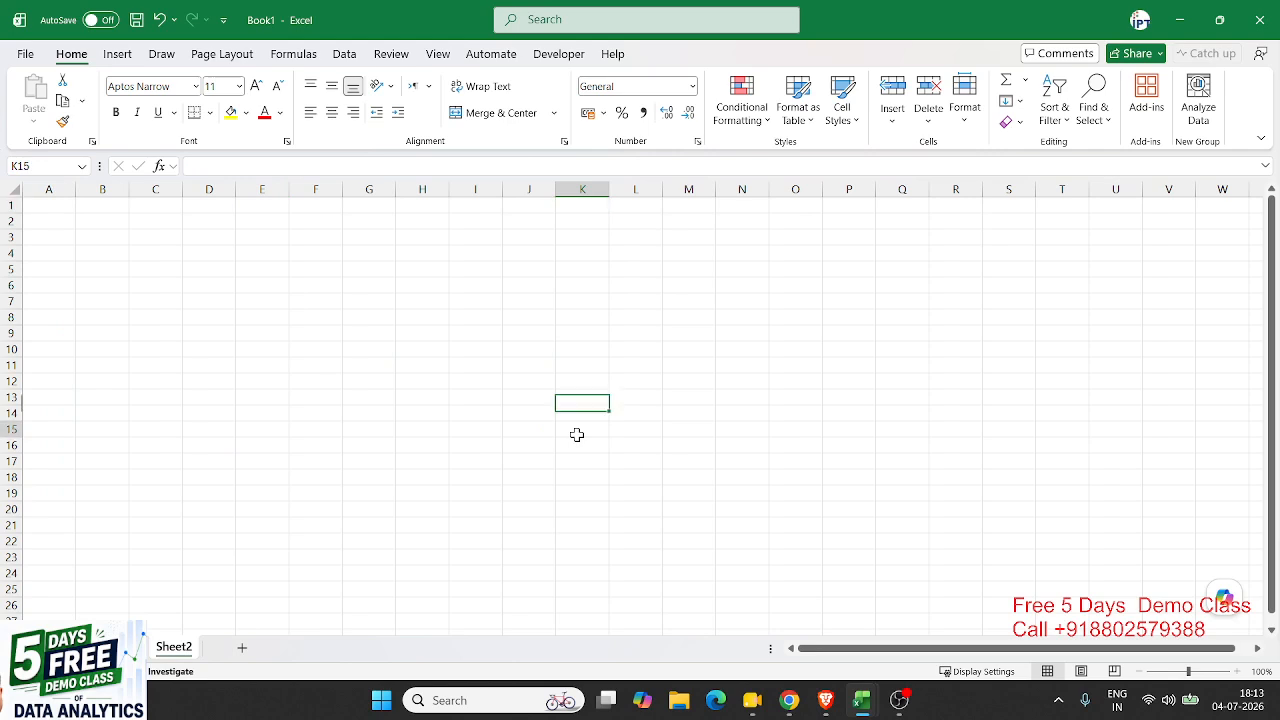
pyautogui.click(600, 206)
pyautogui.click(598, 408)
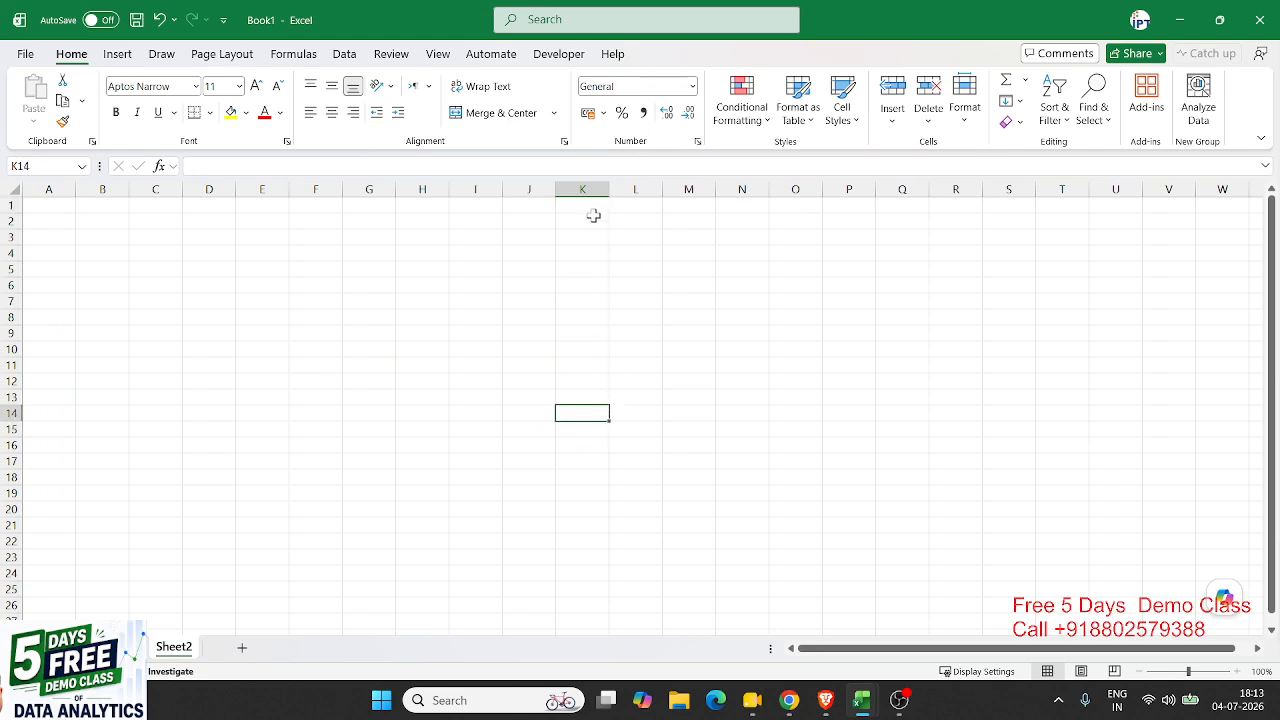
pyautogui.click(593, 208)
pyautogui.click(585, 398)
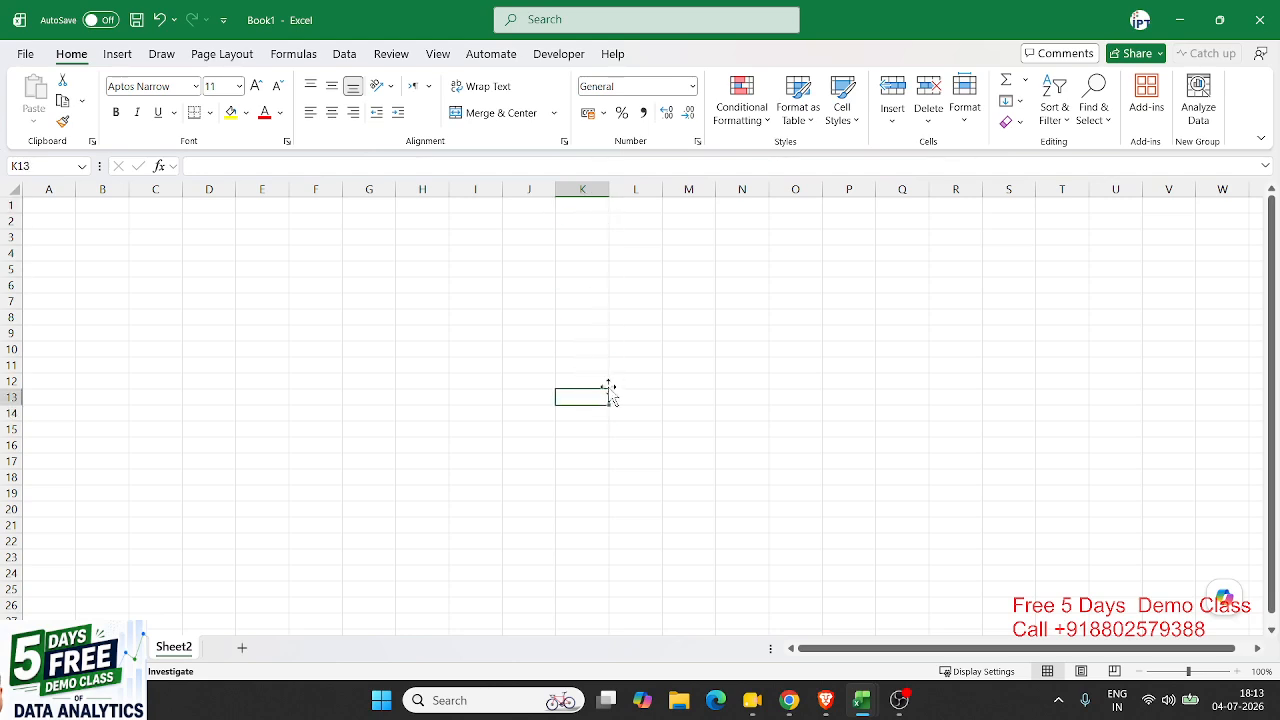
pyautogui.click(582, 192)
# Step: Select cell K1 on the blank worksheet and extend the selection down column K to row 7, then row 10
pyautogui.click(582, 204)
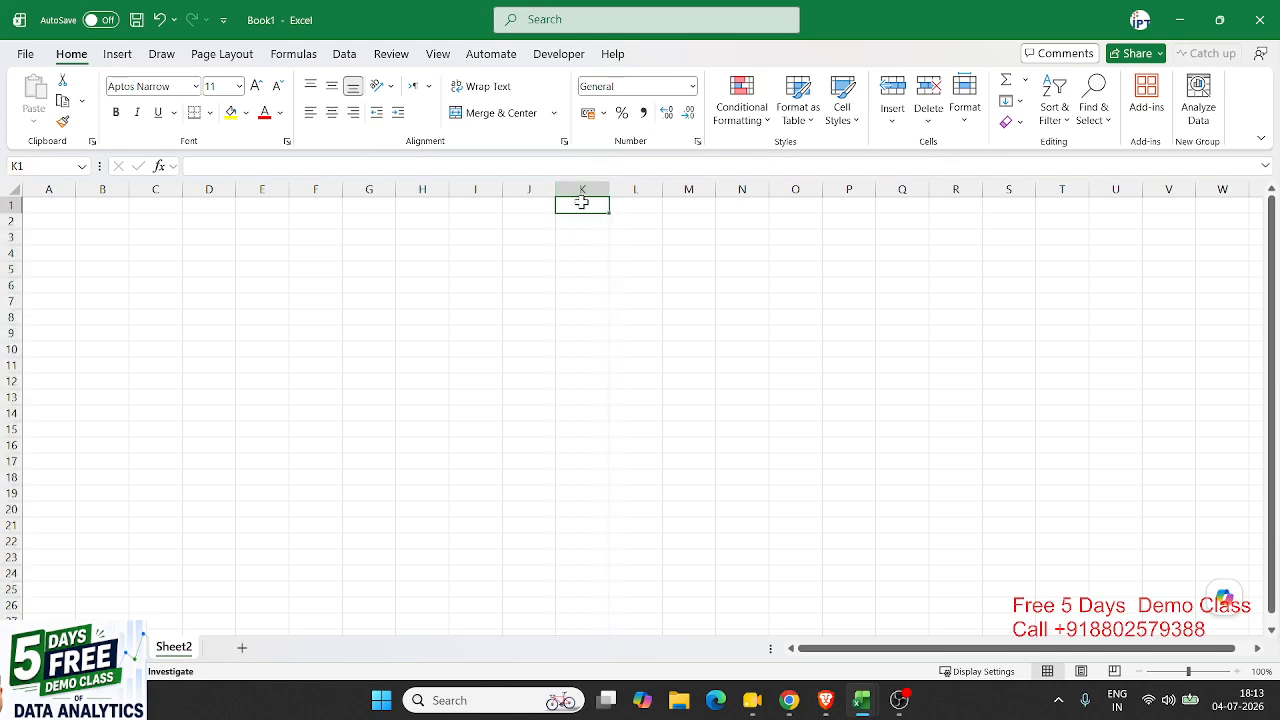
pyautogui.keyDown('shift'); pyautogui.click(586, 301); pyautogui.keyUp('shift')
pyautogui.keyDown('shift'); pyautogui.click(586, 351); pyautogui.keyUp('shift')
pyautogui.moveTo(587, 358); pyautogui.dragTo(1084, 338)
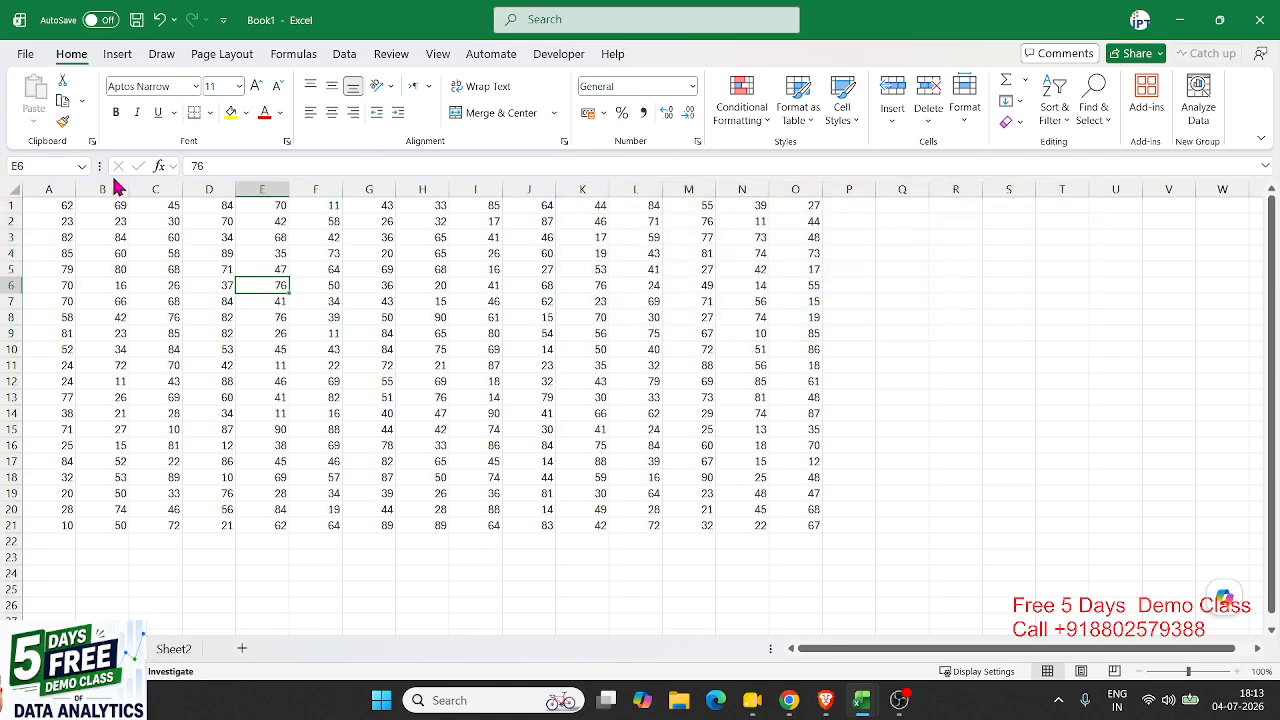
# Step: On the worksheet with the numbers, select from A1 through O21 and clear the range by selecting only D6
pyautogui.click(70, 204)
pyautogui.keyDown('shift'); pyautogui.click(797, 527); pyautogui.keyUp('shift')
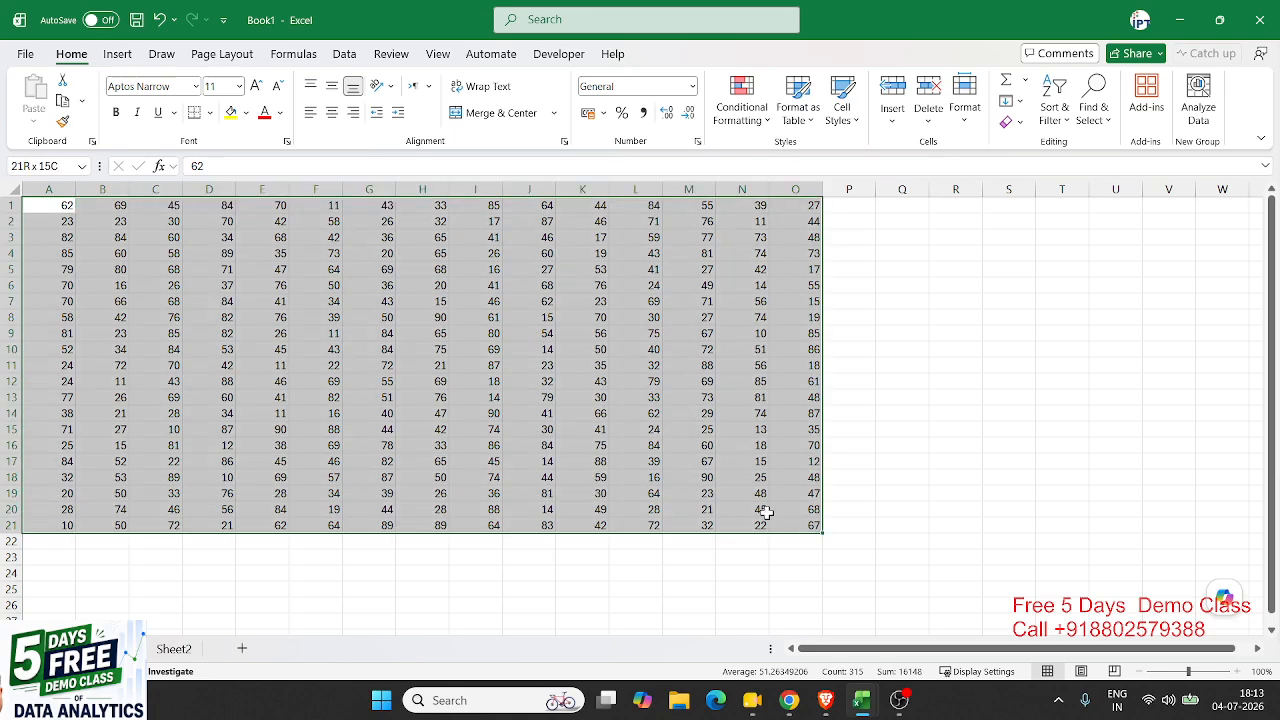
pyautogui.click(218, 285)
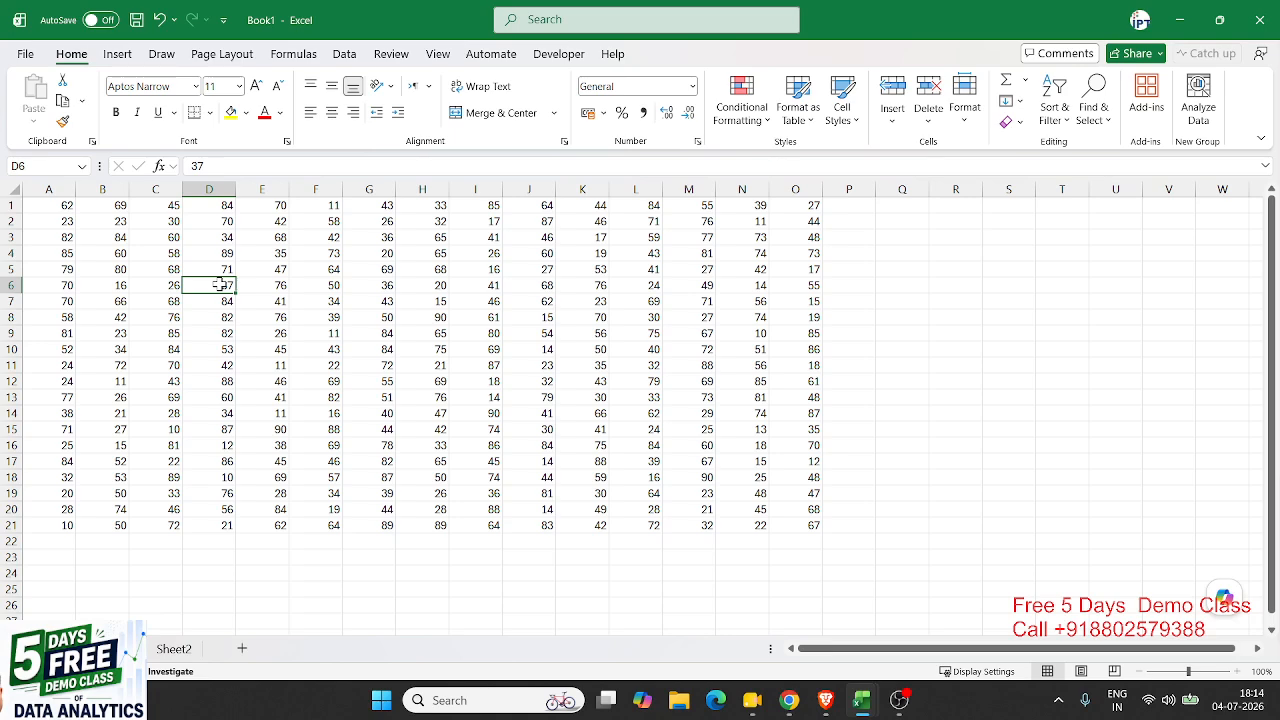
# Step: Select the entire number block around D6, then insert a blank row at row 11 and deselect it by selecting C4
pyautogui.hotkey('ctrl', 'a')
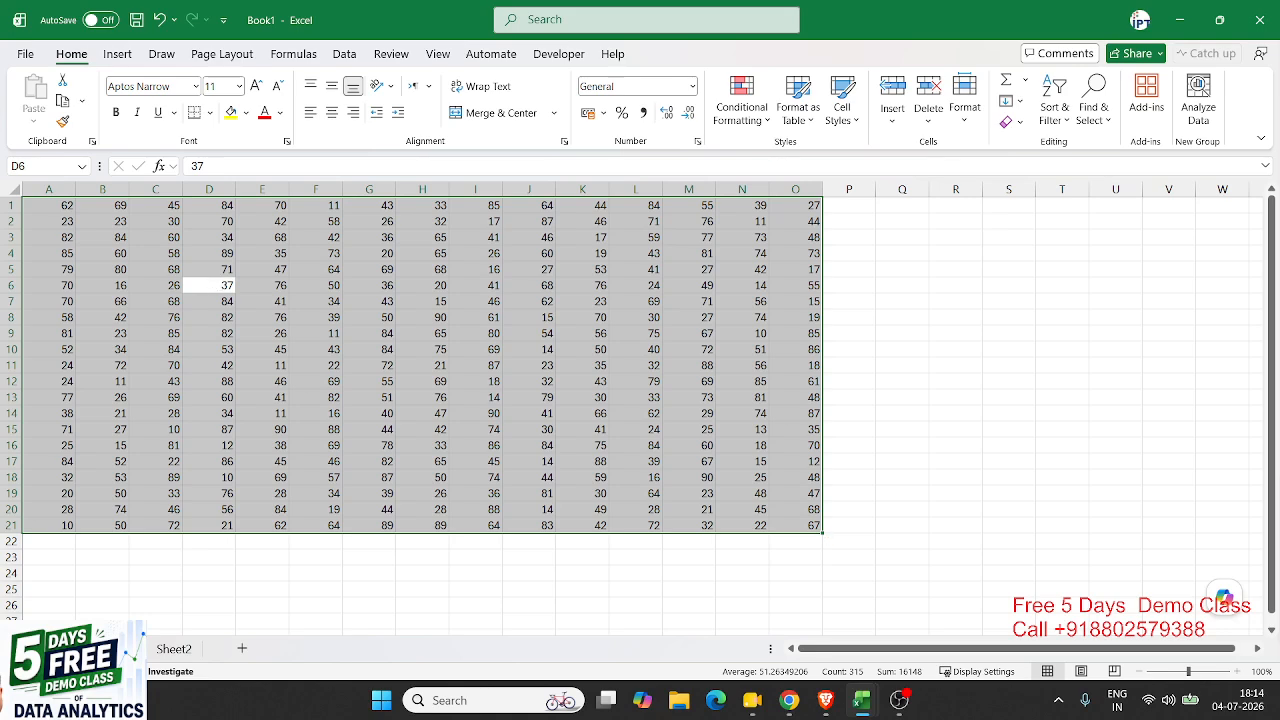
pyautogui.click(8, 365)
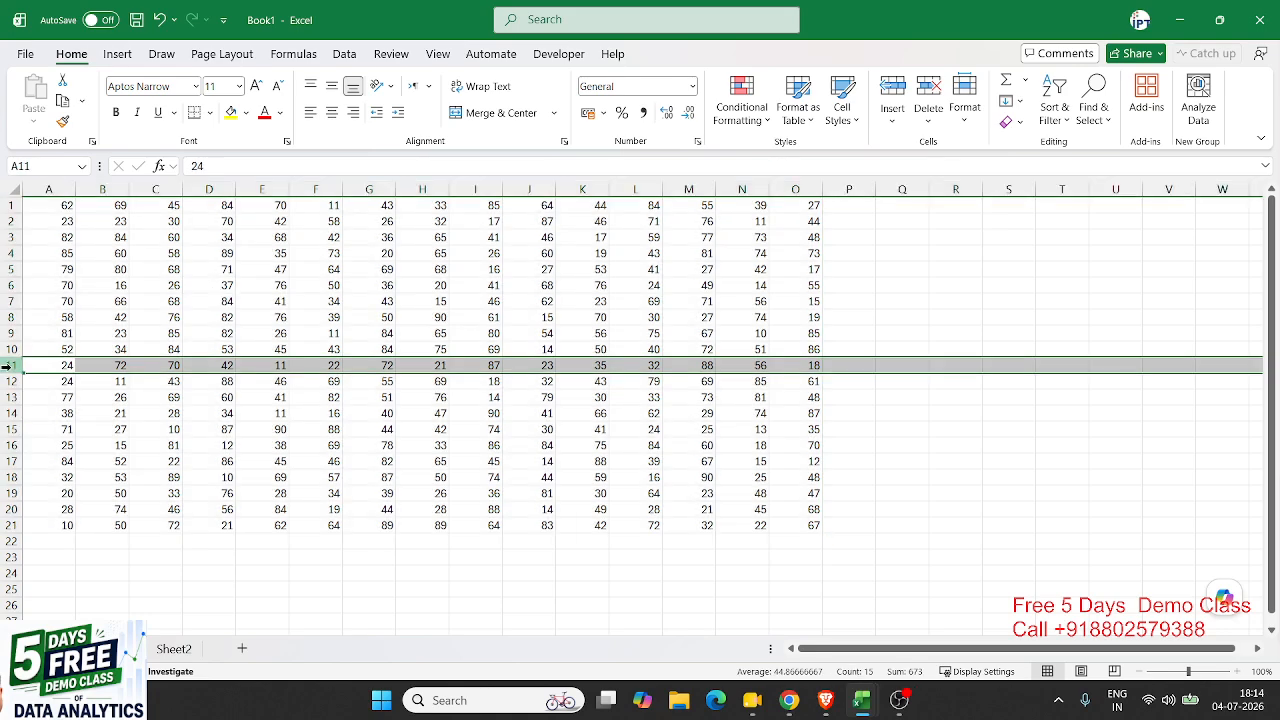
pyautogui.hotkey('ctrl', 'shift', '+')
pyautogui.click(152, 251)
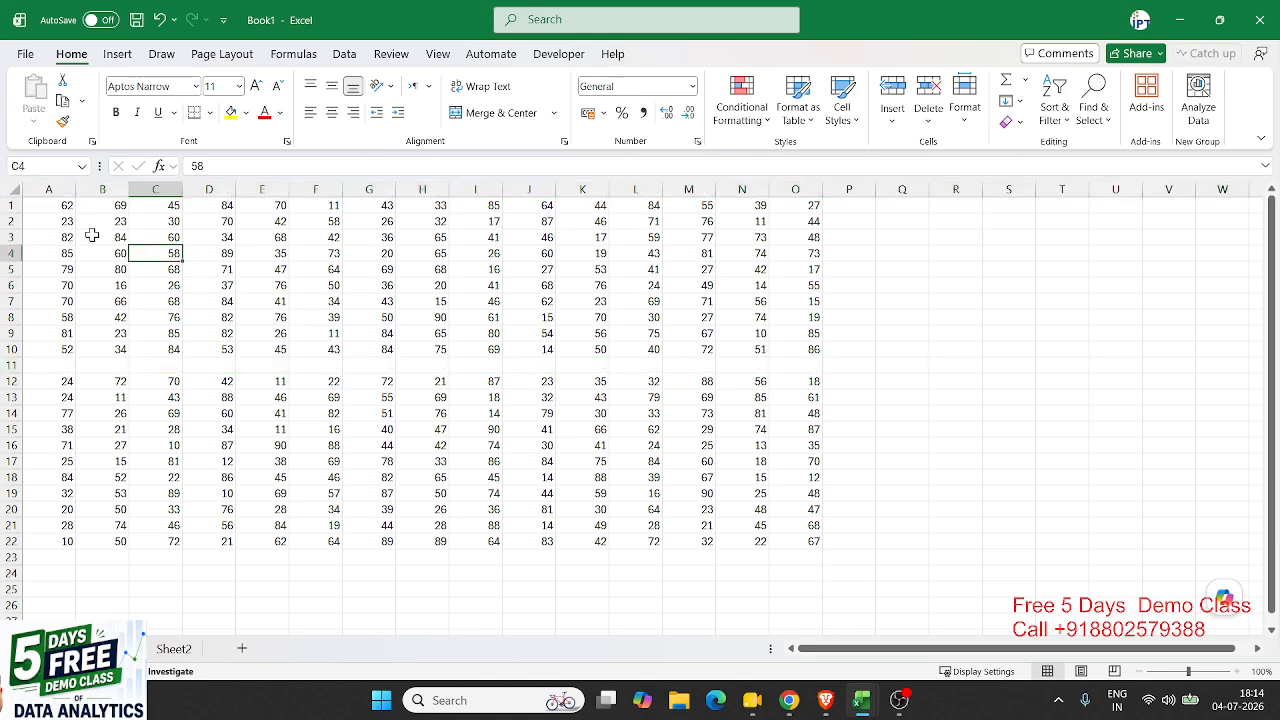
# Step: Select the whole data block above blank row 11, starting once from A2 and once from B4
pyautogui.click(58, 226)
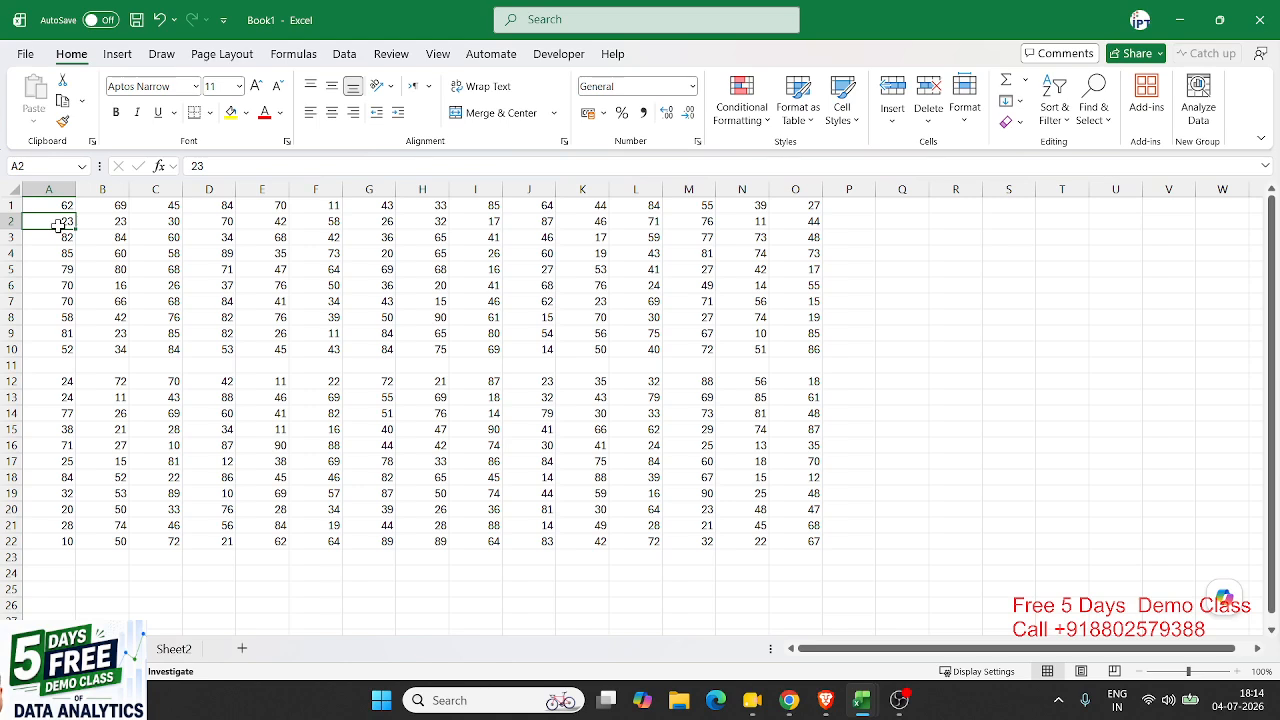
pyautogui.hotkey('ctrl', 'a')
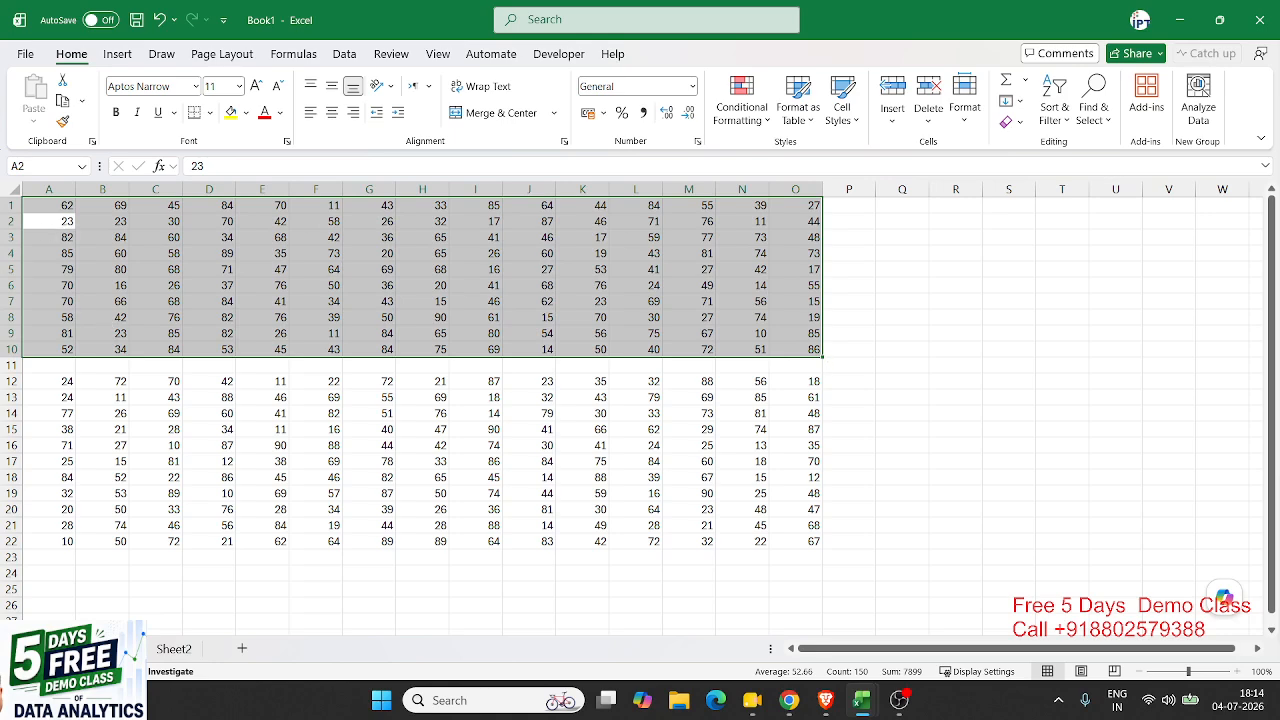
pyautogui.hotkey('alt', 'Tab')
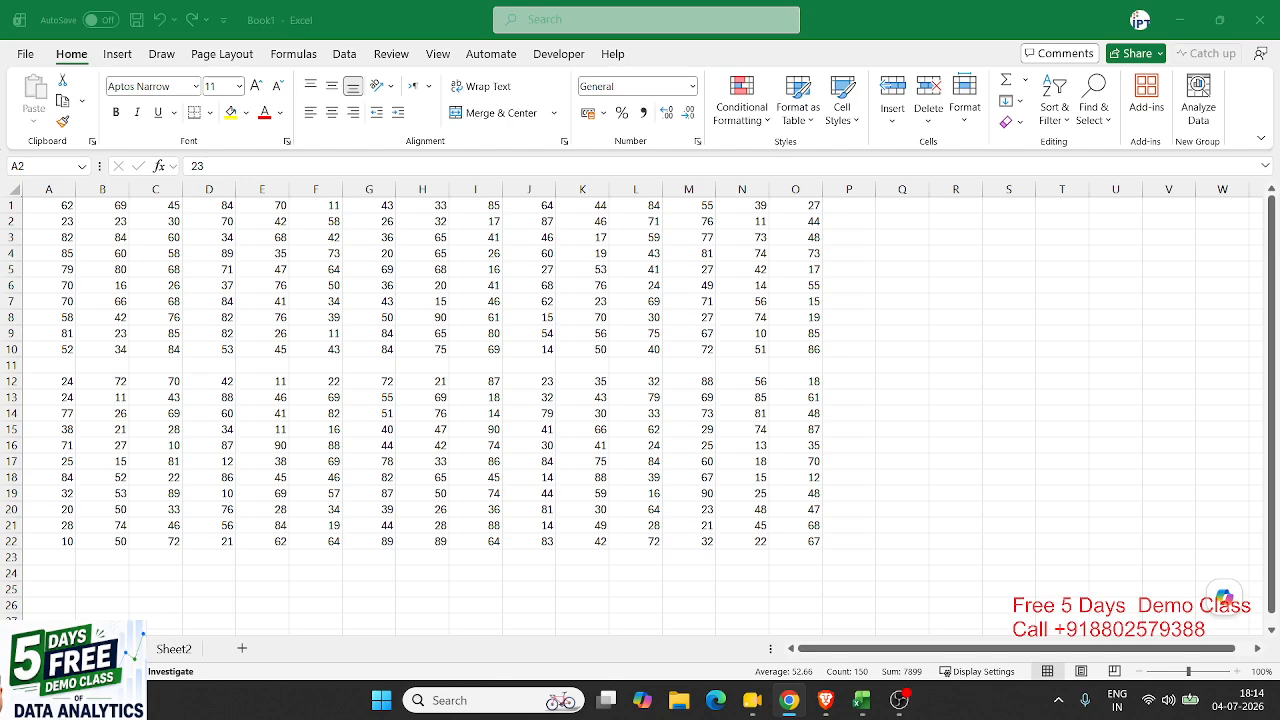
pyautogui.click(114, 254)
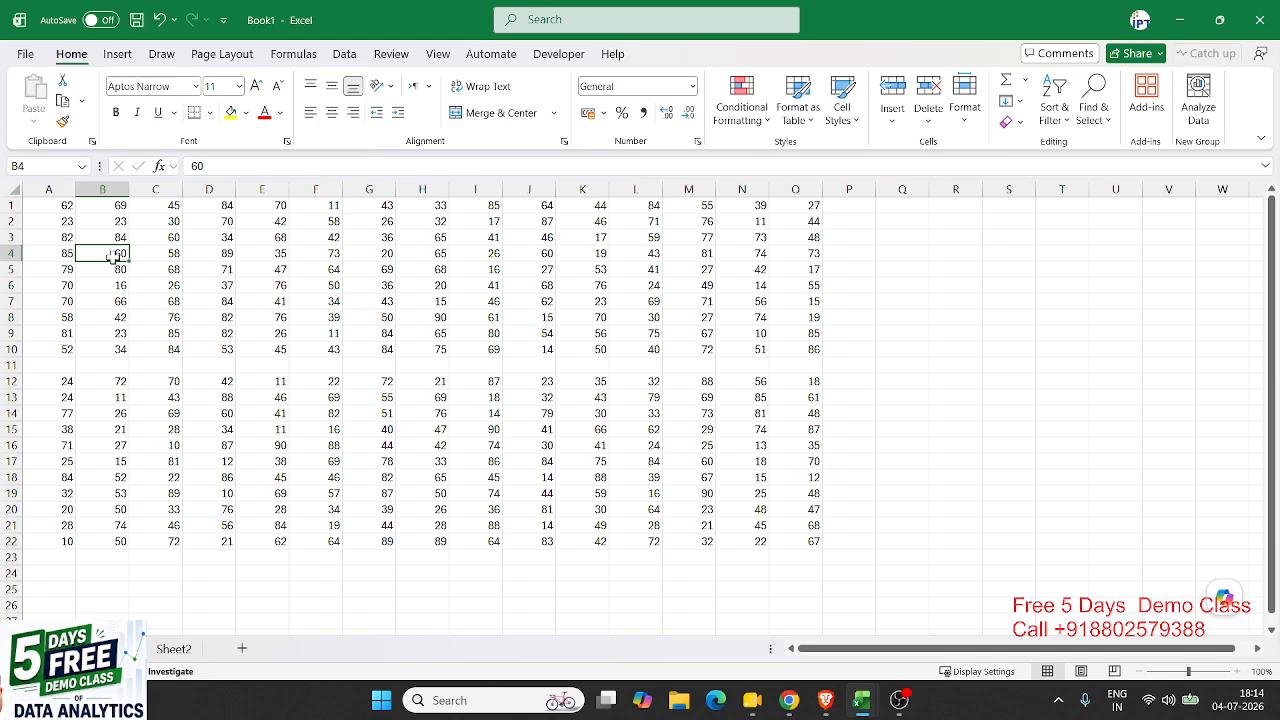
pyautogui.hotkey('ctrl', 'a')
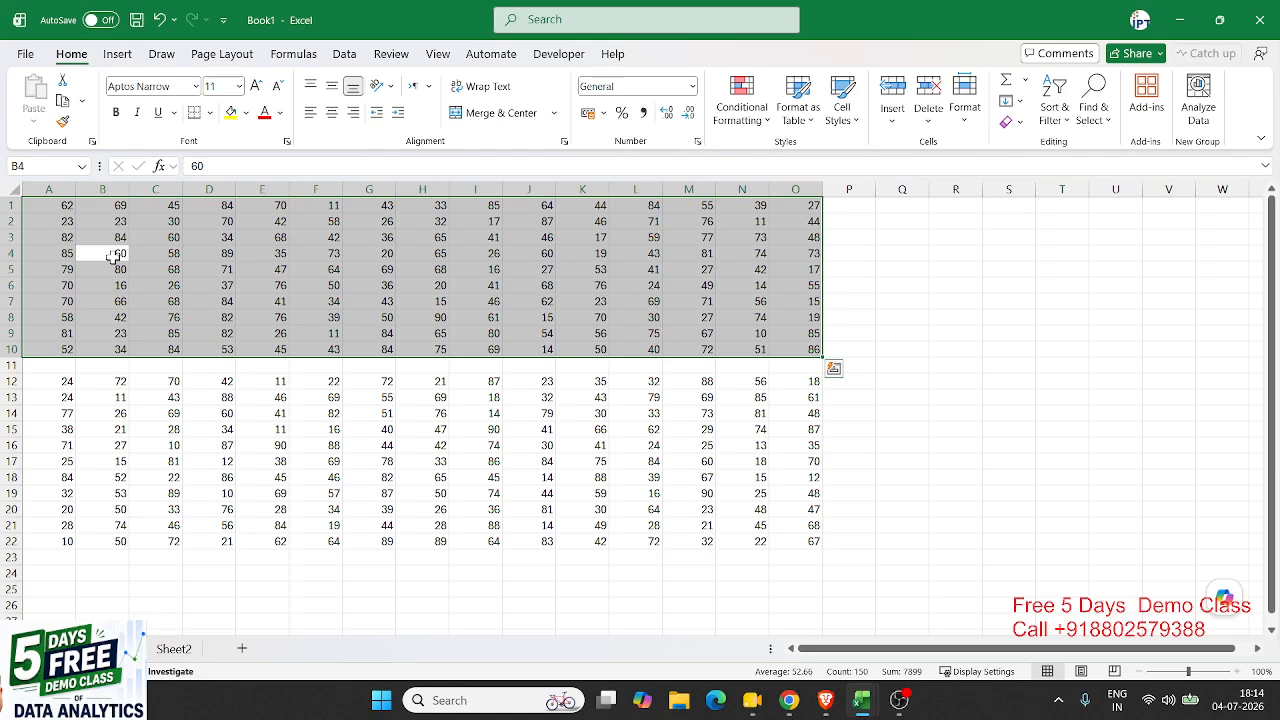
# Step: From cell B4, select the surrounding data block using Go To Special with the Current region option
pyautogui.click(114, 254)
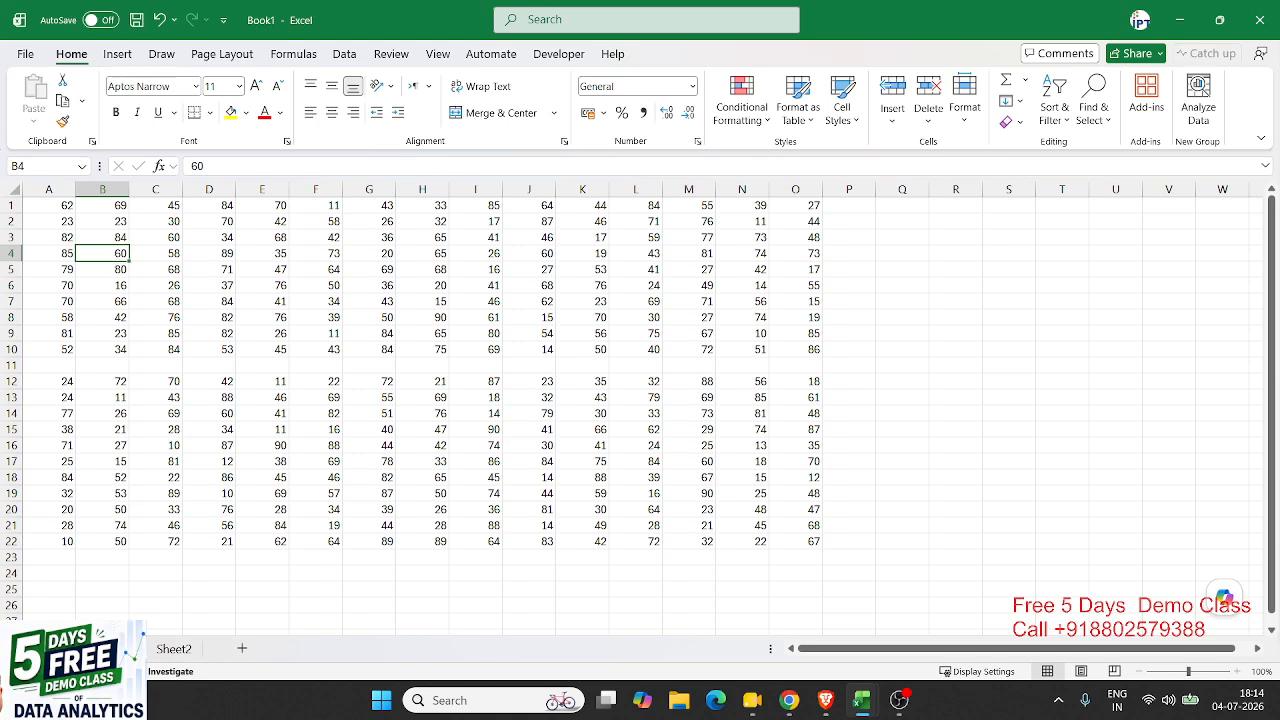
pyautogui.click(1083, 127)
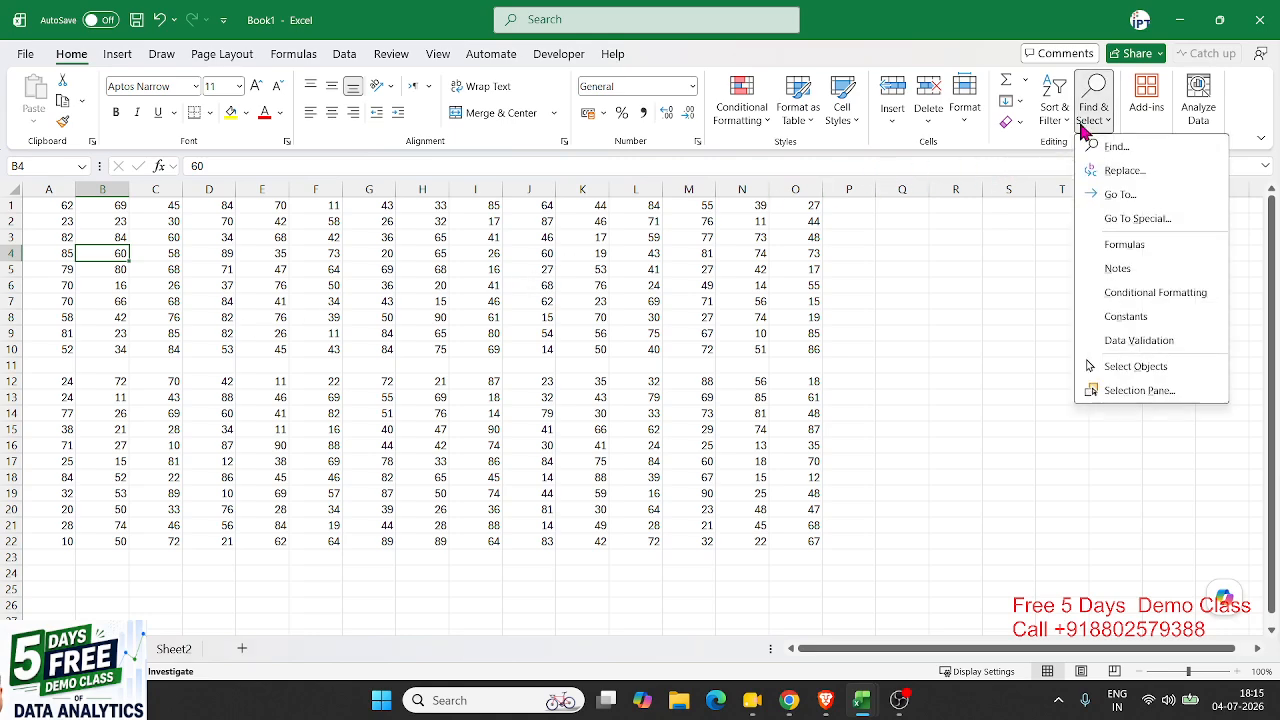
pyautogui.click(1114, 218)
pyautogui.click(547, 411)
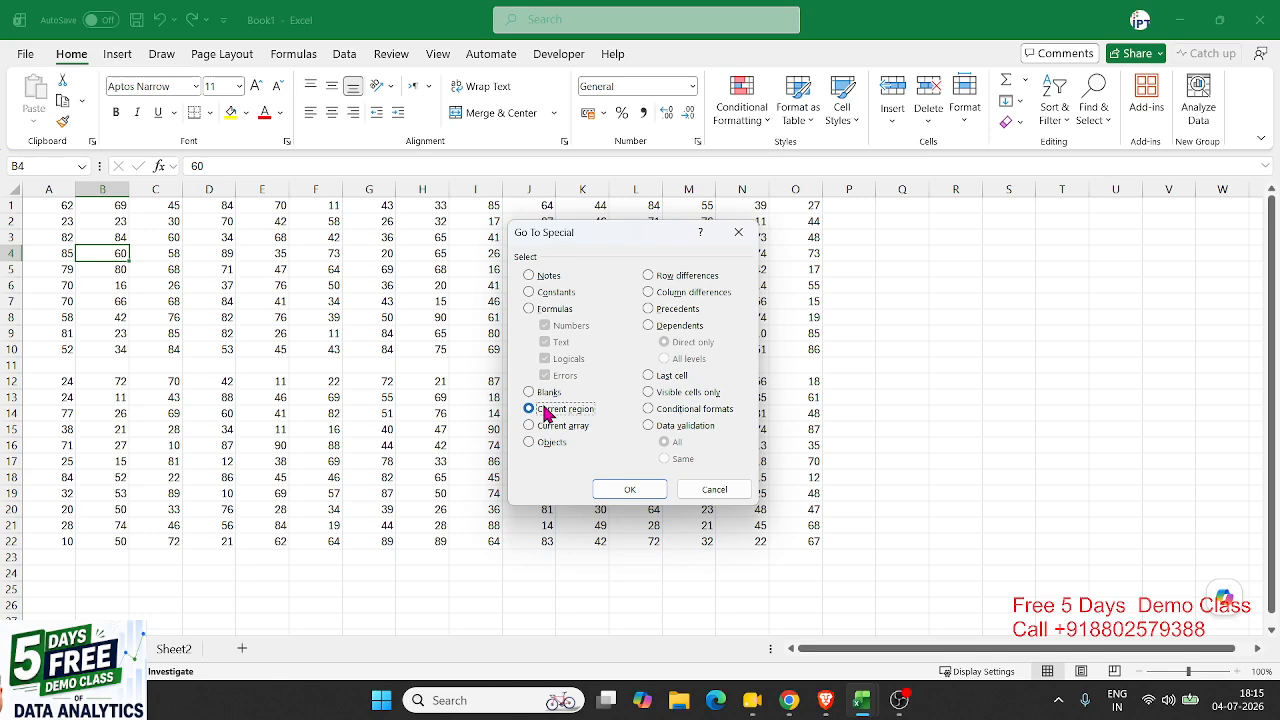
pyautogui.click(604, 490)
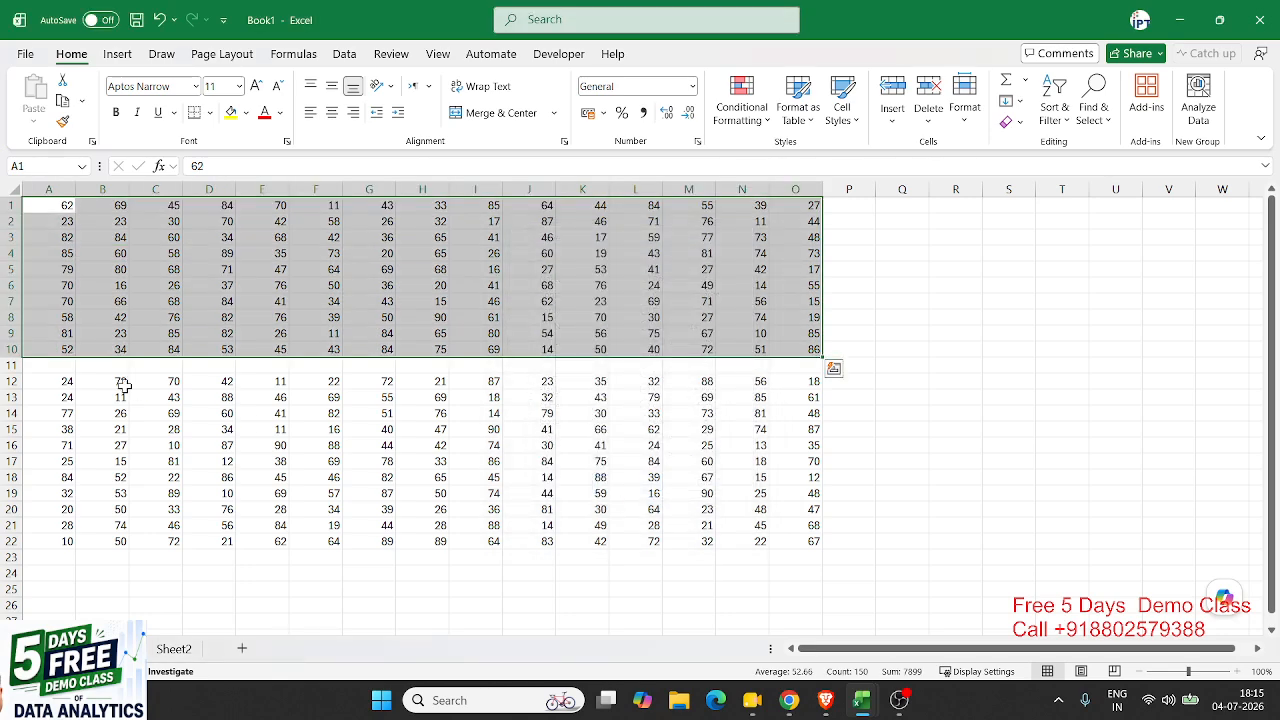
# Step: Examine blank row 11 and the number blocks above and below it, selecting row 11, A10 and C9 along the way
pyautogui.click(8, 365)
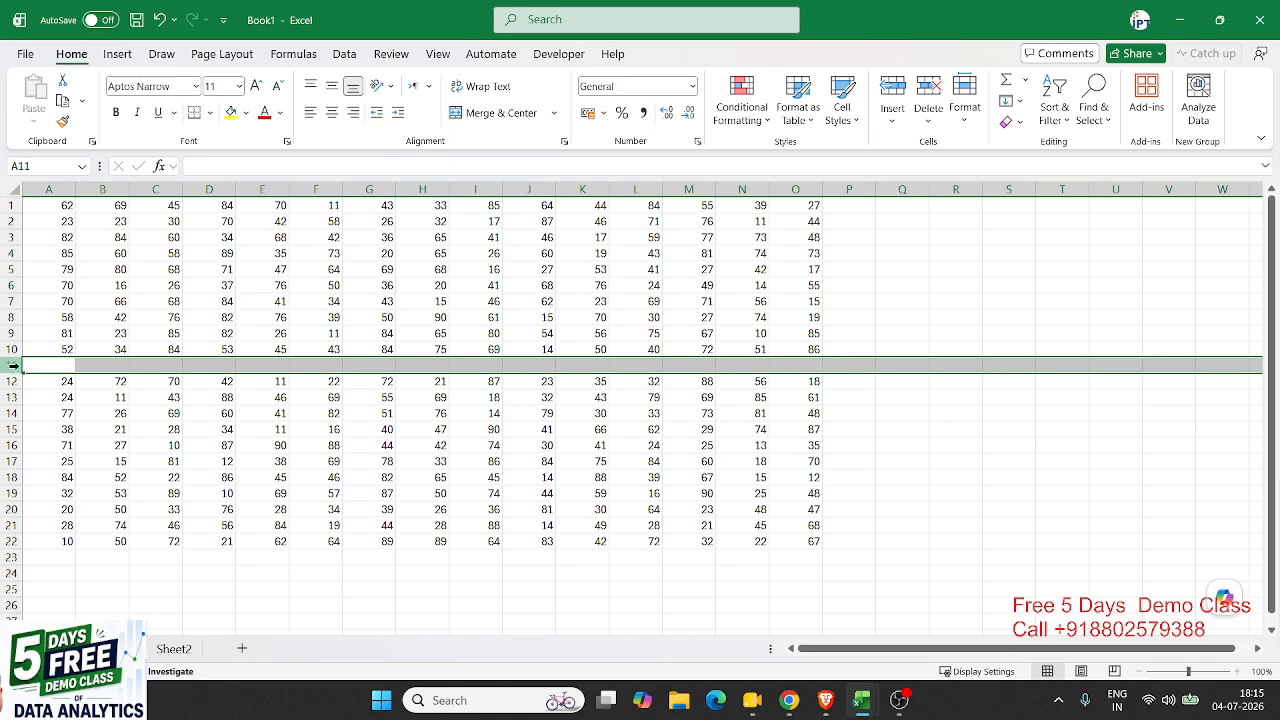
pyautogui.click(70, 349)
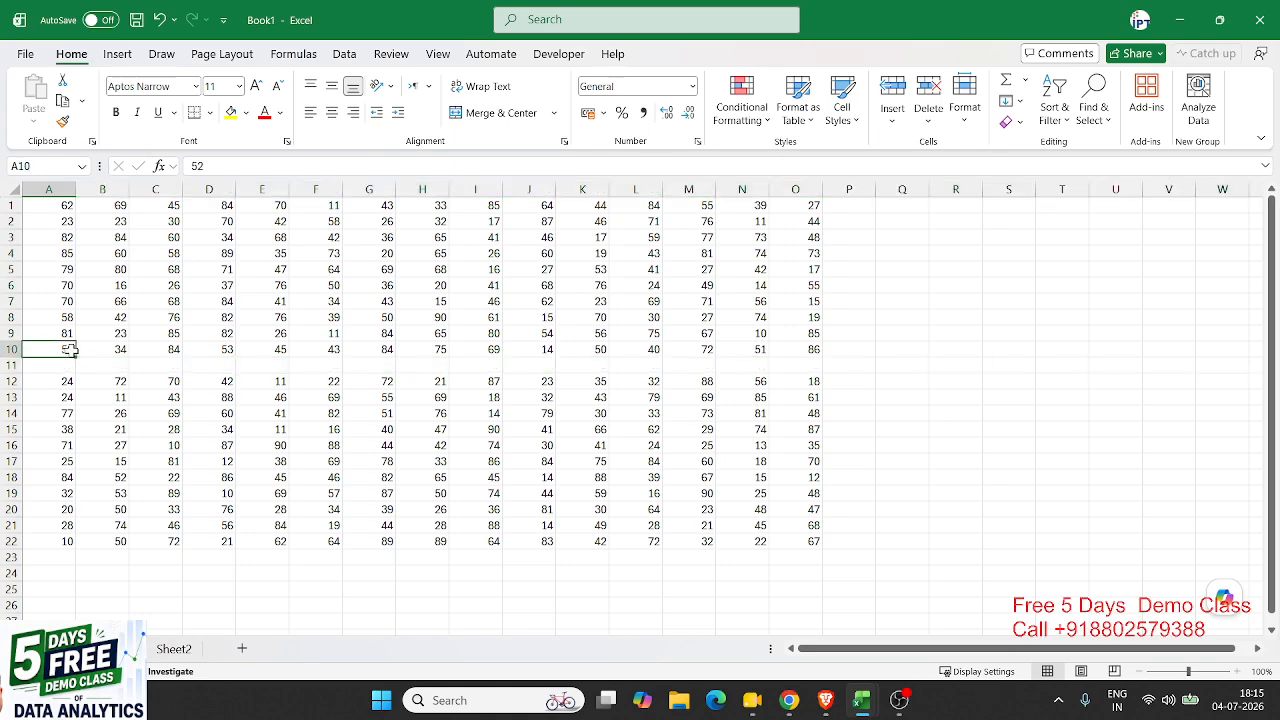
pyautogui.click(150, 334)
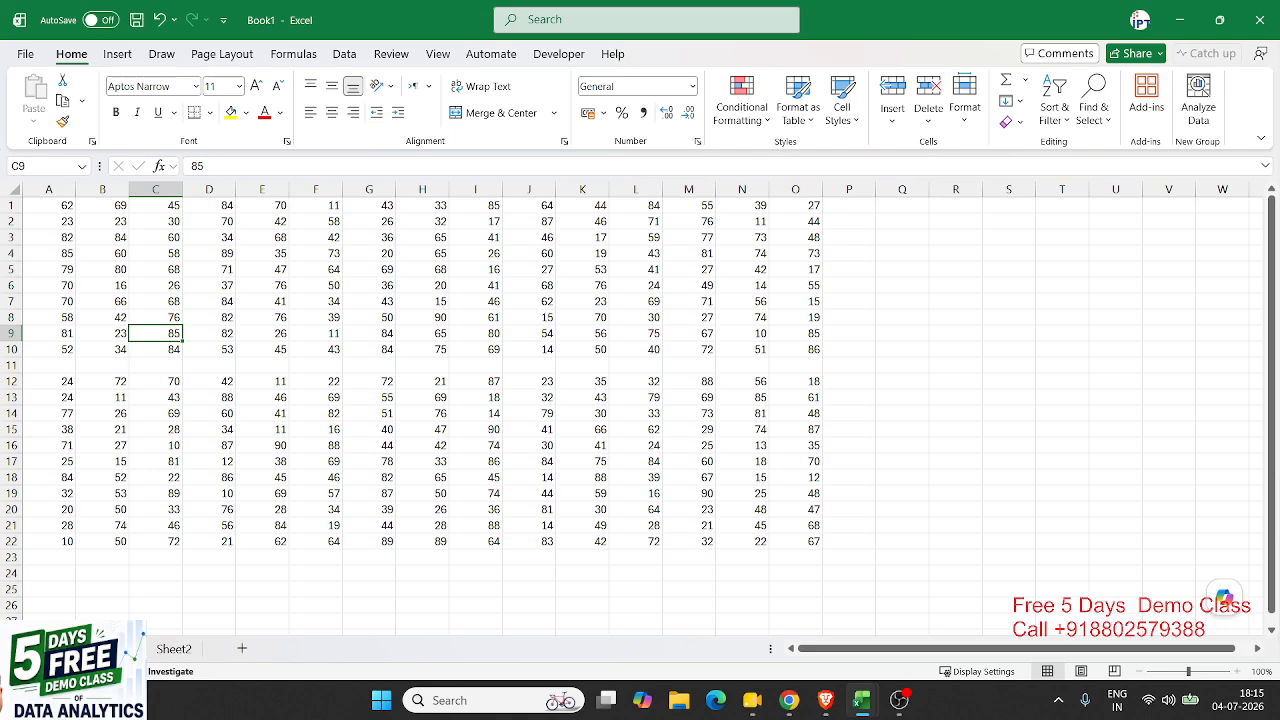
pyautogui.scroll(-3, 640, 410)
pyautogui.scroll(3, 640, 410)
pyautogui.scroll(-2, 640, 410)
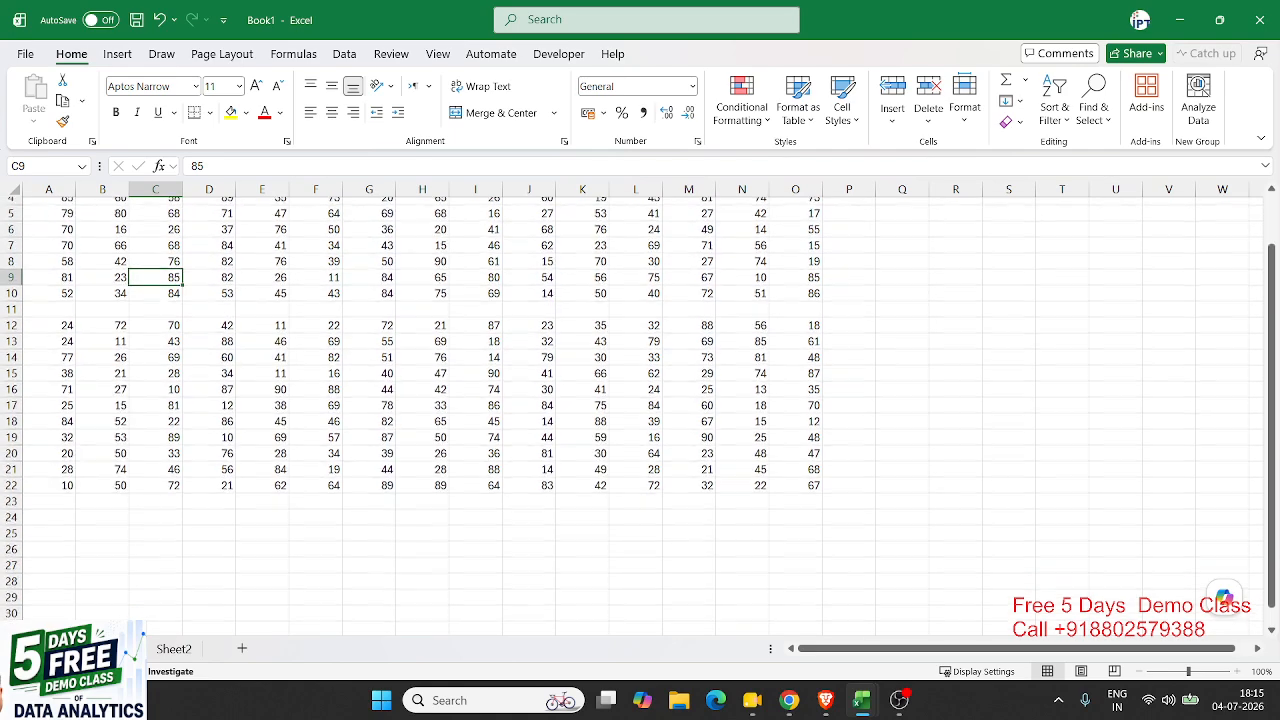
pyautogui.scroll(-4, 640, 410)
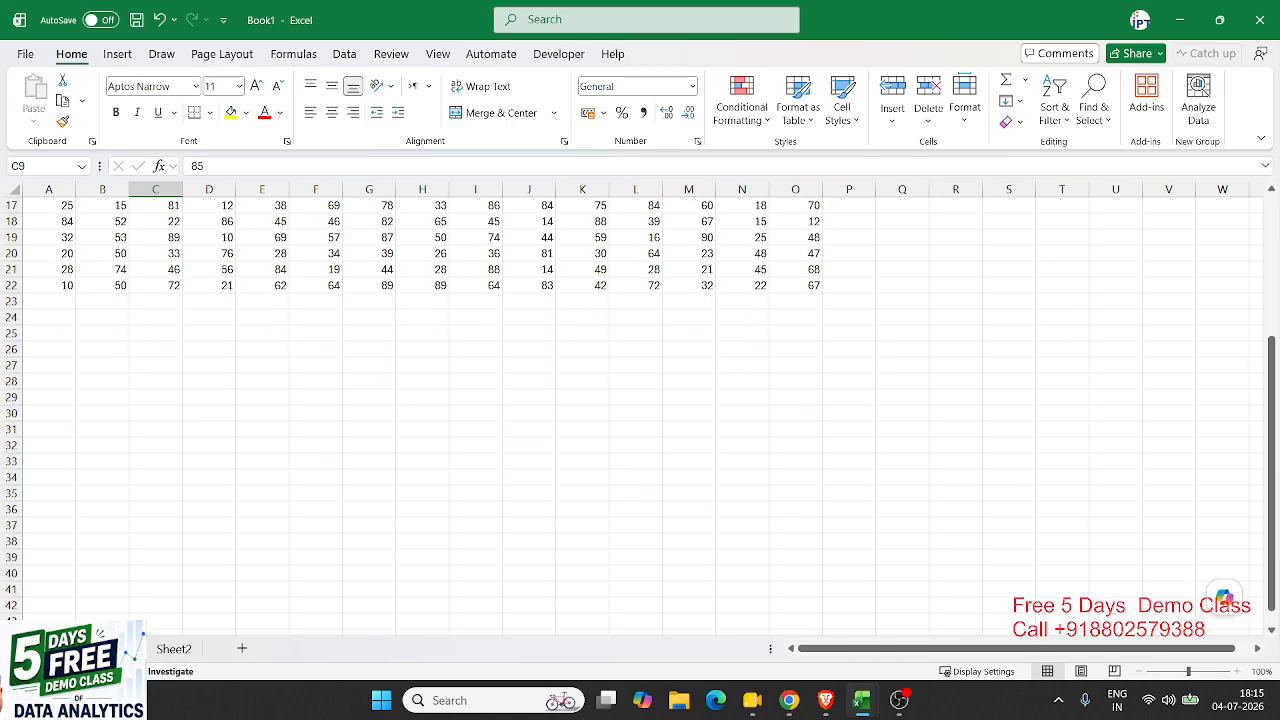
pyautogui.scroll(5, 640, 410)
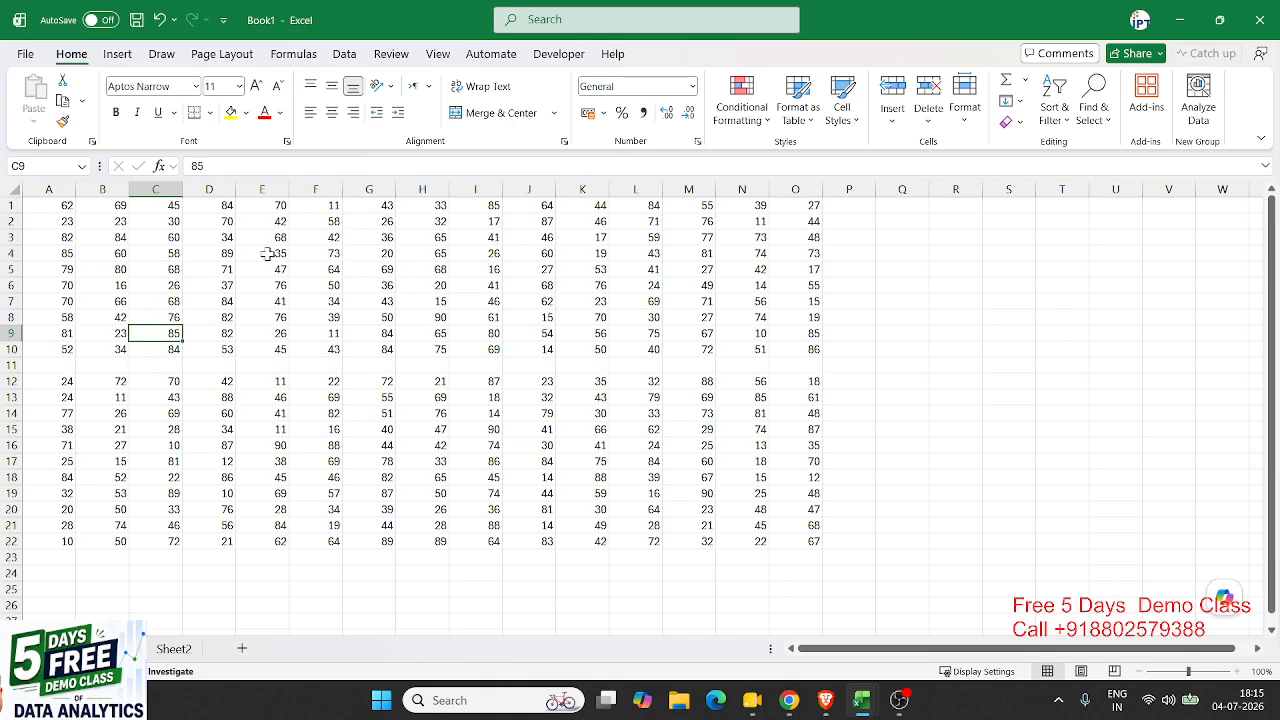
# Step: Jump from A1 to the last filled cell above the blank row, A10, back to A1, and down to A10 again
pyautogui.click(57, 206)
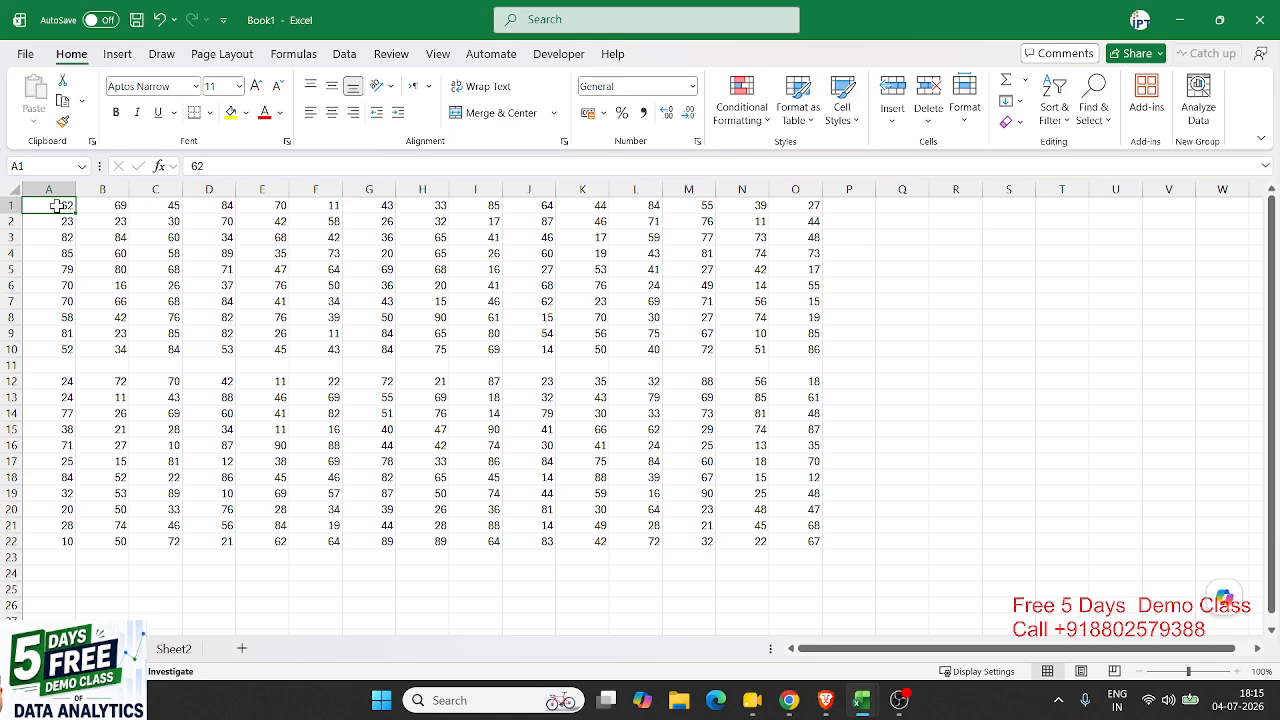
pyautogui.hotkey('ctrl', 'Down')
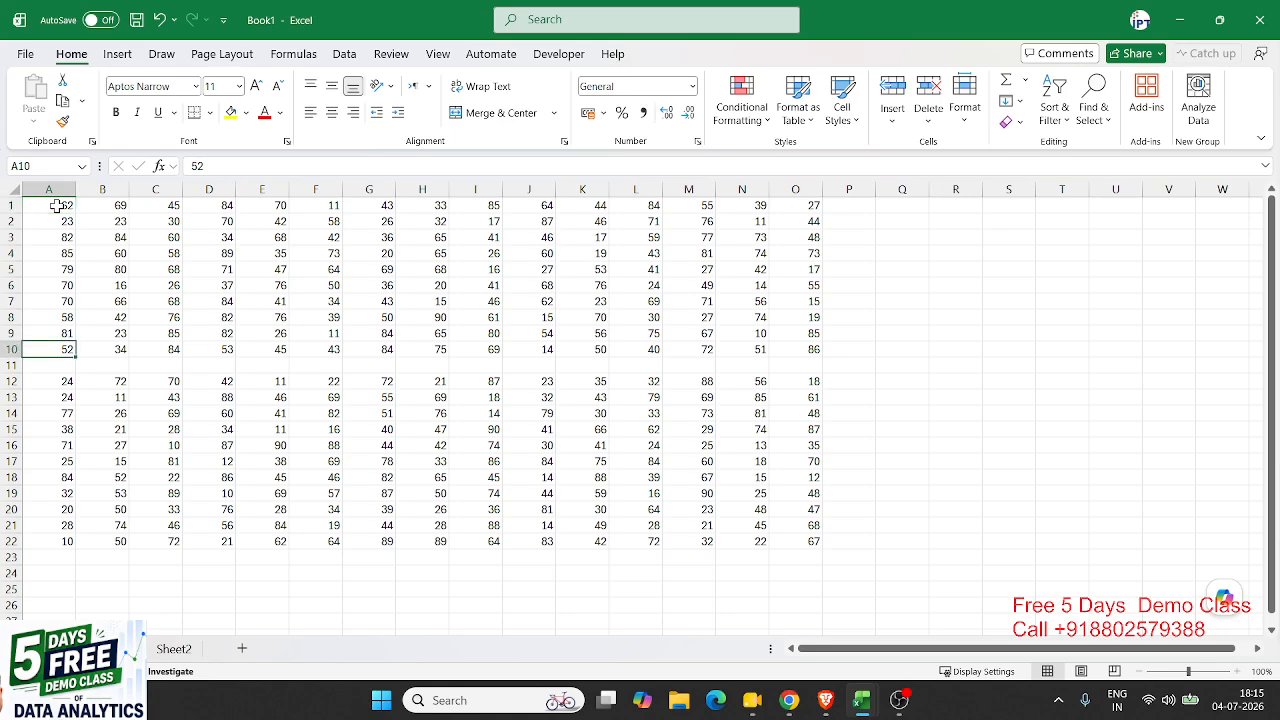
pyautogui.hotkey('ctrl', 'Up')
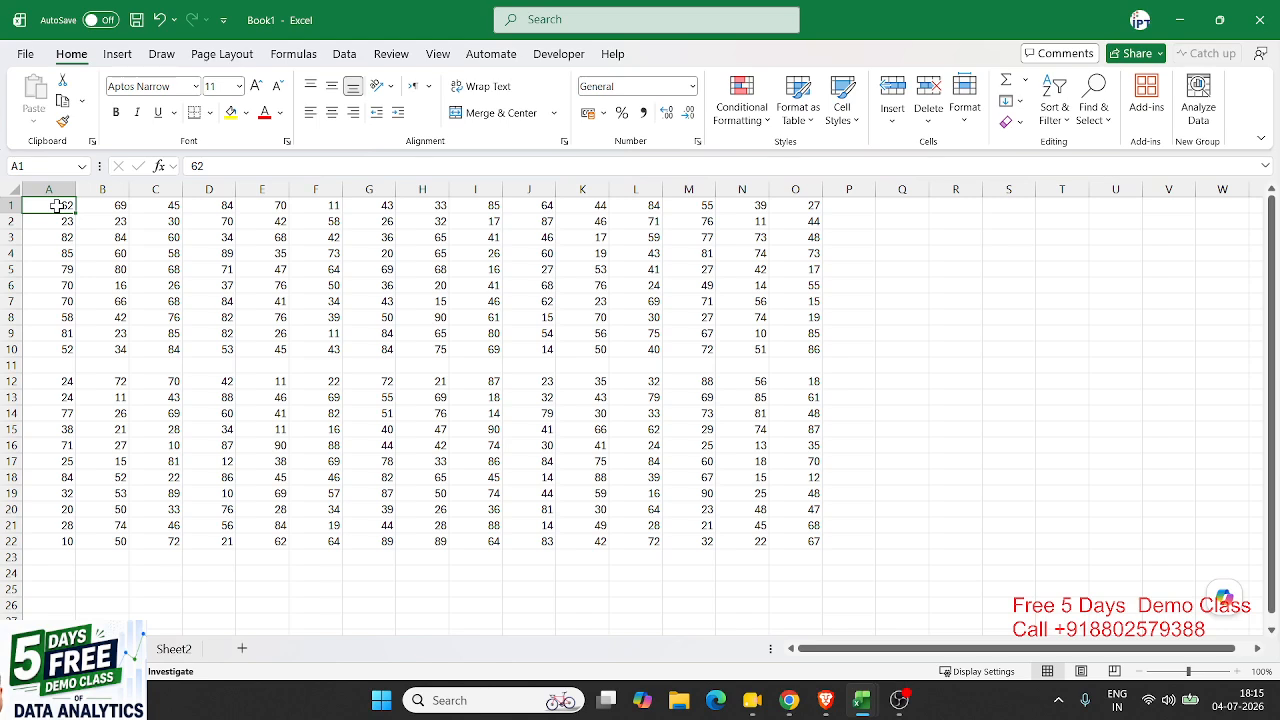
pyautogui.hotkey('ctrl', 'Down')
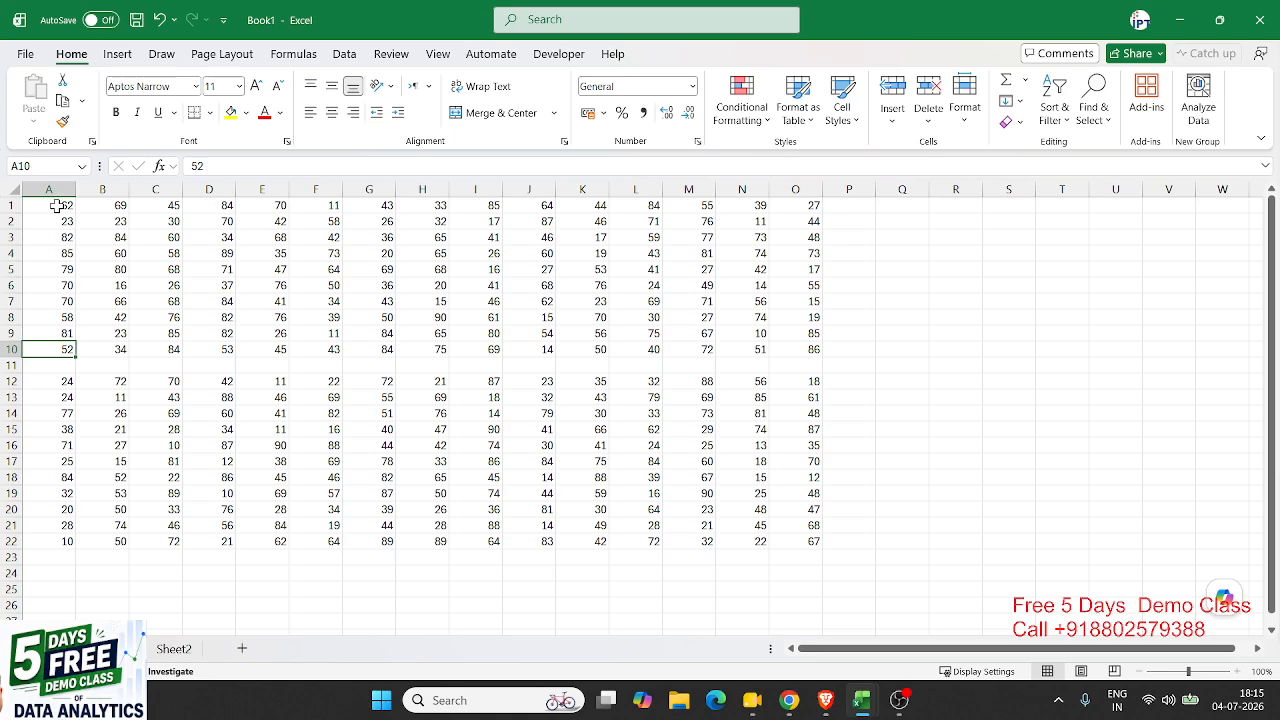
# Step: Switch to the En Dasbord workbook and go to the first cell of its data, A1
pyautogui.moveTo(858, 702)
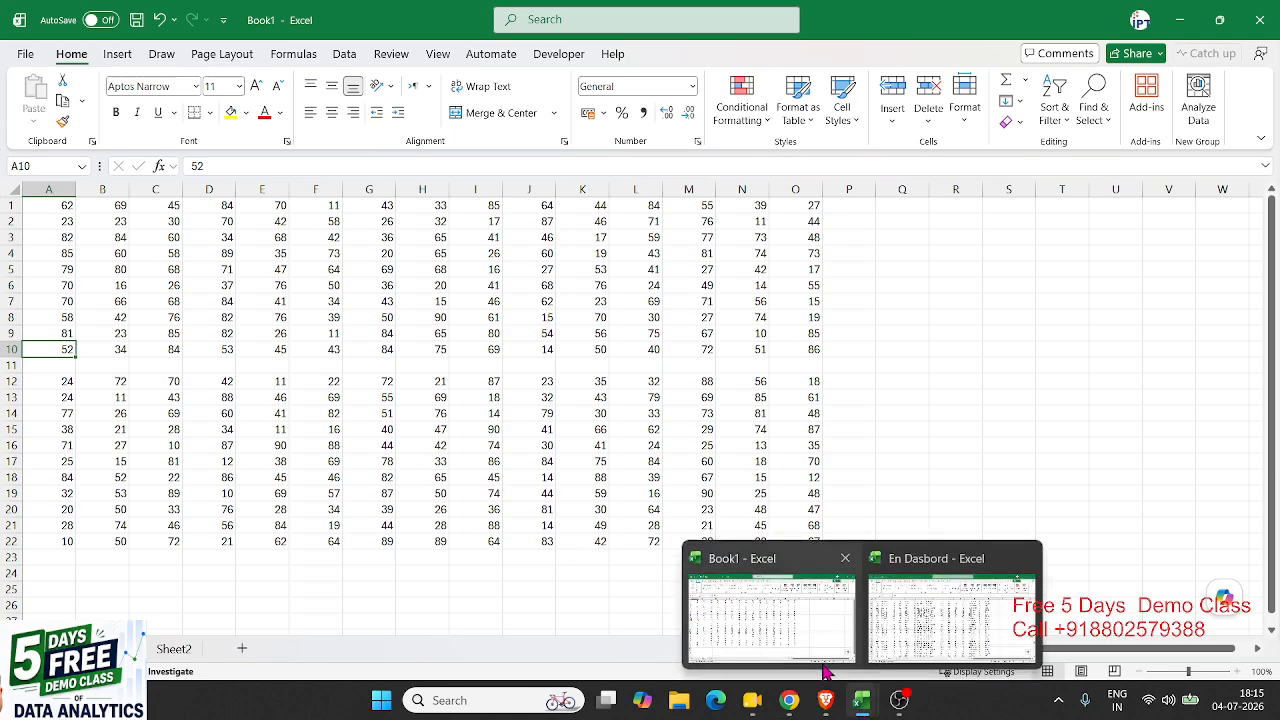
pyautogui.click(950, 615)
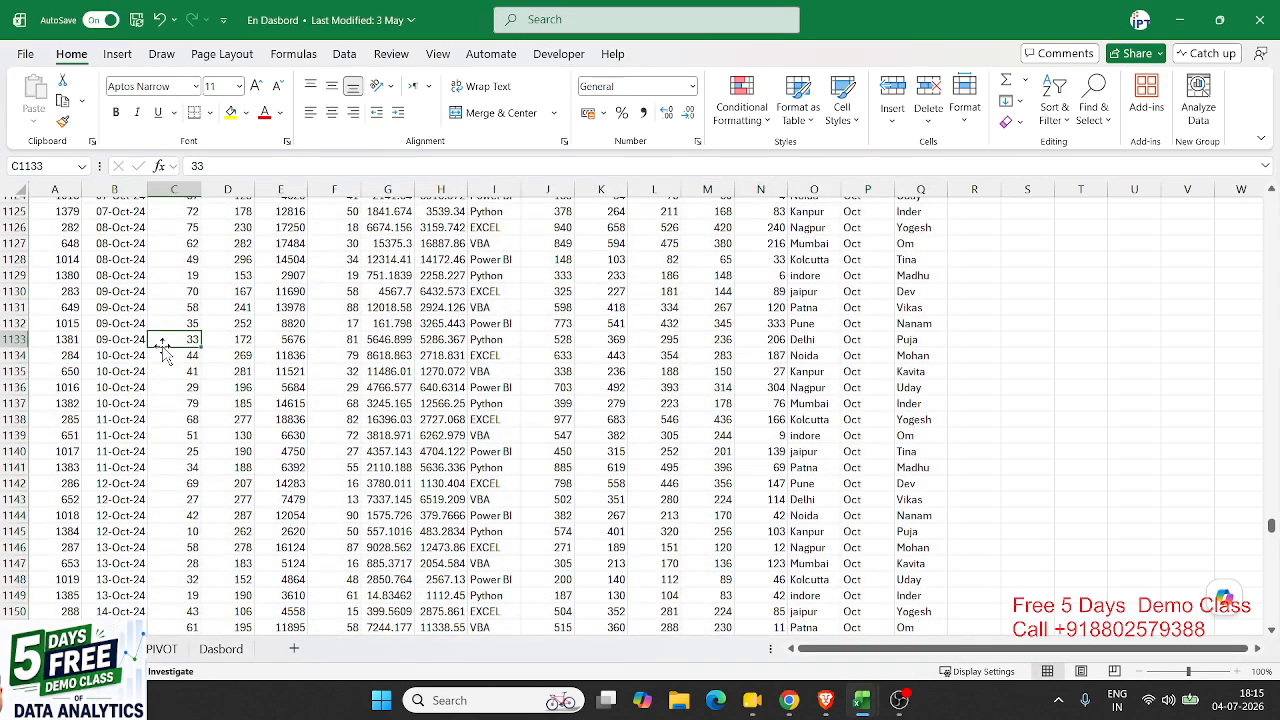
pyautogui.hotkey('ctrl', 'Home')
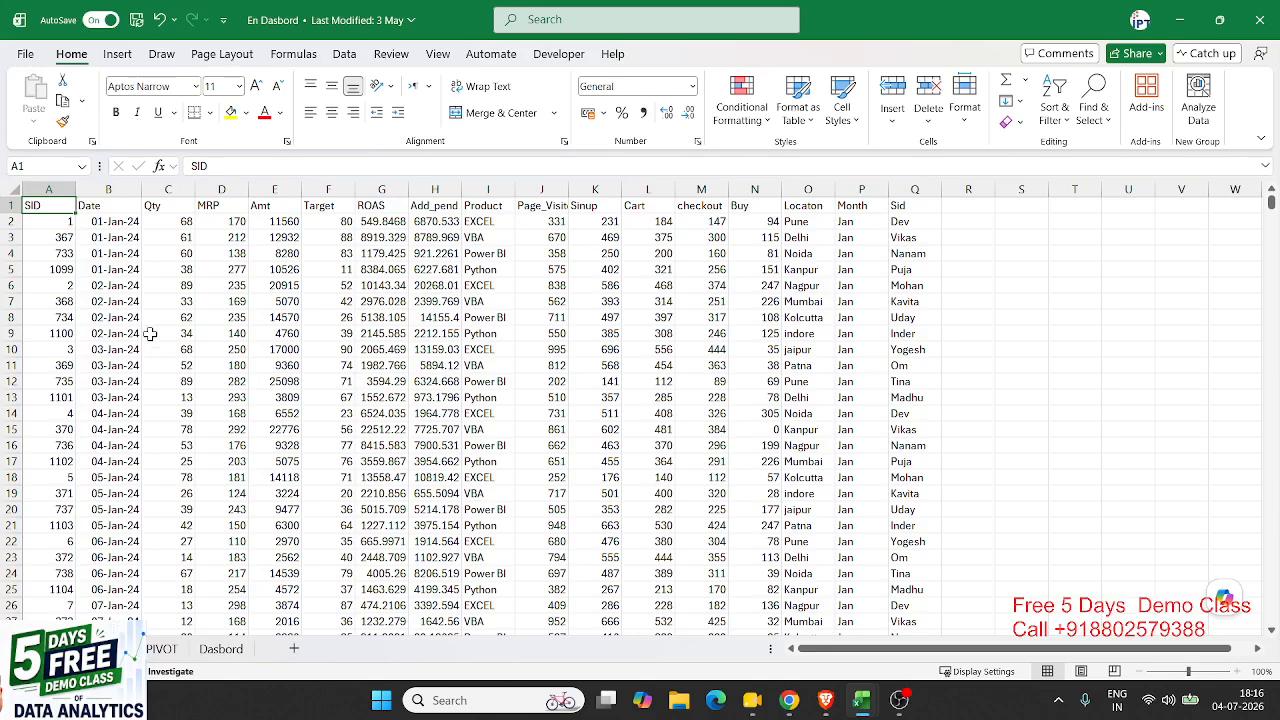
pyautogui.click(124, 317)
pyautogui.click(53, 206)
# Step: Jump to the last filled cell of the SID column, A1465, and inspect the rows around the end of the data
pyautogui.hotkey('ctrl', 'Down')
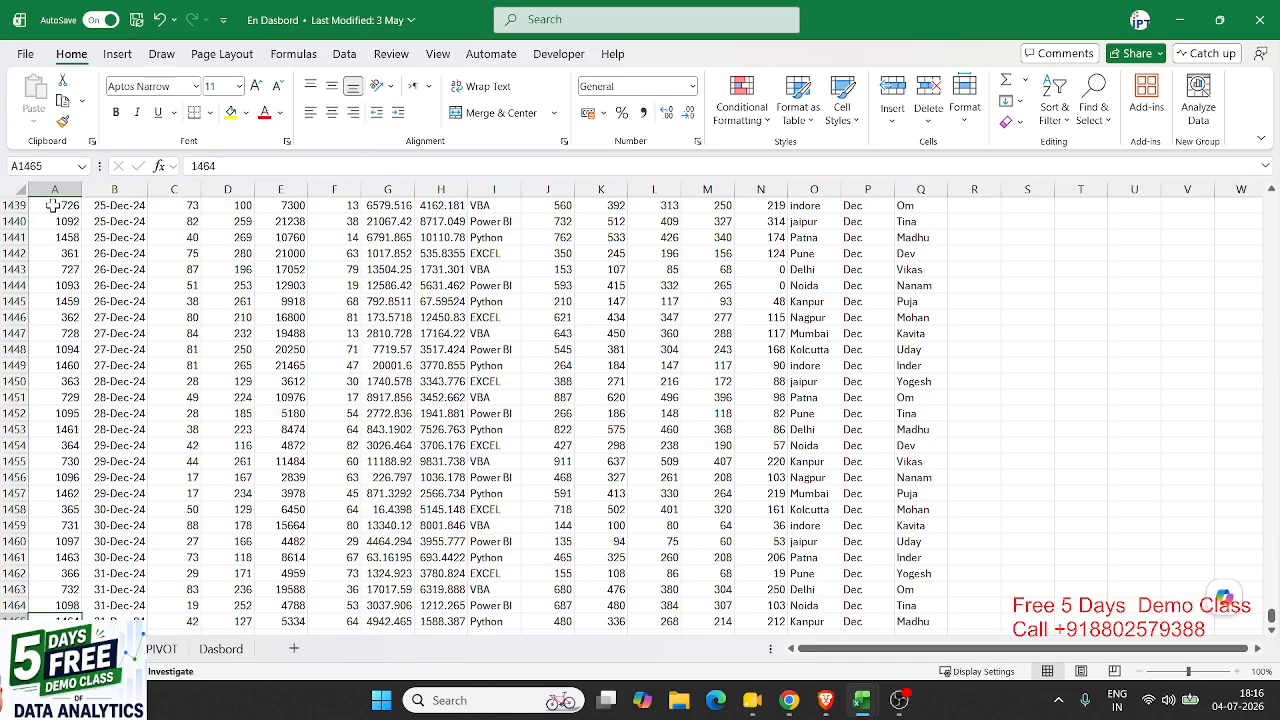
pyautogui.scroll(-5, 40, 340)
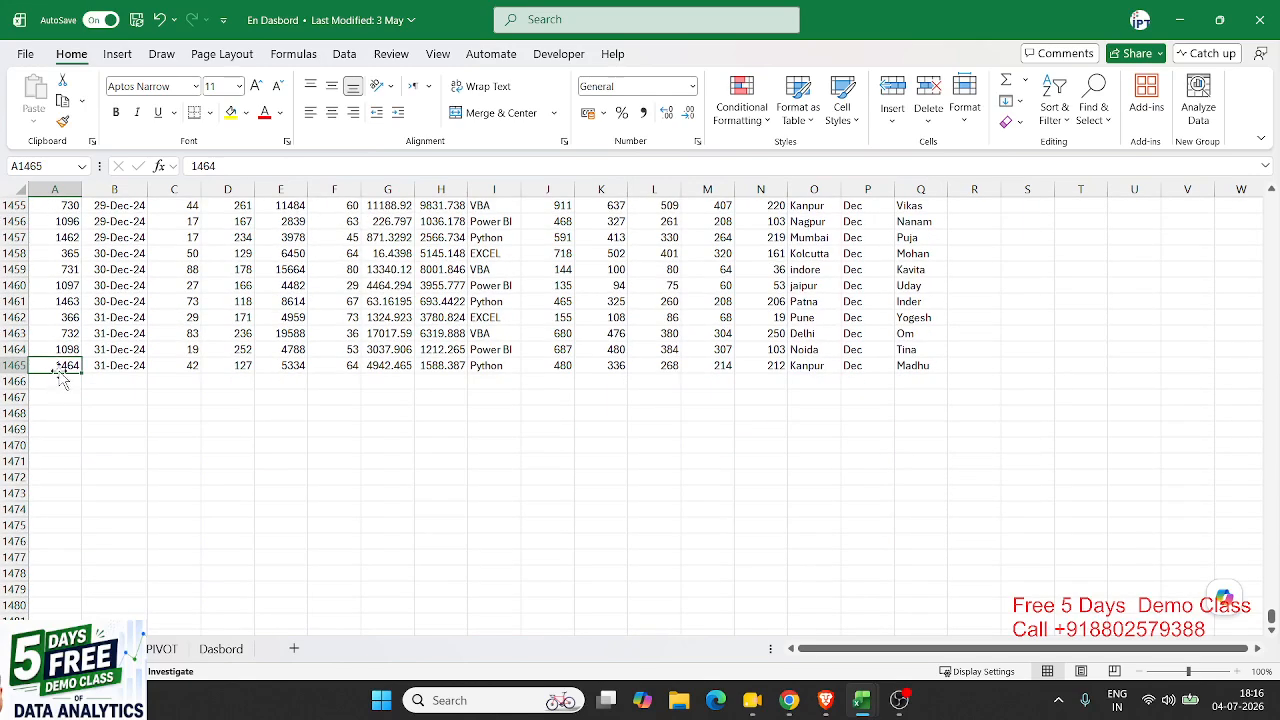
pyautogui.scroll(7, 62, 376)
pyautogui.scroll(-6, 62, 380)
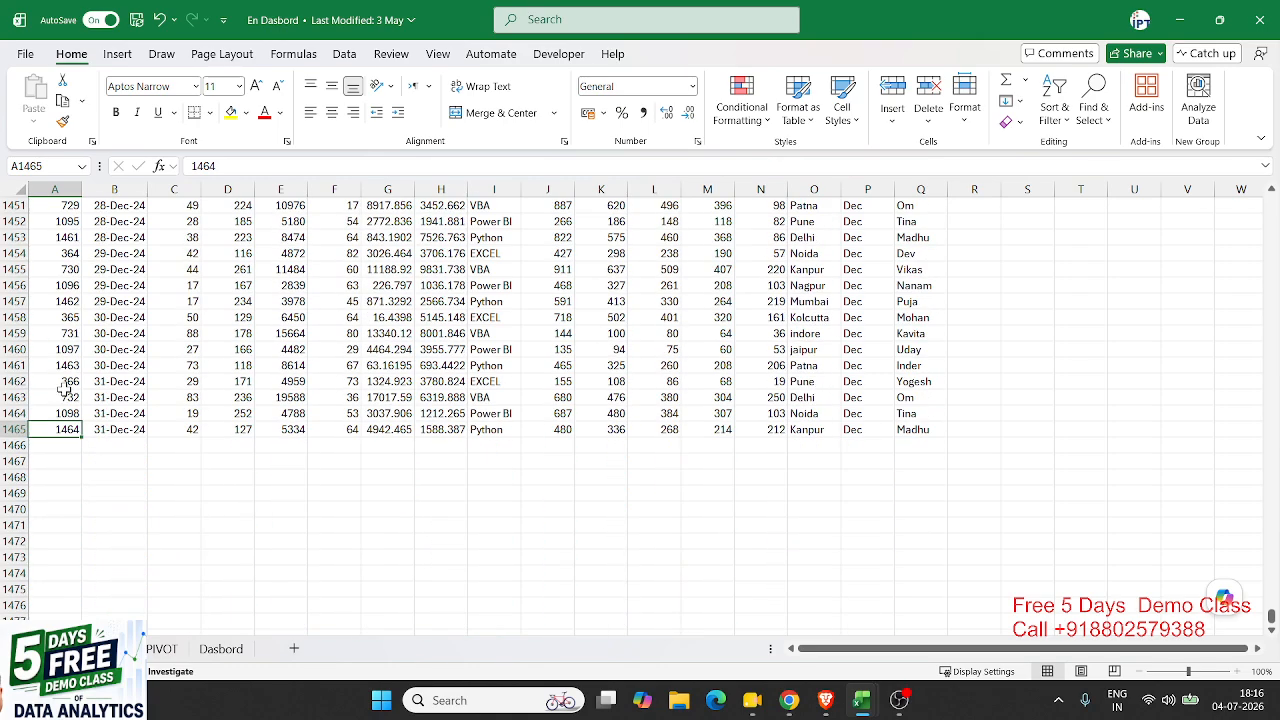
# Step: Return to the Book1 workbook and jump from A1 to the last filled cell before the blank row, A10
pyautogui.hotkey('alt', 'Tab')
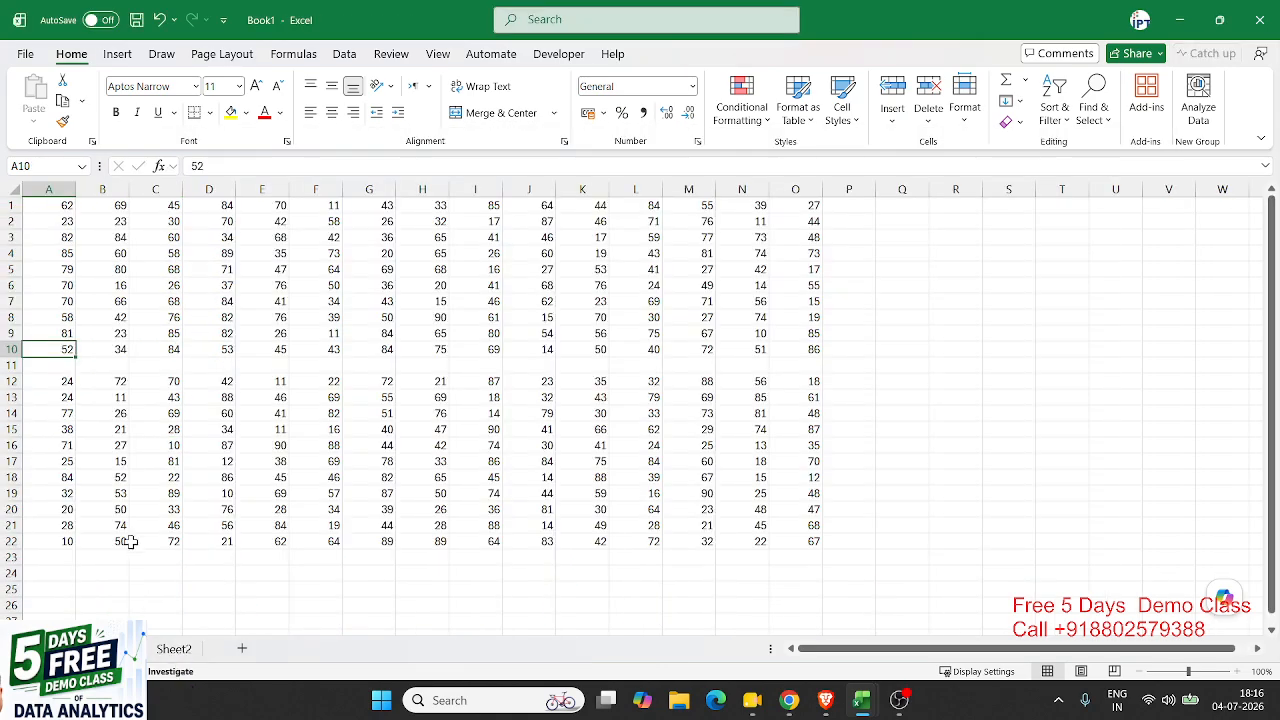
pyautogui.click(54, 204)
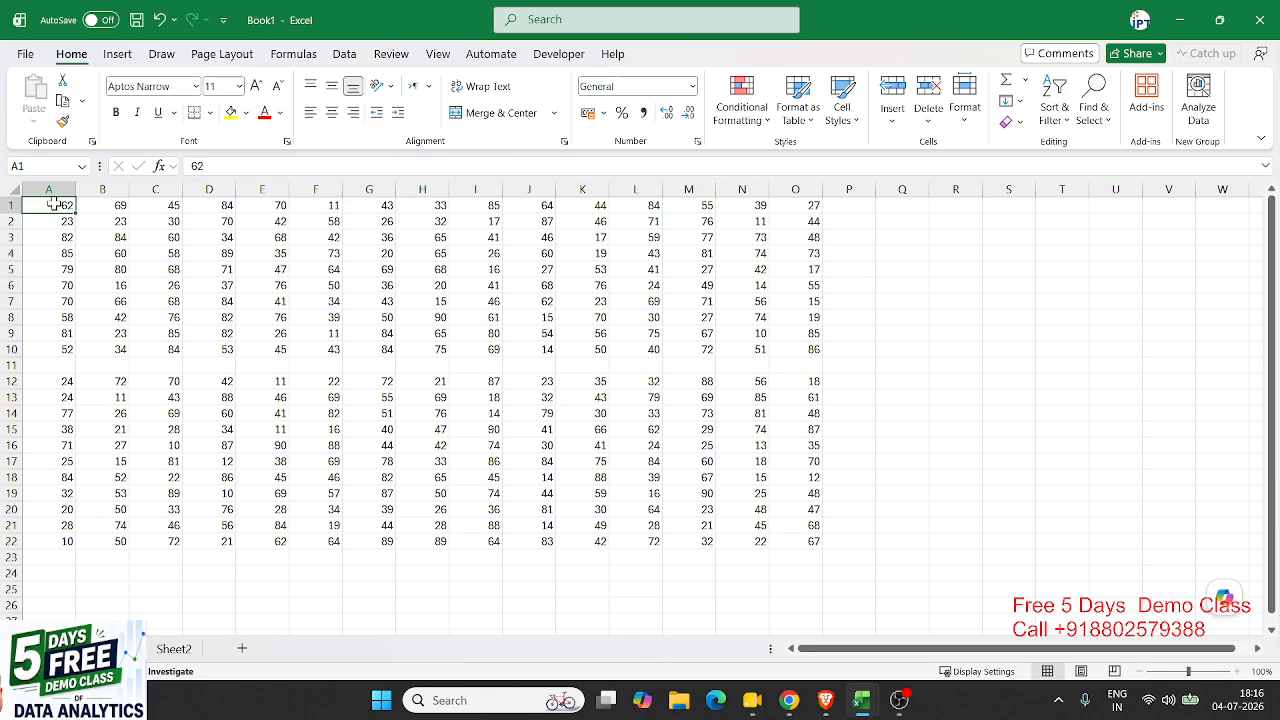
pyautogui.hotkey('ctrl', 'Down')
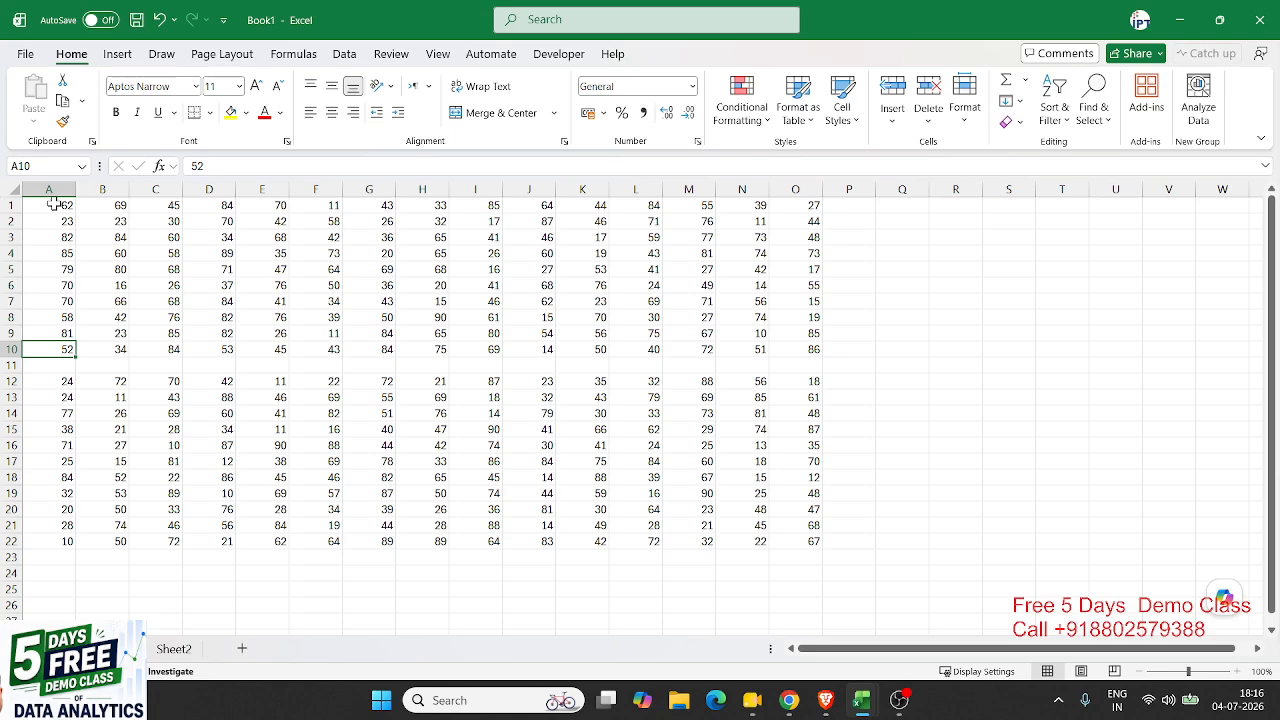
# Step: In the En Dasbord workbook, jump up to A1, down to A1465, and across to the last filled column at Q1465
pyautogui.hotkey('alt', 'Tab')
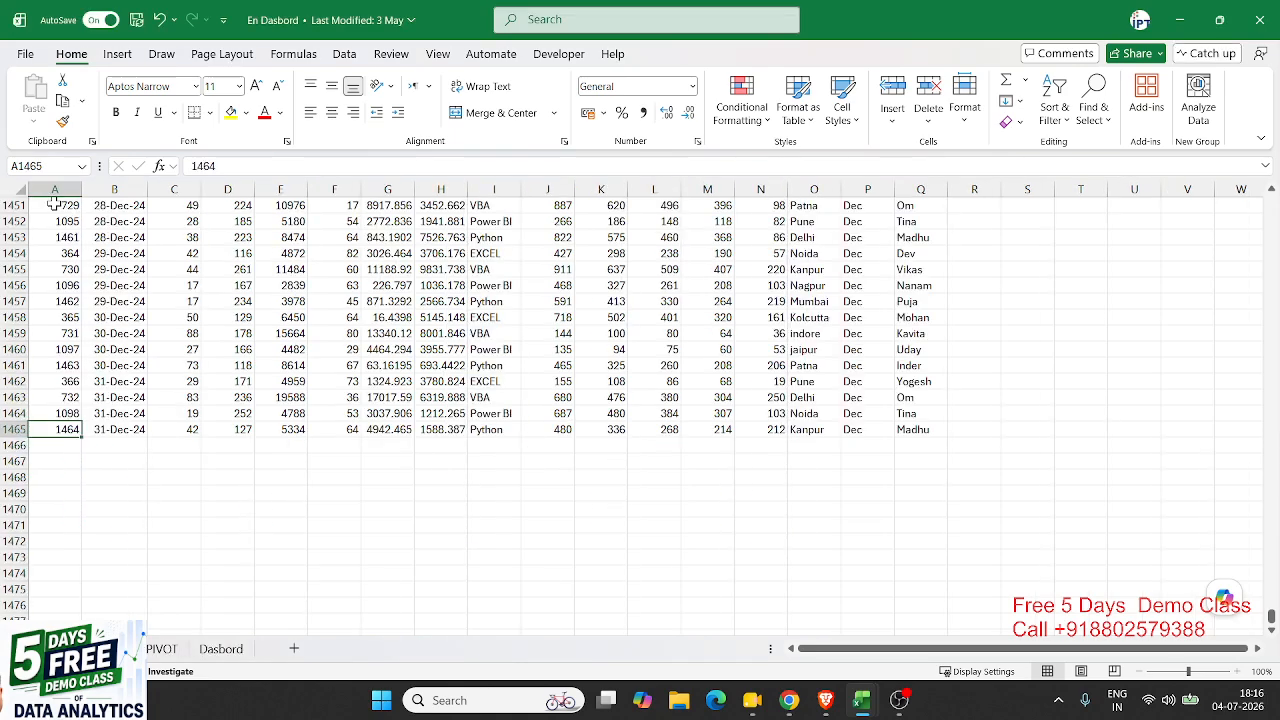
pyautogui.hotkey('ctrl', 'Up')
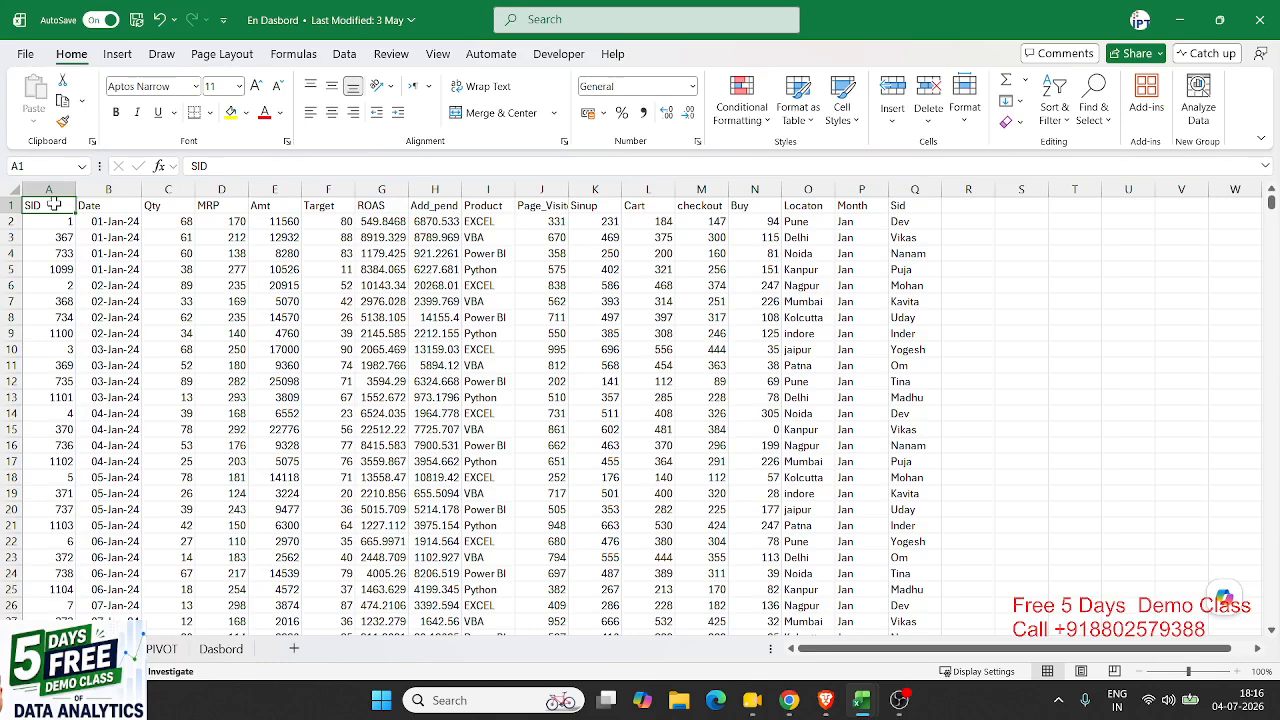
pyautogui.hotkey('ctrl', 'Down')
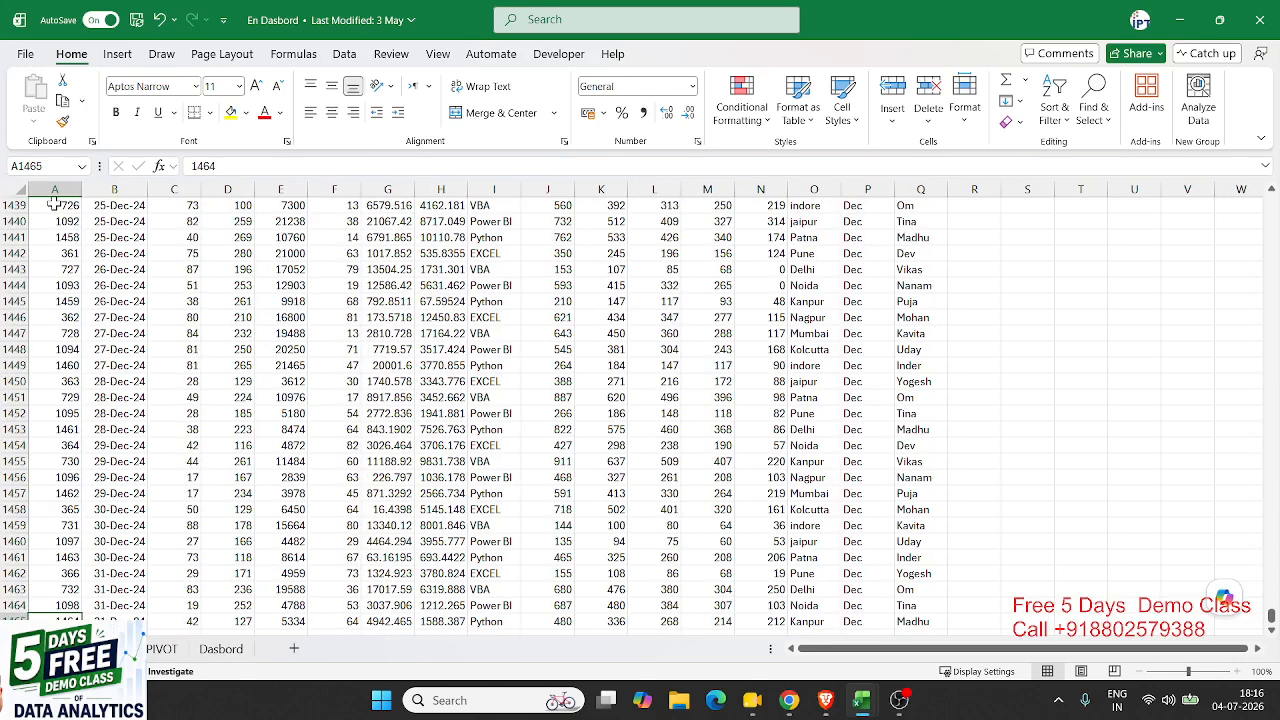
pyautogui.hotkey('ctrl', 'Right')
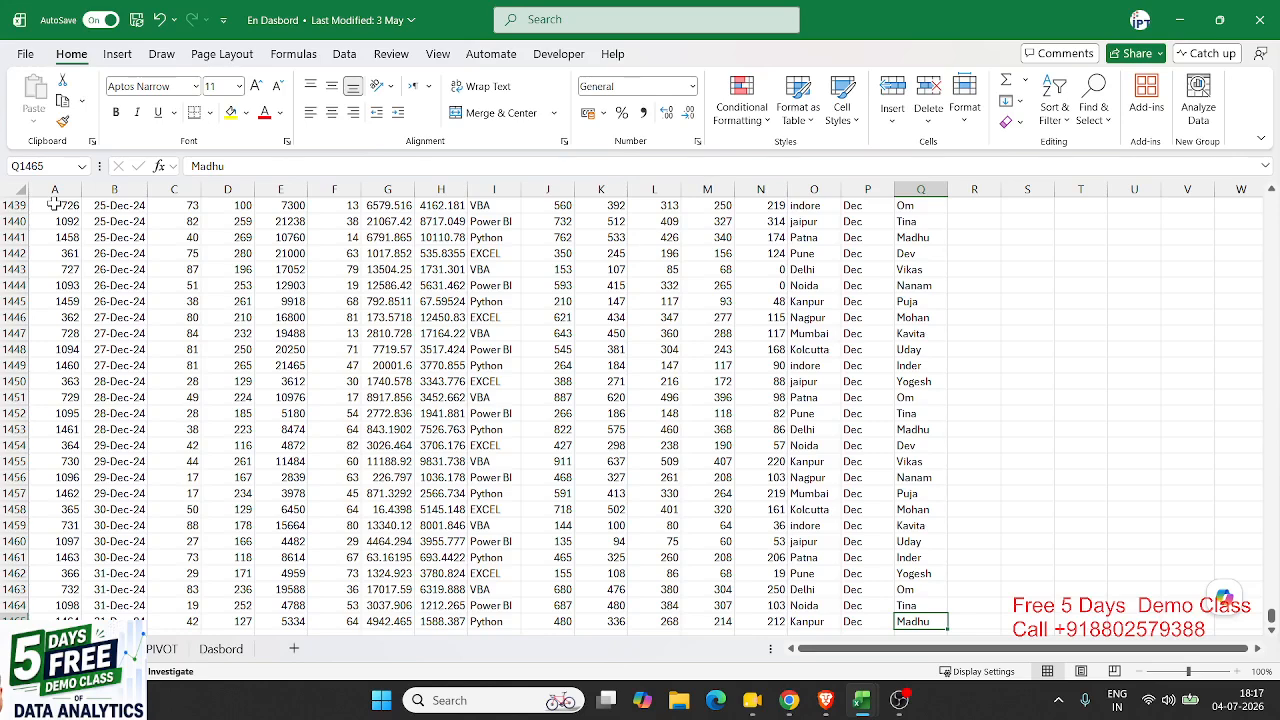
# Step: Jump back and forth between the first cell A1 and the last filled cell Q1465 of the En Dasbord data
pyautogui.hotkey('ctrl', 'Up')
pyautogui.hotkey('ctrl', 'Left')
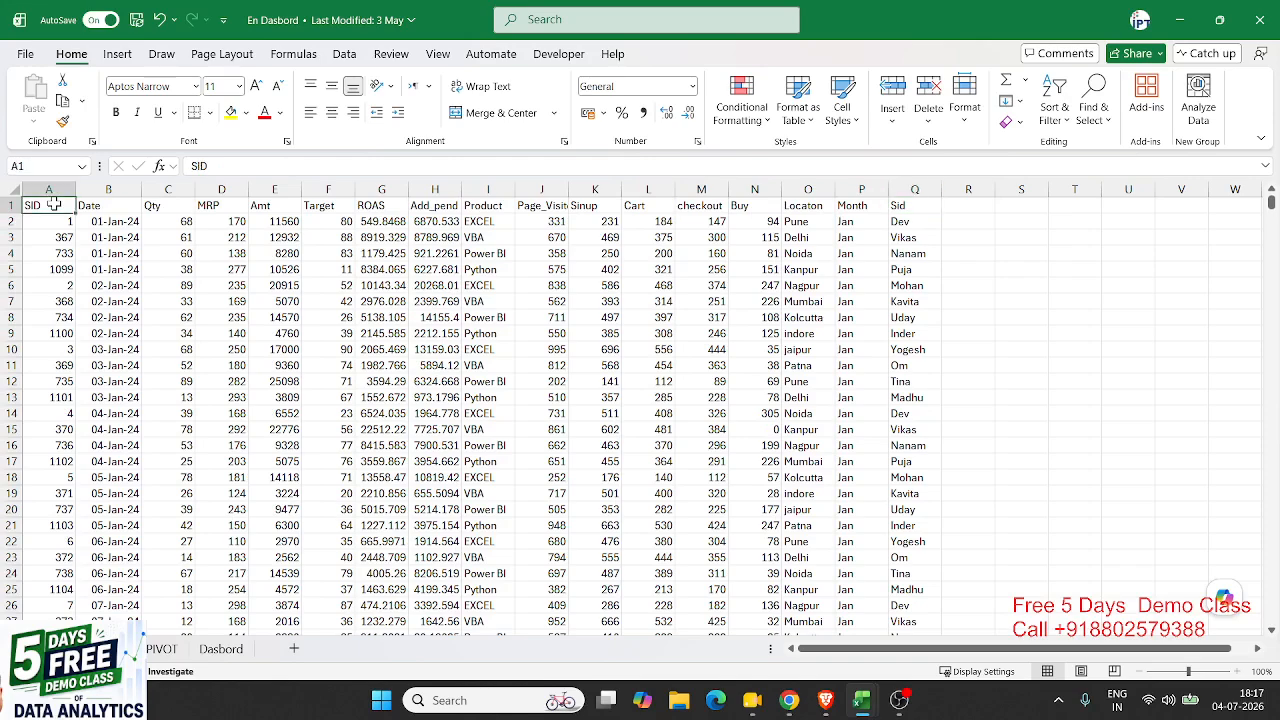
pyautogui.hotkey('ctrl', 'Down')
pyautogui.hotkey('ctrl', 'Right')
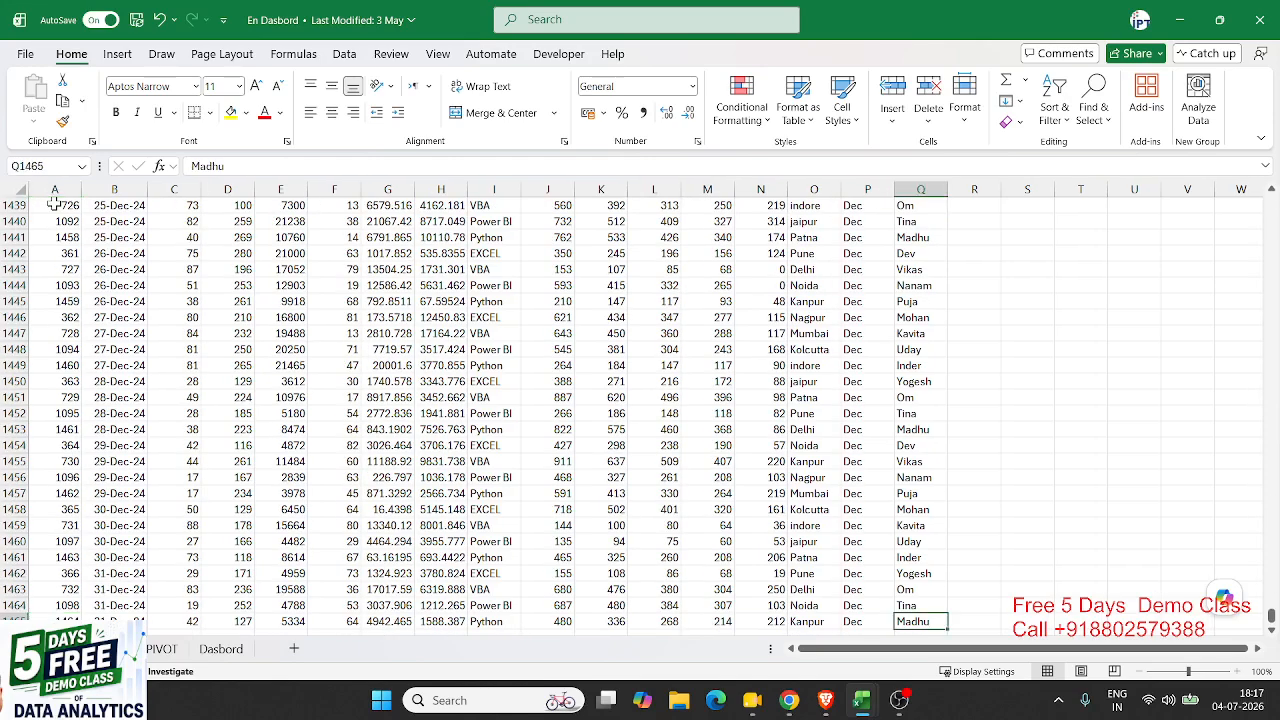
pyautogui.hotkey('ctrl', 'Up')
pyautogui.hotkey('ctrl', 'Left')
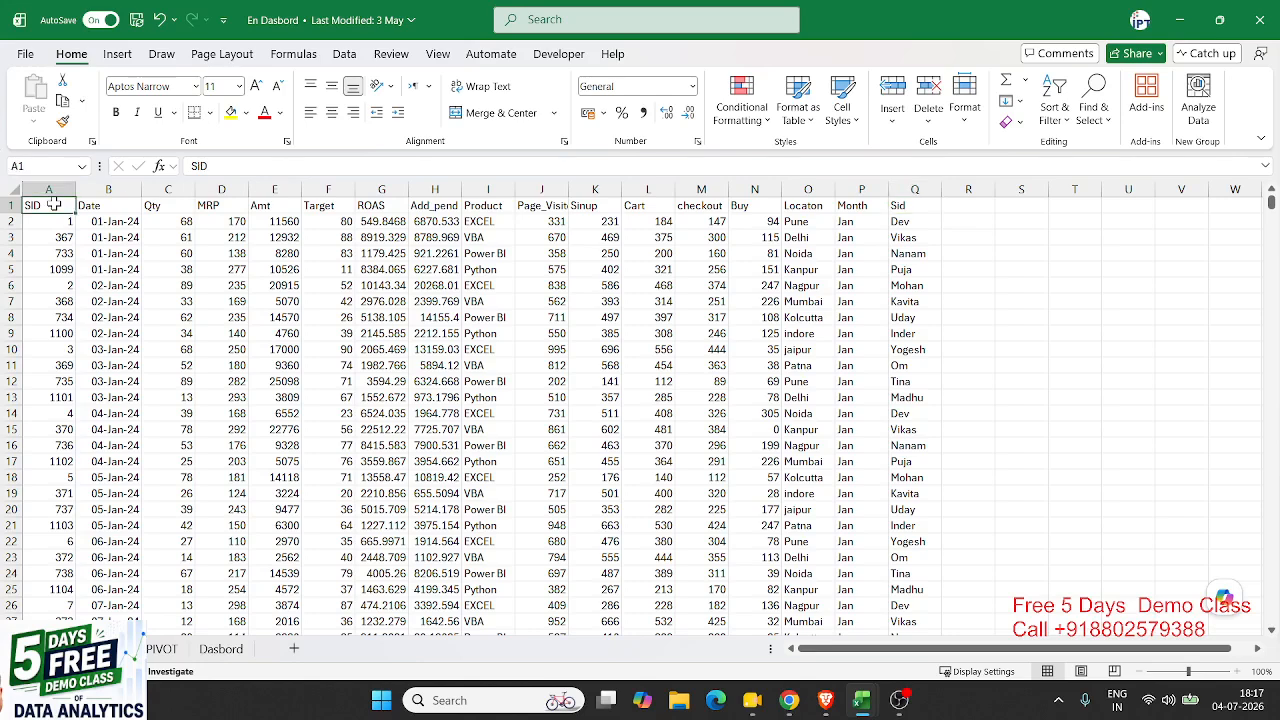
pyautogui.hotkey('ctrl', 'Down')
pyautogui.hotkey('ctrl', 'Right')
pyautogui.hotkey('ctrl', 'Up')
pyautogui.hotkey('ctrl', 'Left')
# Step: Switch to the Book1 workbook and select the whole range from A1 to the last data cell, O22
pyautogui.hotkey('alt', 'Tab')
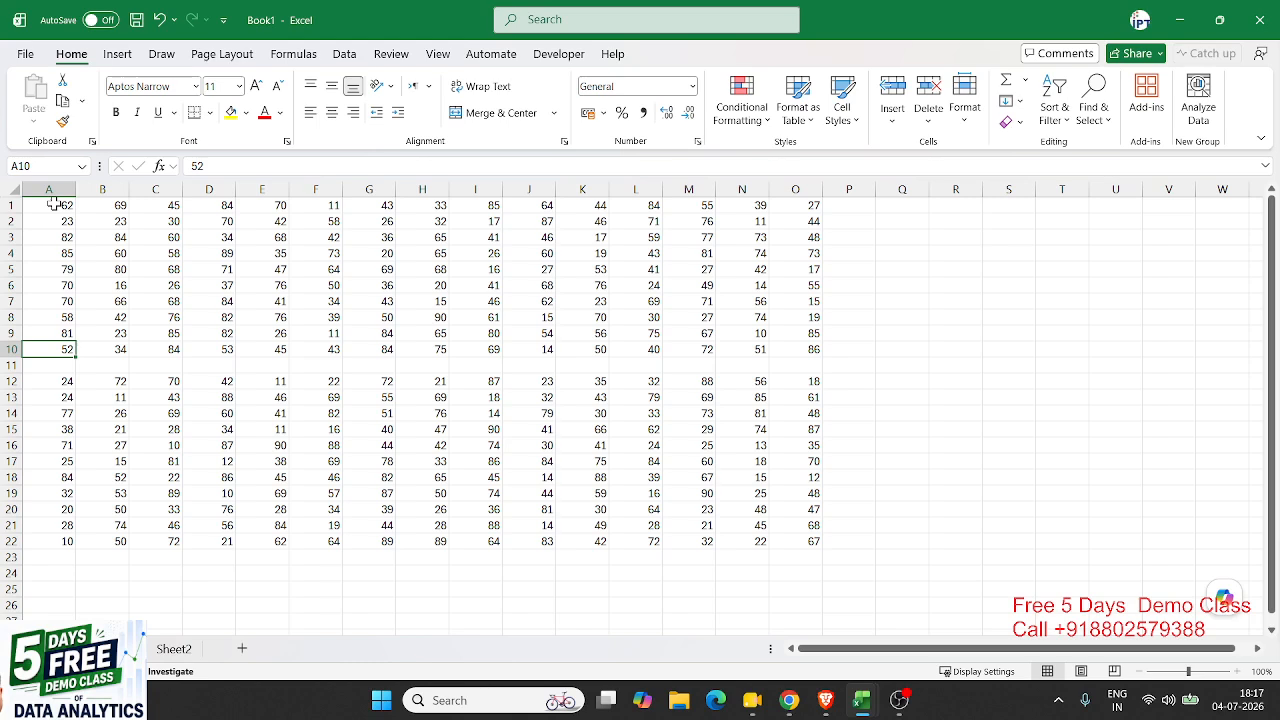
pyautogui.click(54, 204)
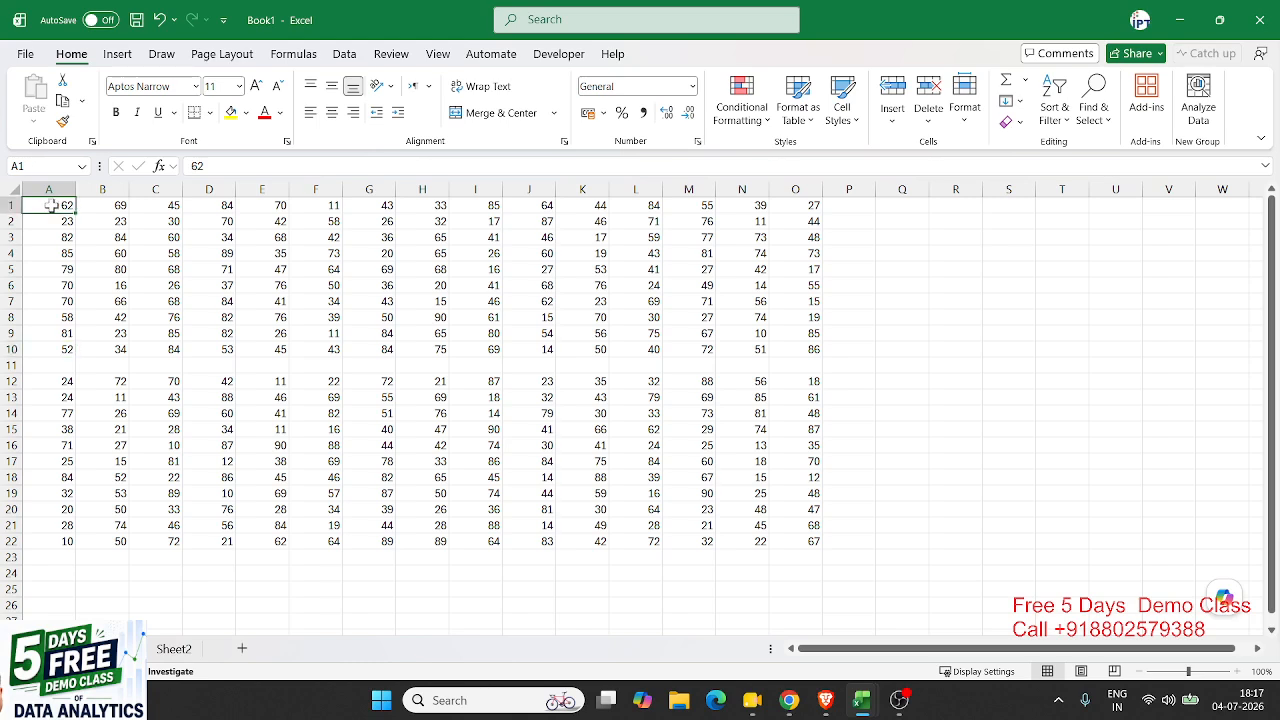
pyautogui.keyDown('shift'); pyautogui.click(813, 544); pyautogui.keyUp('shift')
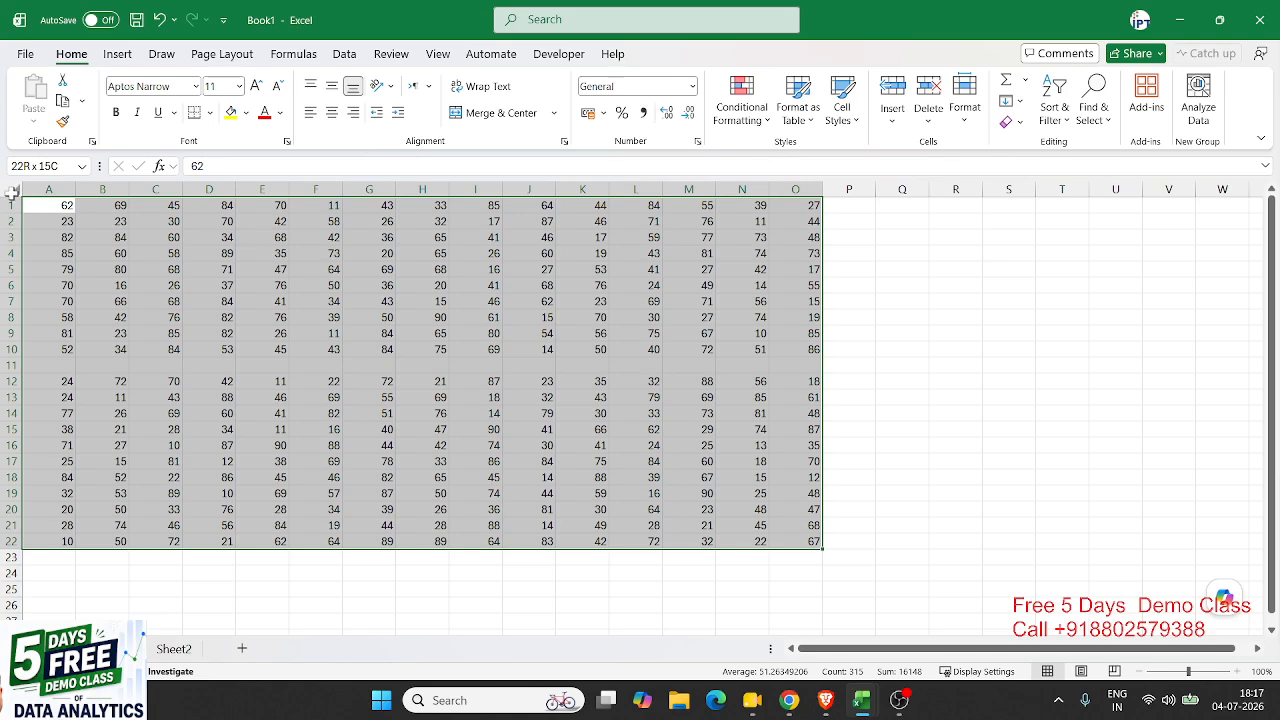
# Step: Reselect the data starting from A1 by extending to the last filled column and down past the blank row to O22
pyautogui.click(57, 206)
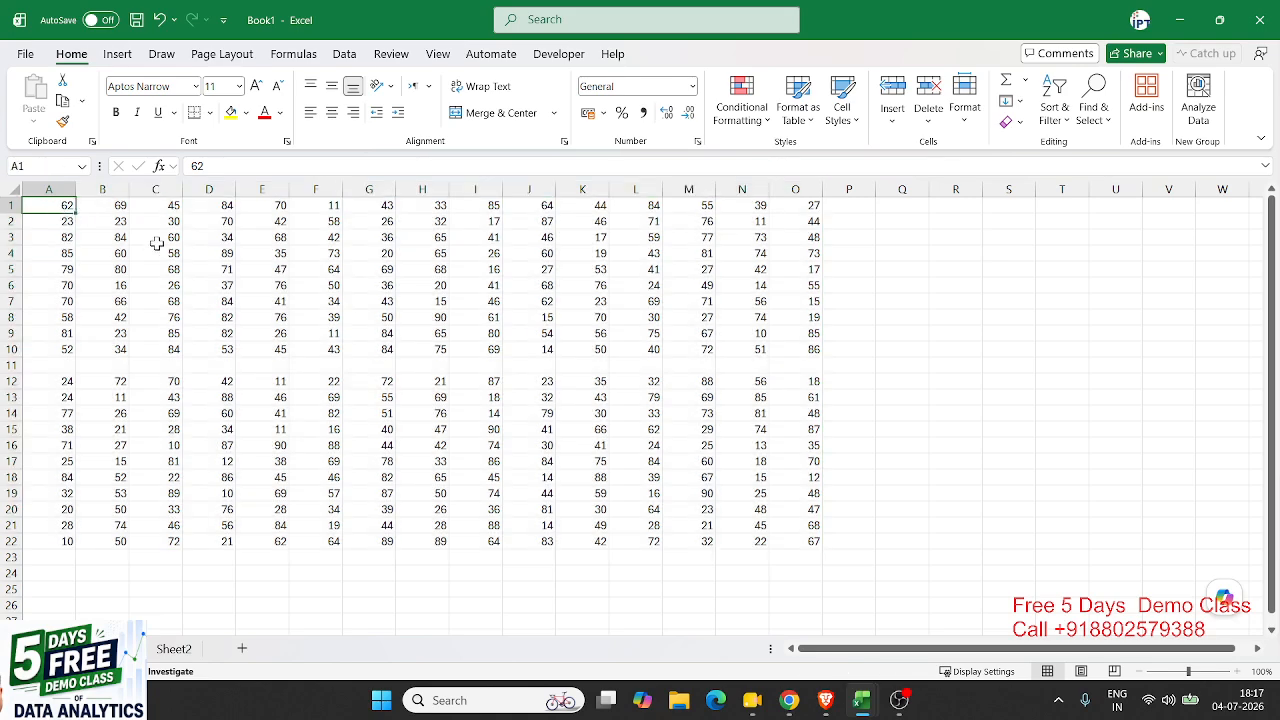
pyautogui.hotkey('ctrl', 'shift', 'Right')
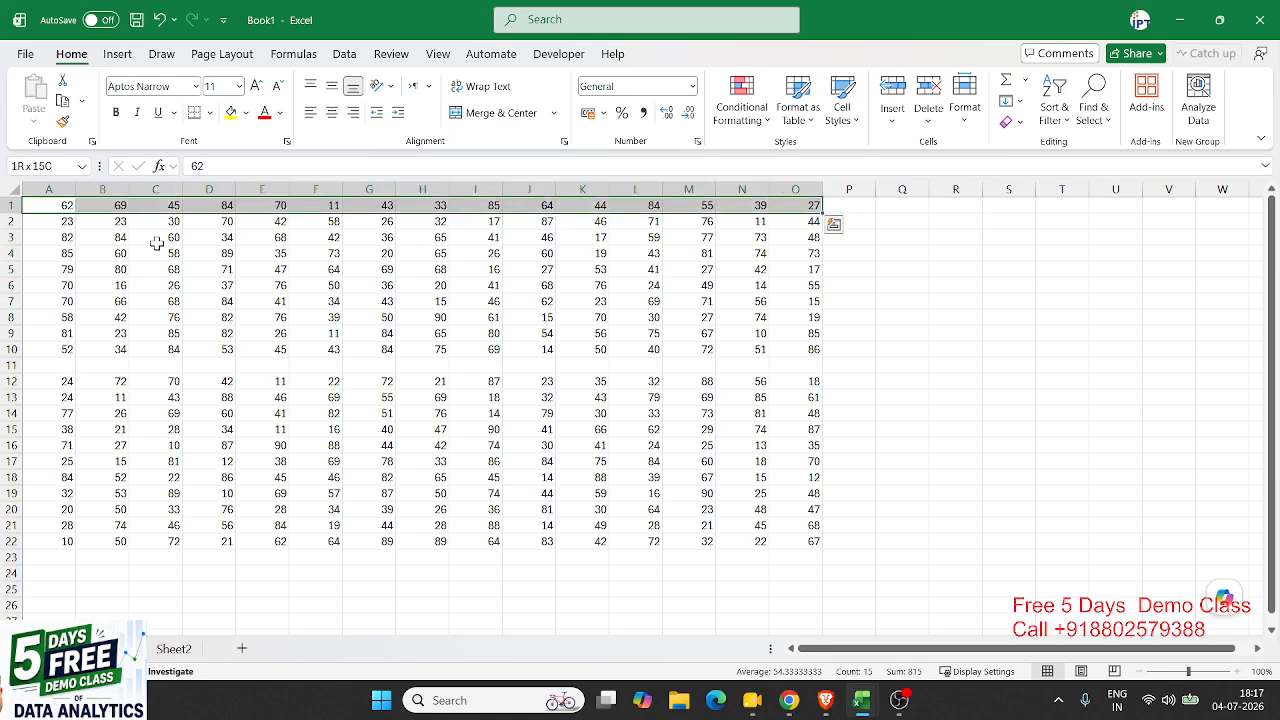
pyautogui.hotkey('ctrl', 'shift', 'Down')
pyautogui.hotkey('ctrl', 'shift', 'Down')
pyautogui.hotkey('ctrl', 'shift', 'Down')
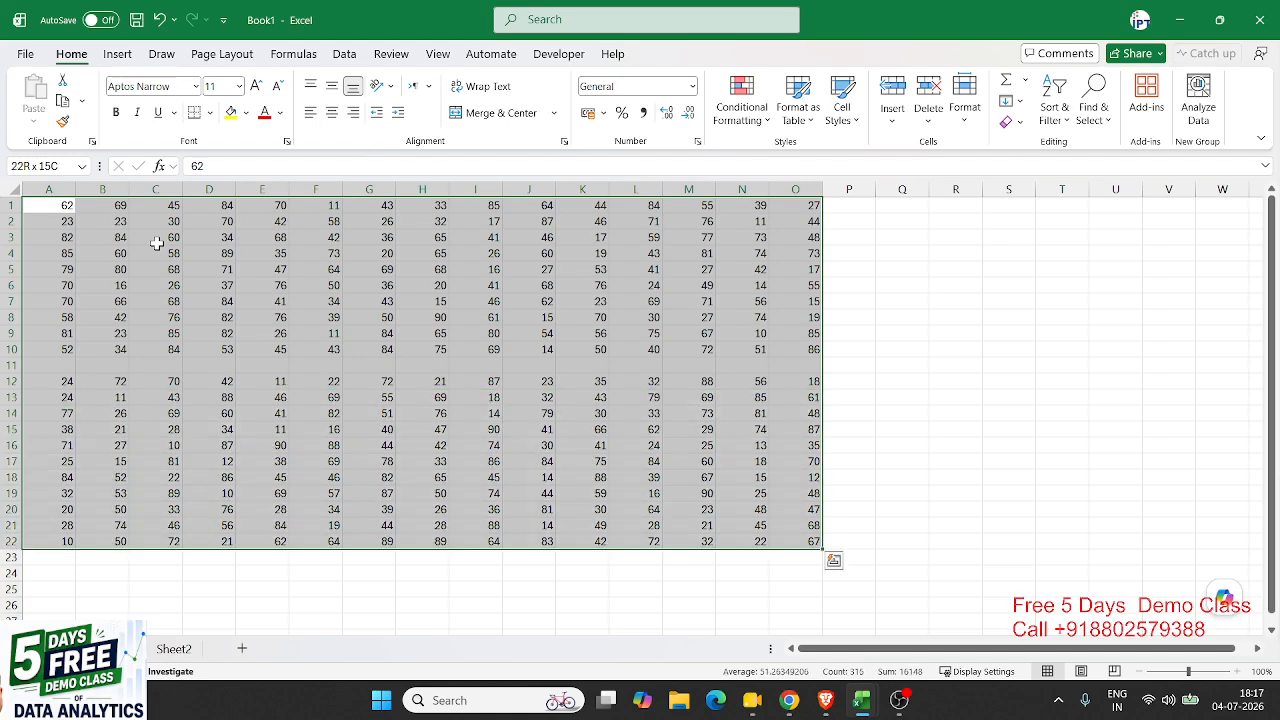
# Step: Select the whole range A1:O22 at once starting from A1, and clear the selection by going to cell I5
pyautogui.click(63, 207)
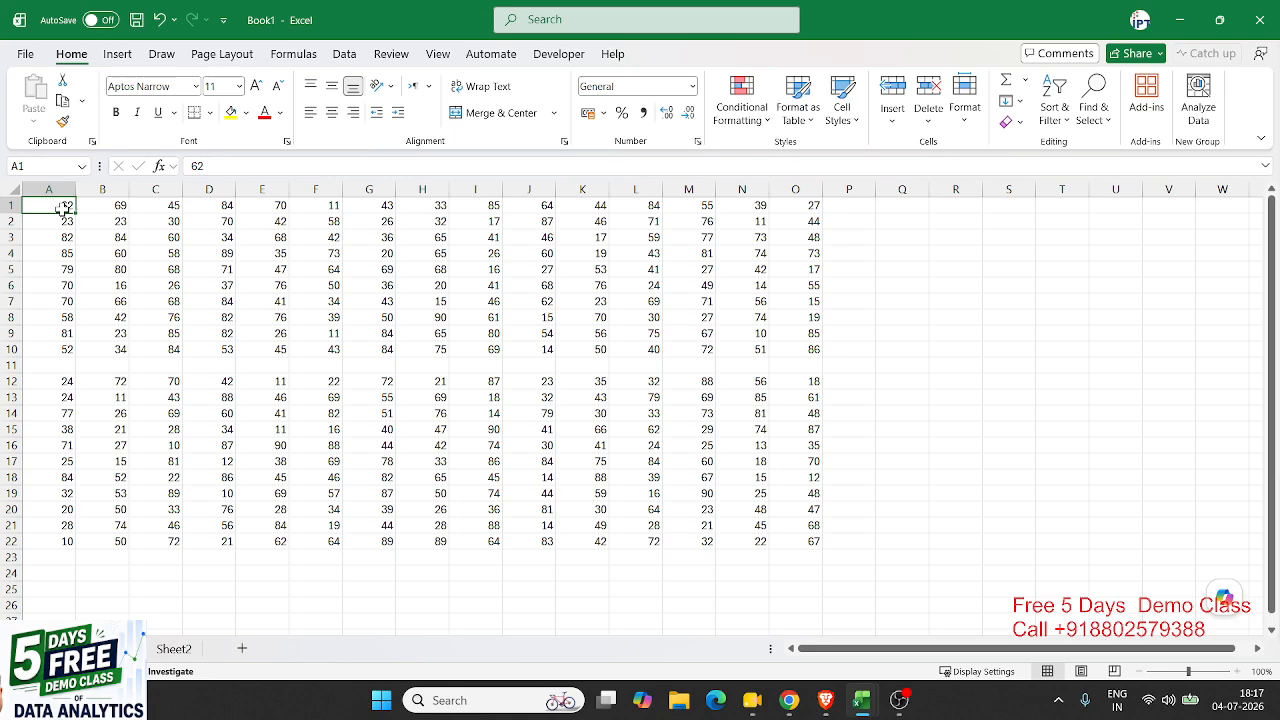
pyautogui.hotkey('ctrl', 'a')
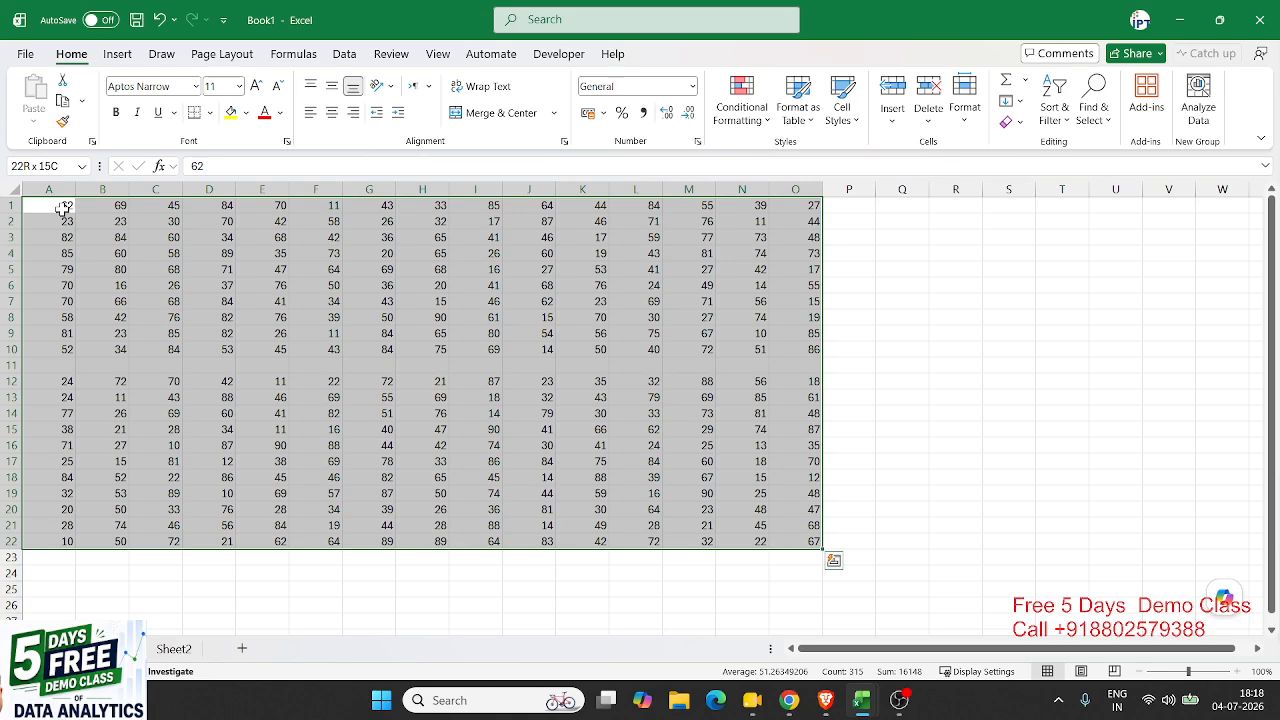
pyautogui.click(835, 321)
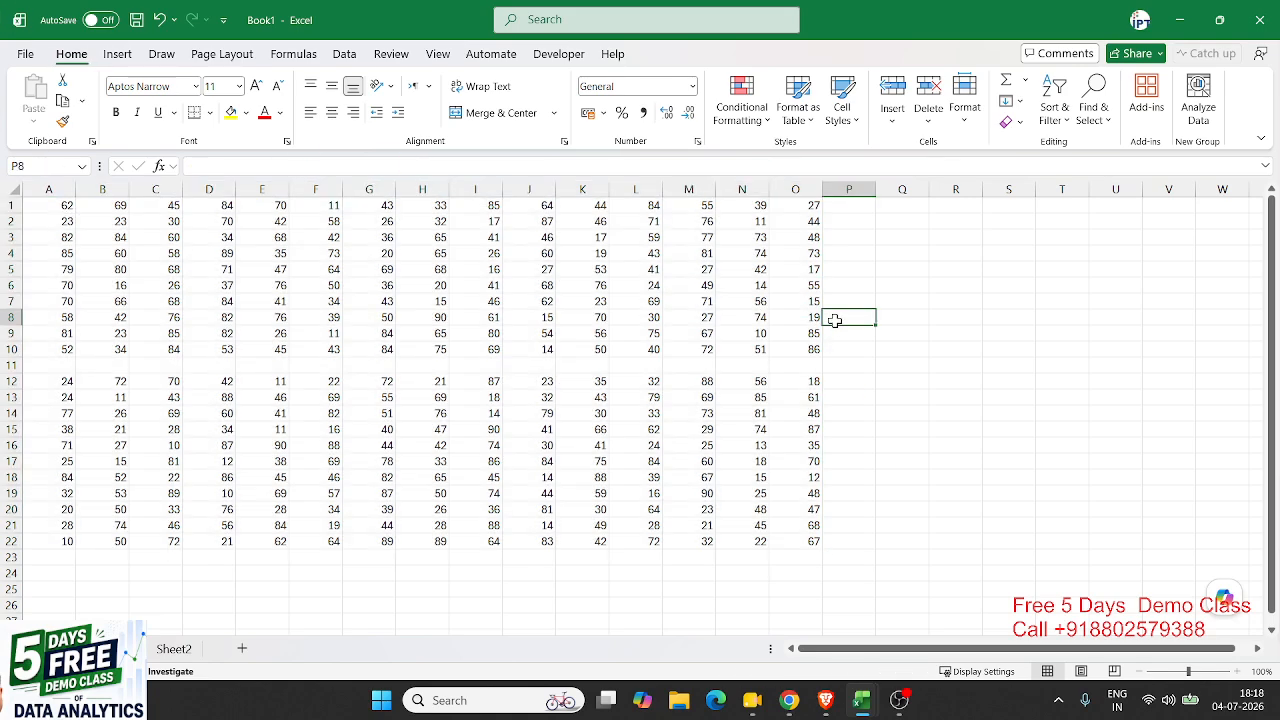
pyautogui.click(492, 270)
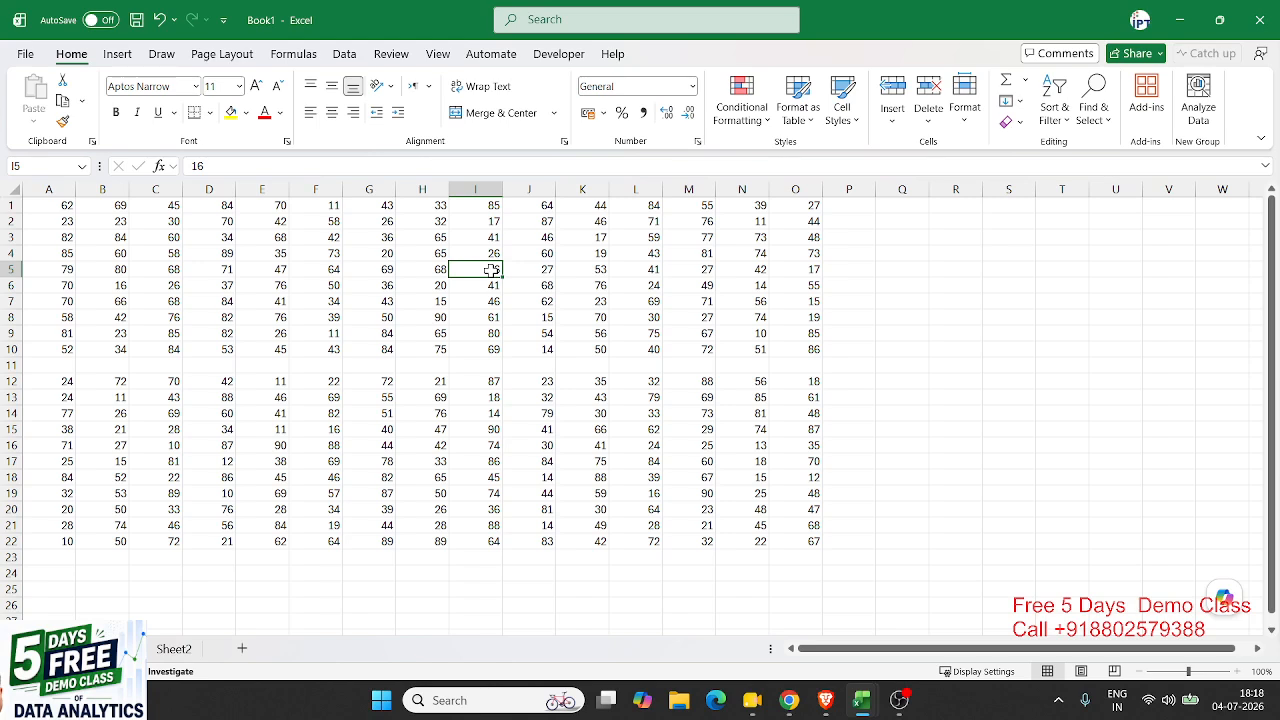
# Step: Open Help as an enlarged floating window over the sheet and search it for keyboard shortcuts
pyautogui.press('F1')
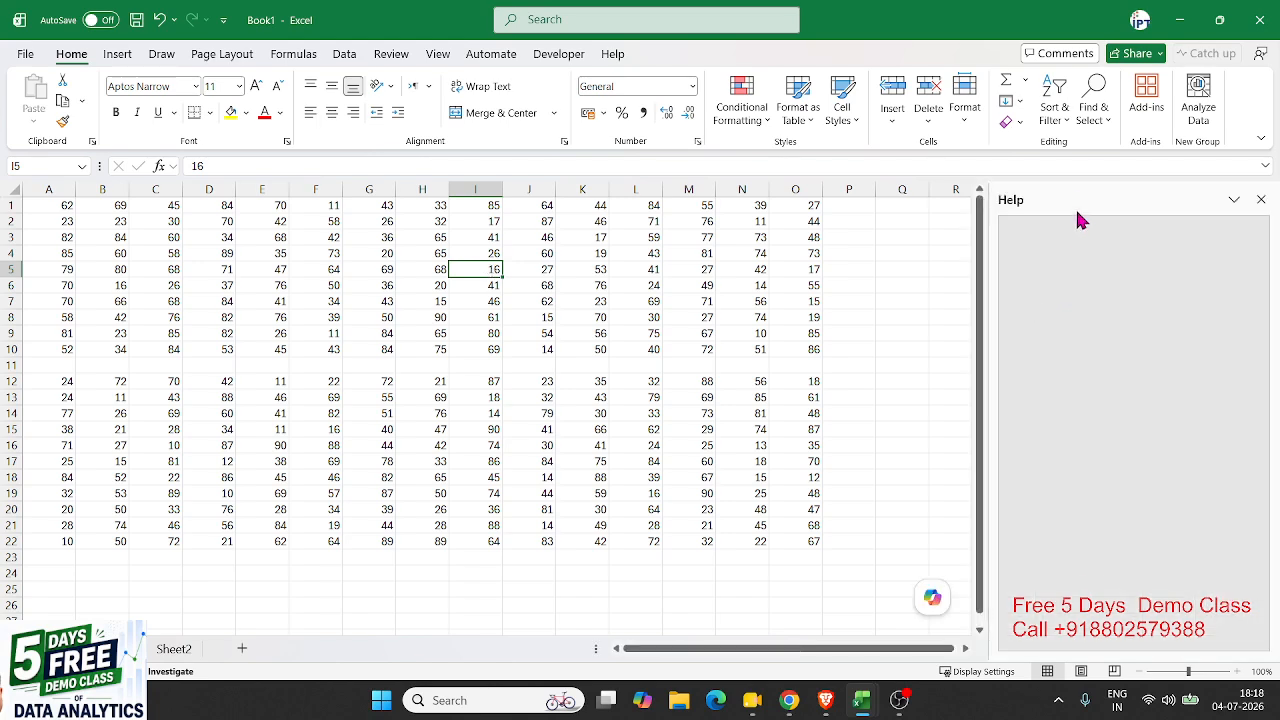
pyautogui.moveTo(1037, 200); pyautogui.dragTo(466, 68)
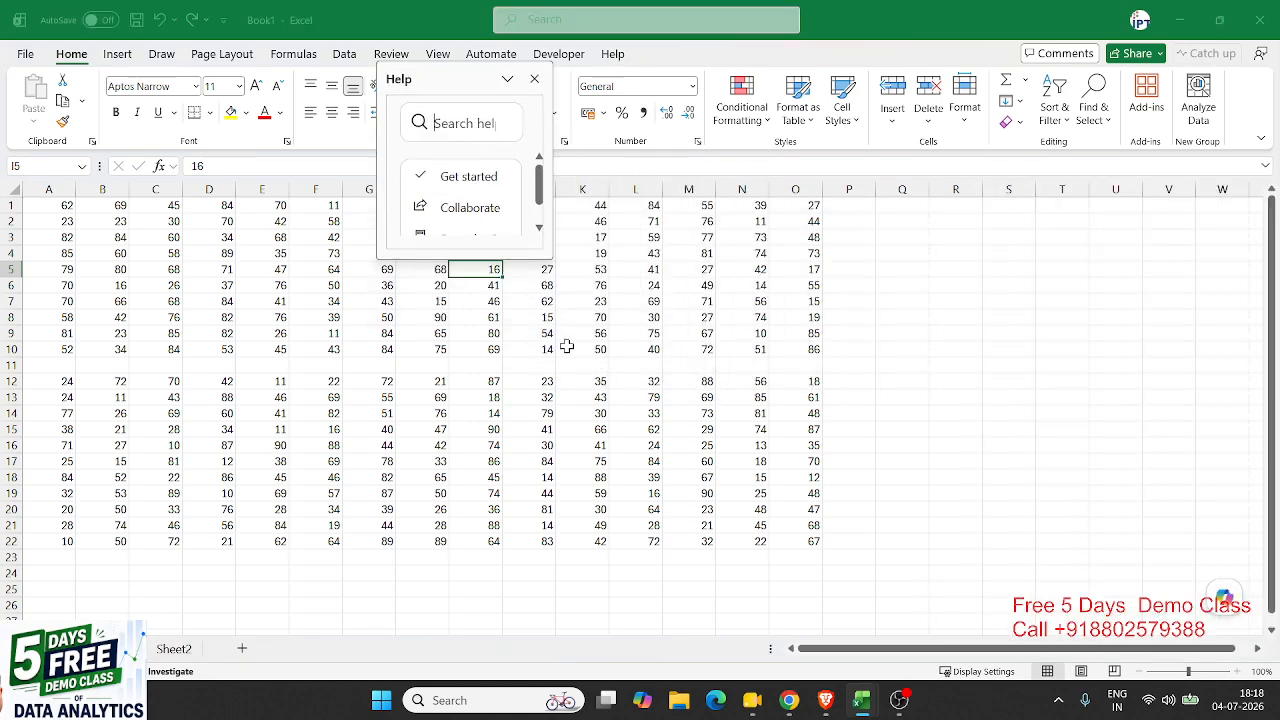
pyautogui.moveTo(543, 258); pyautogui.dragTo(1001, 605)
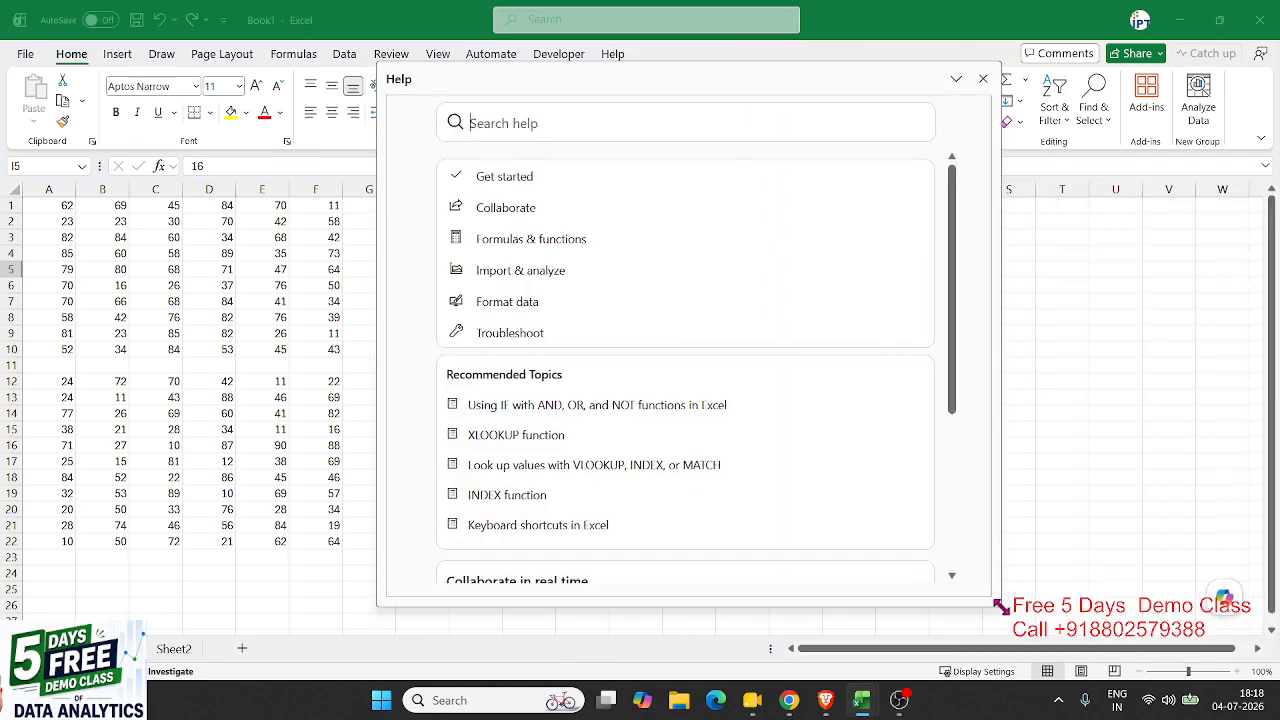
pyautogui.click(519, 125)
pyautogui.write('shortc')
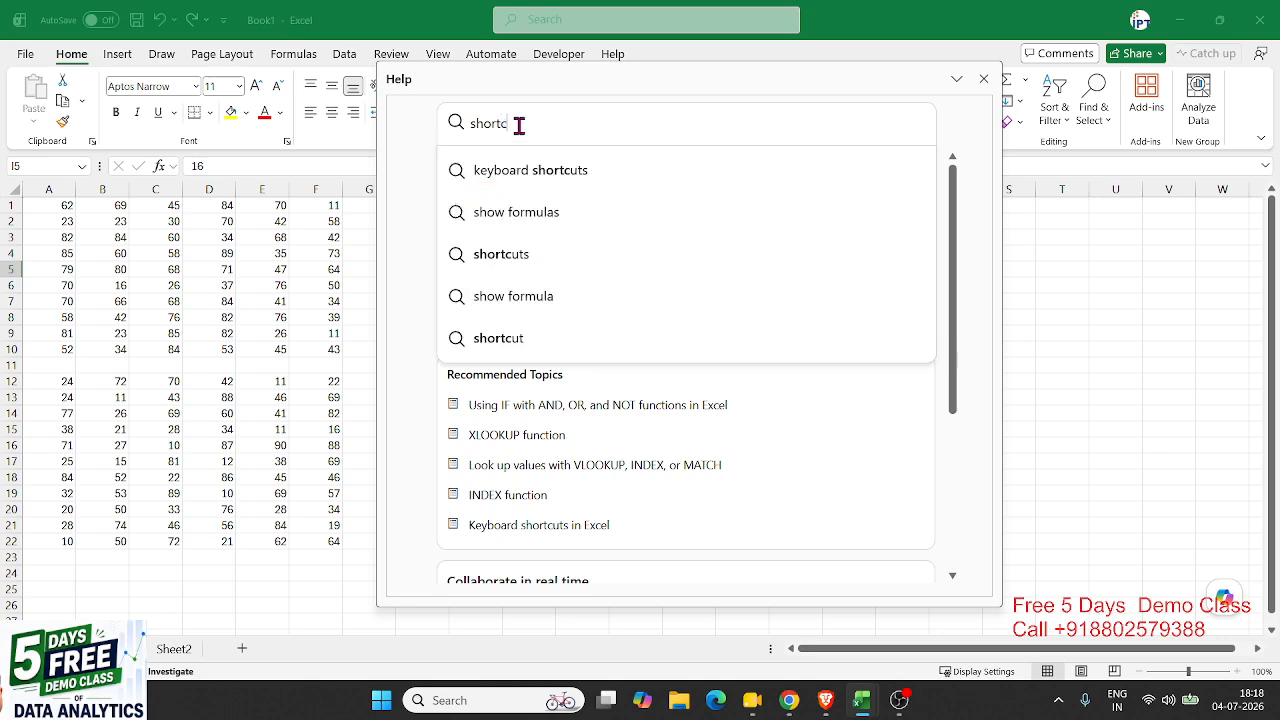
pyautogui.write('uts')
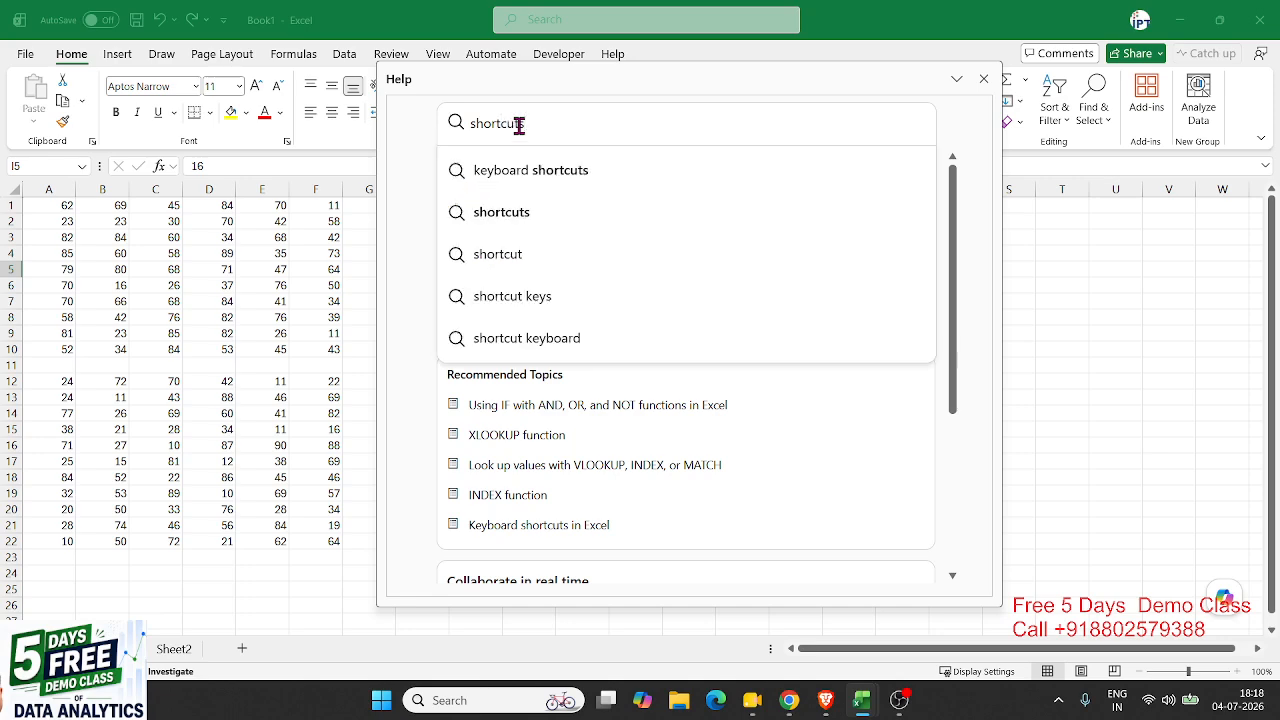
pyautogui.click(513, 183)
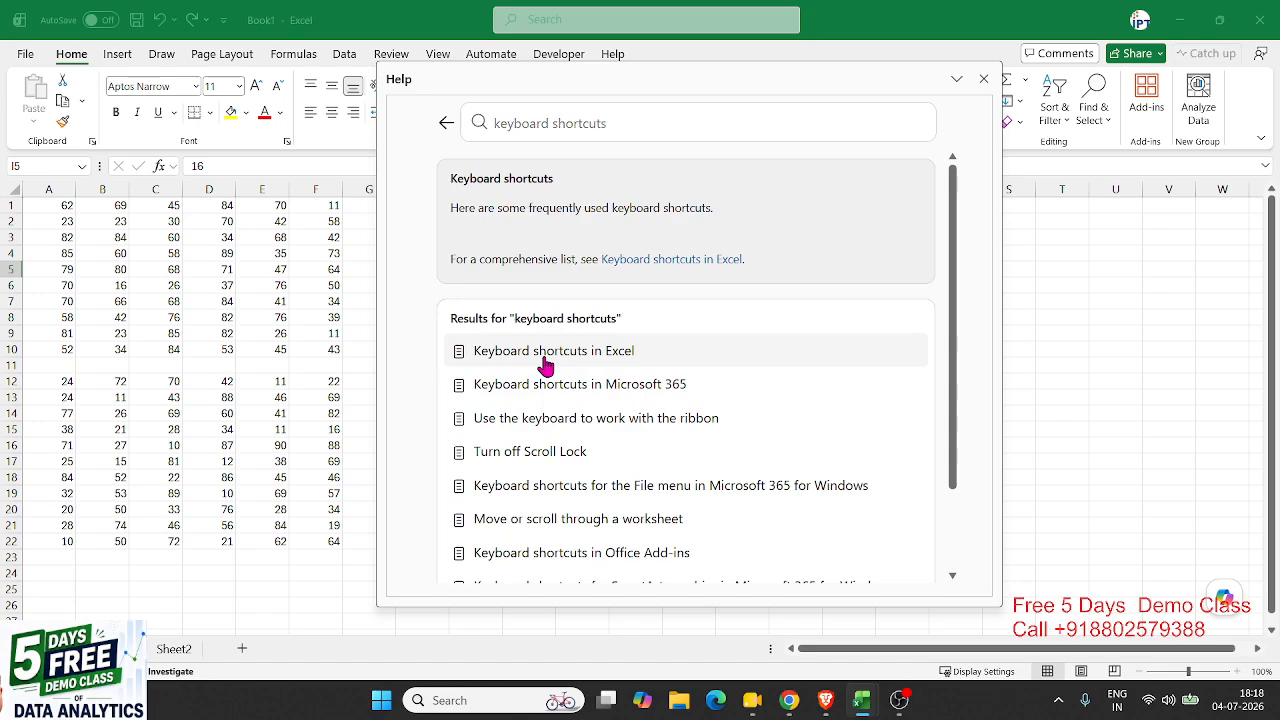
# Step: Open the Keyboard shortcuts in Excel article, examine its tables of ribbon, navigation, formatting, formula and other keys, and close Help
pyautogui.click(545, 366)
pyautogui.scroll(-10, 818, 362)
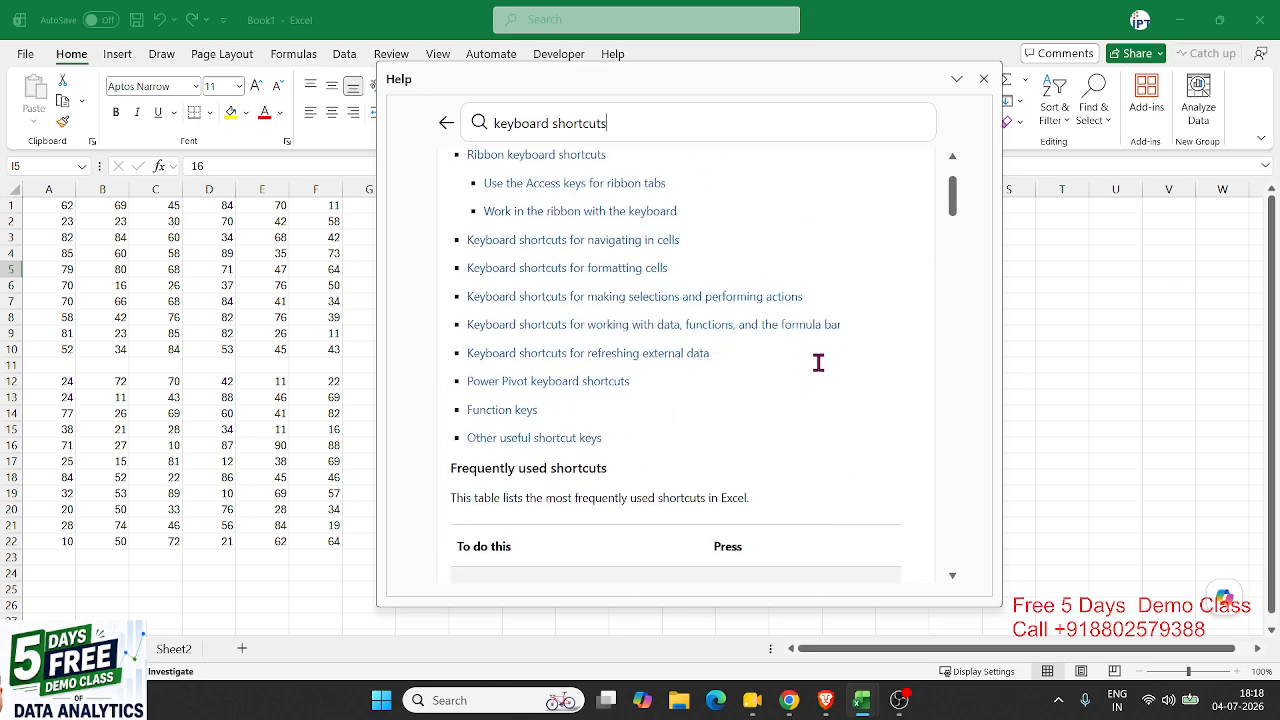
pyautogui.scroll(3, 525, 208)
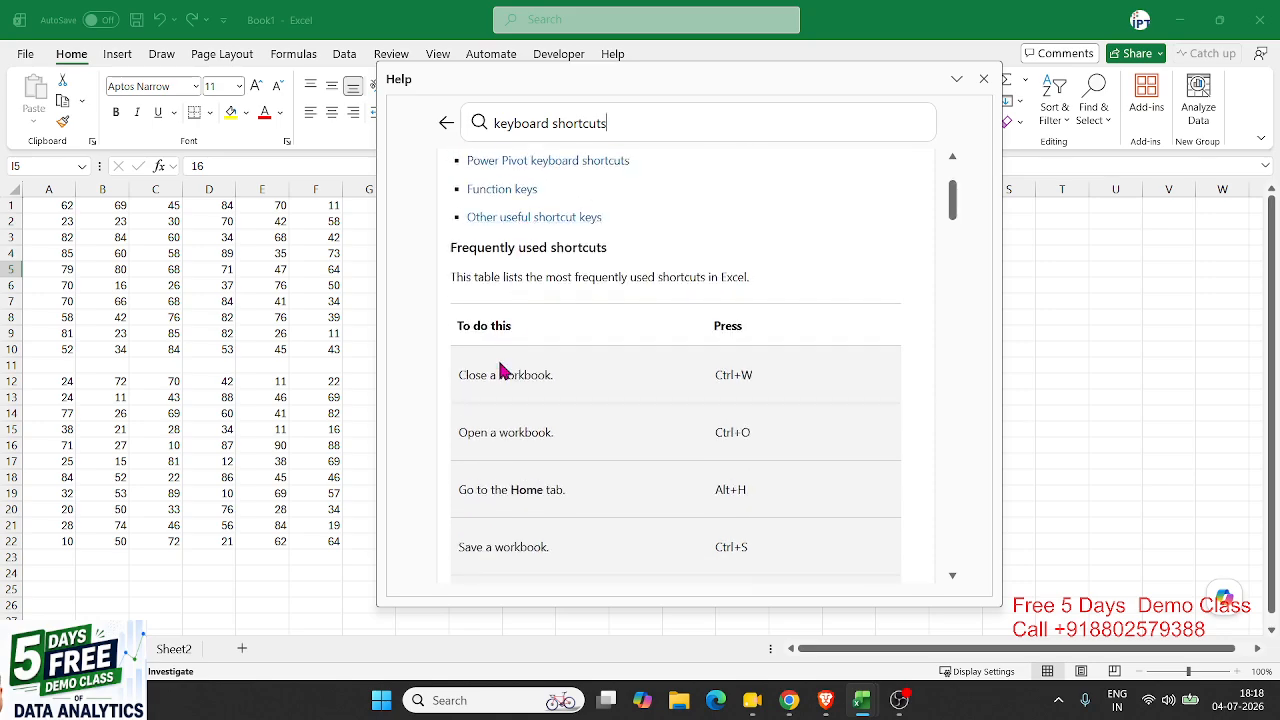
pyautogui.doubleClick(500, 373)
pyautogui.scroll(-12, 510, 374)
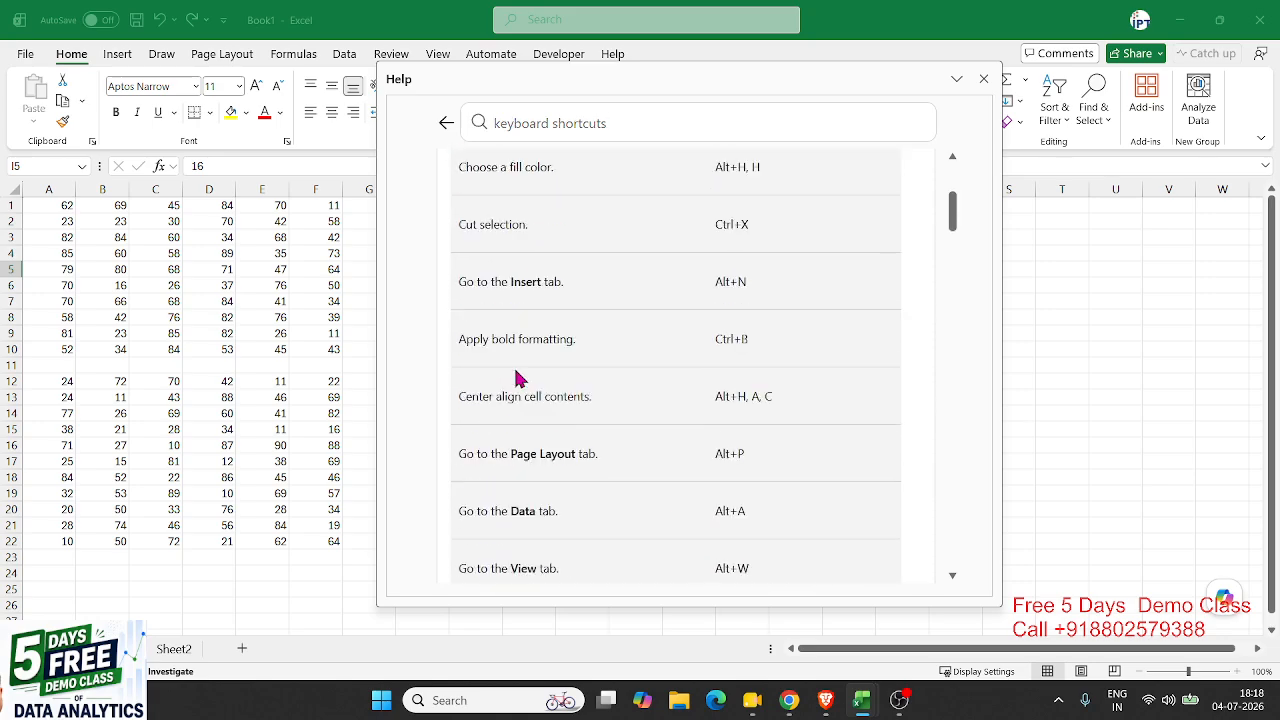
pyautogui.scroll(-15, 517, 377)
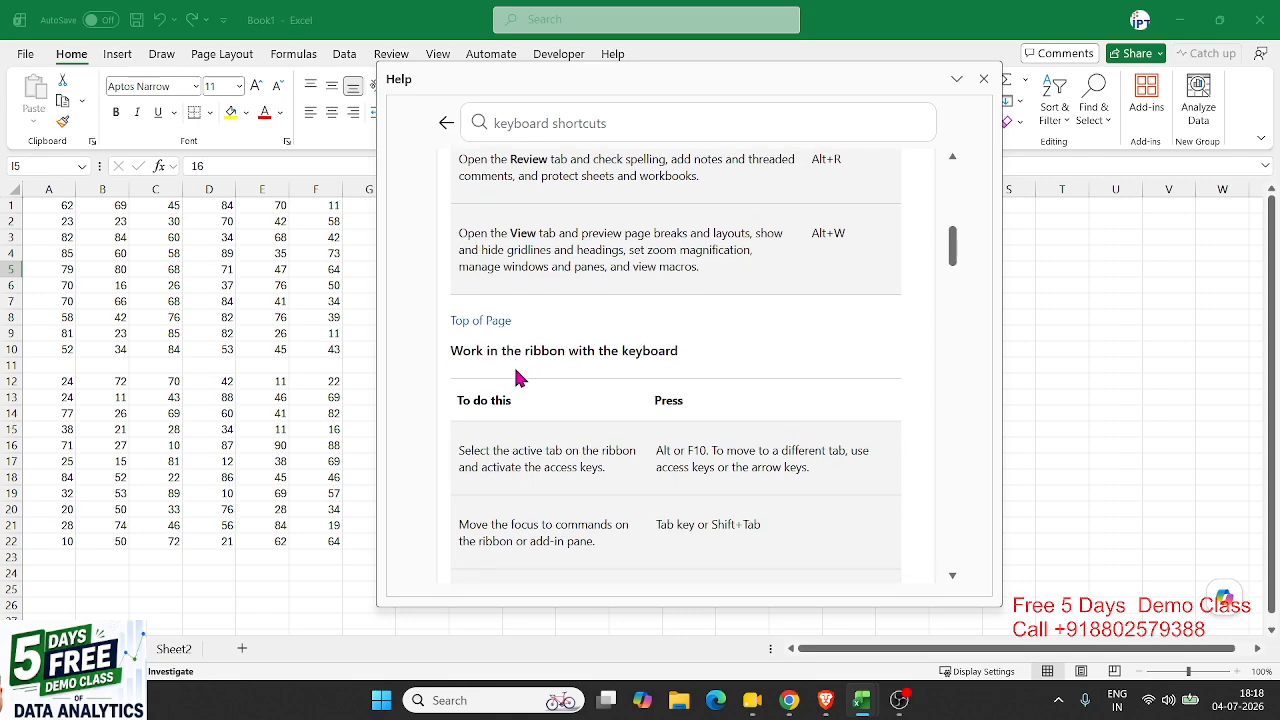
pyautogui.scroll(-15, 517, 377)
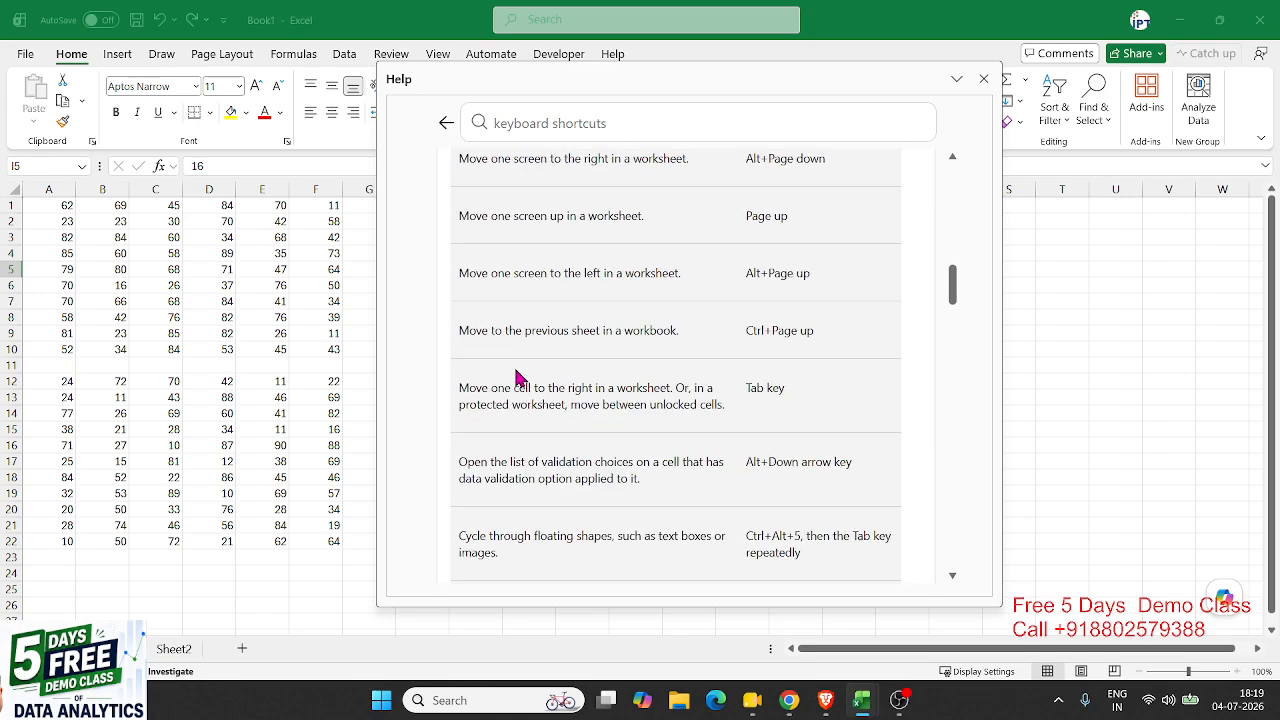
pyautogui.scroll(-3, 517, 377)
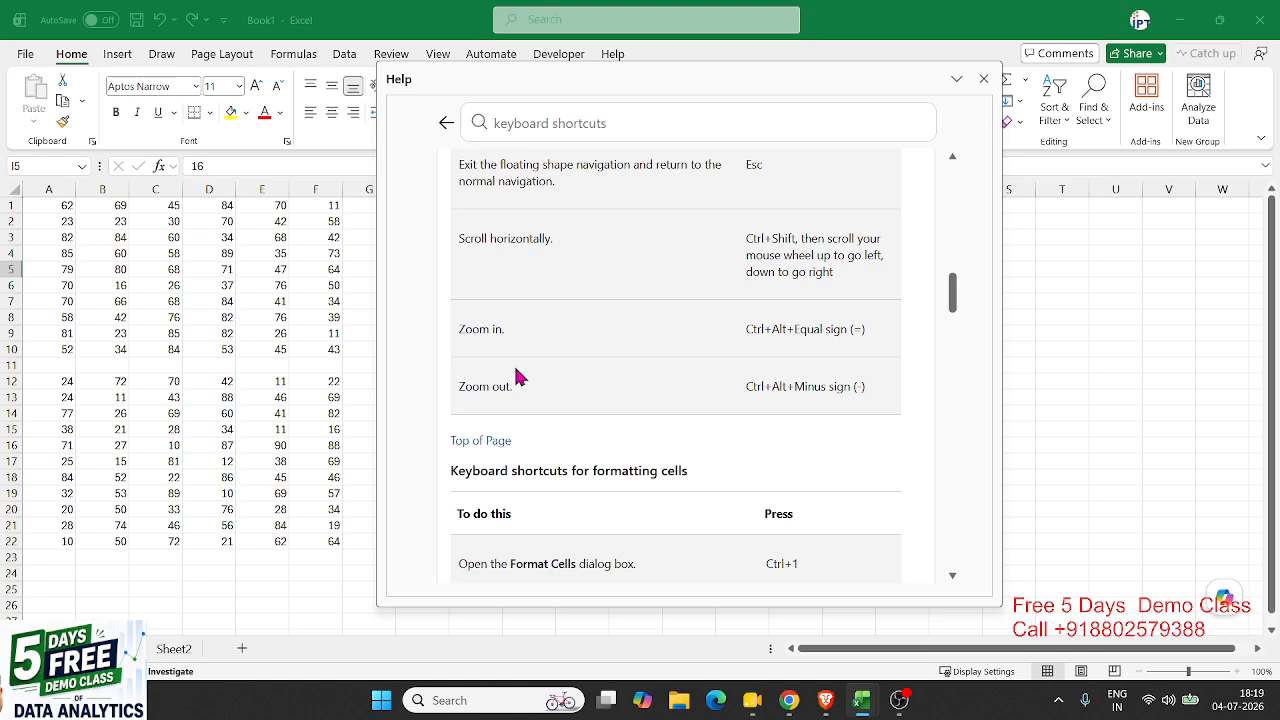
pyautogui.scroll(-1, 529, 377)
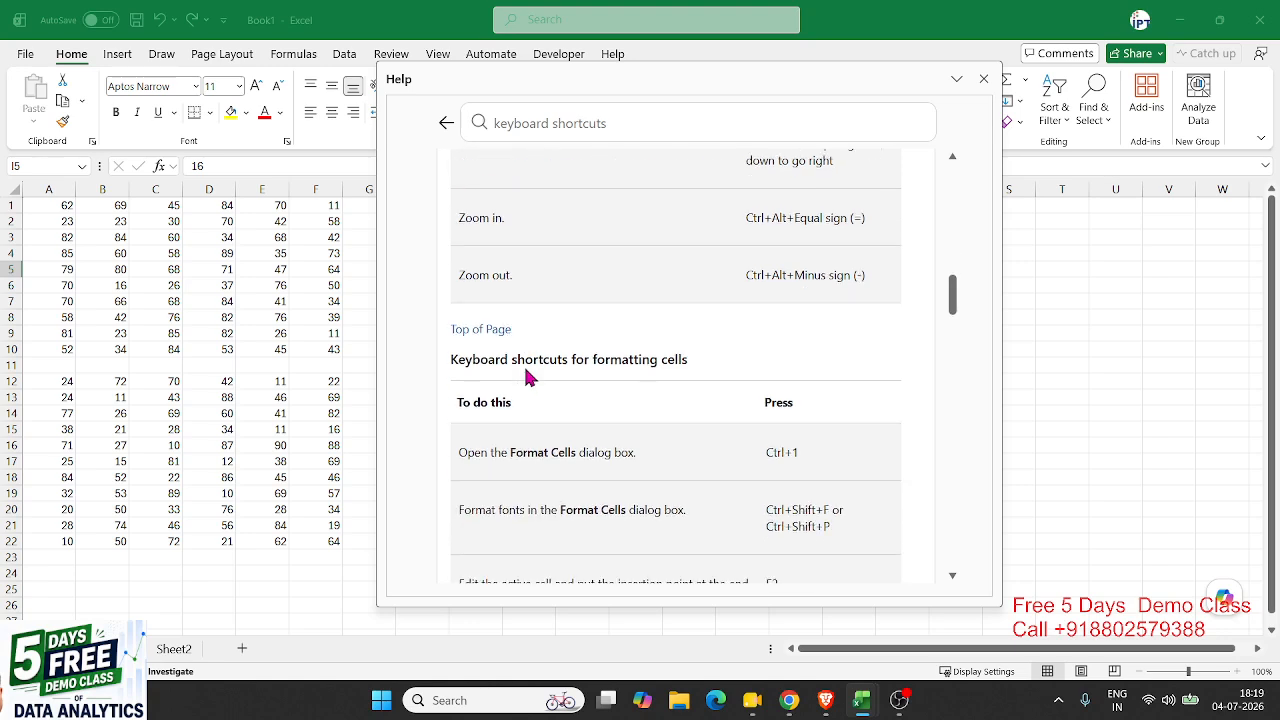
pyautogui.scroll(-3, 529, 377)
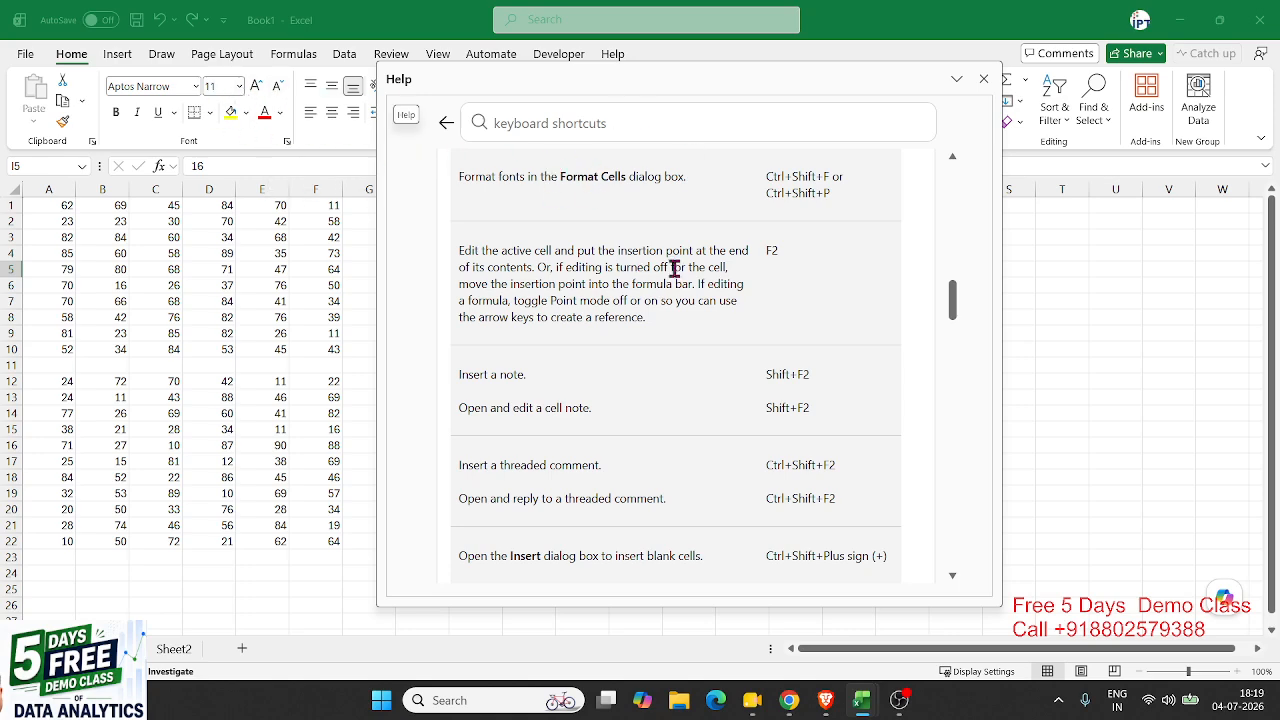
pyautogui.scroll(-5, 677, 275)
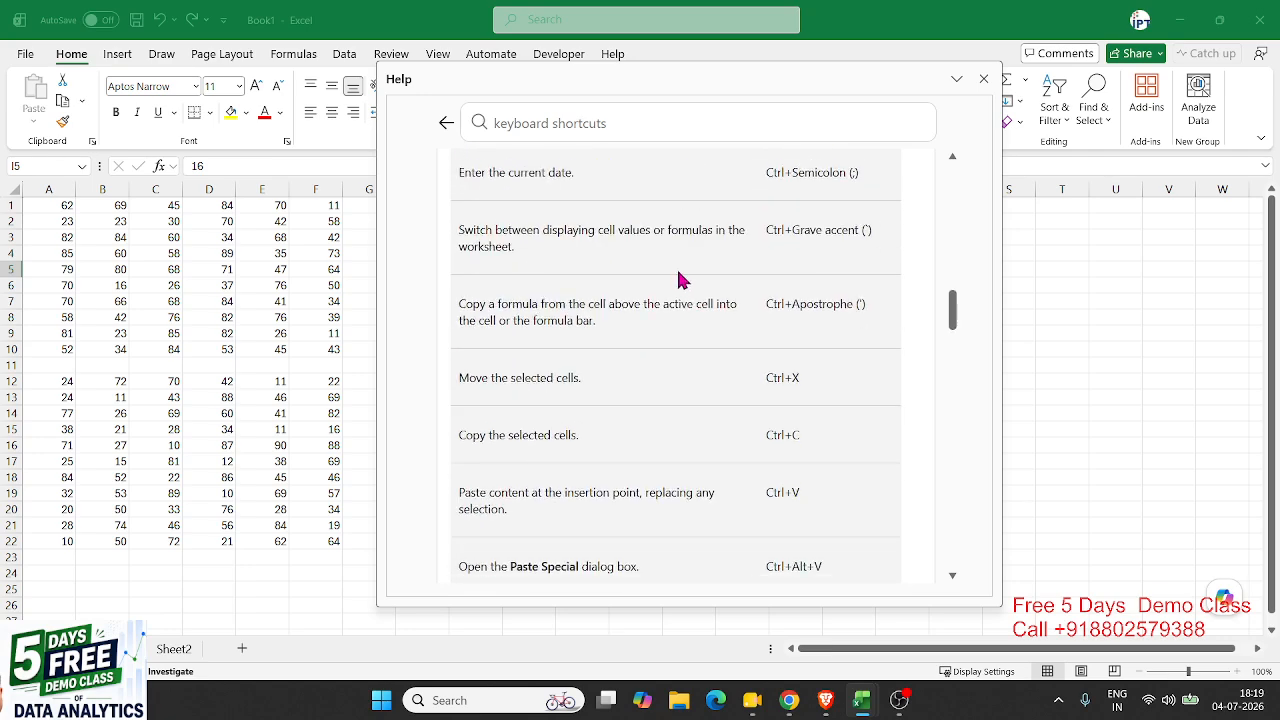
pyautogui.scroll(-8, 683, 310)
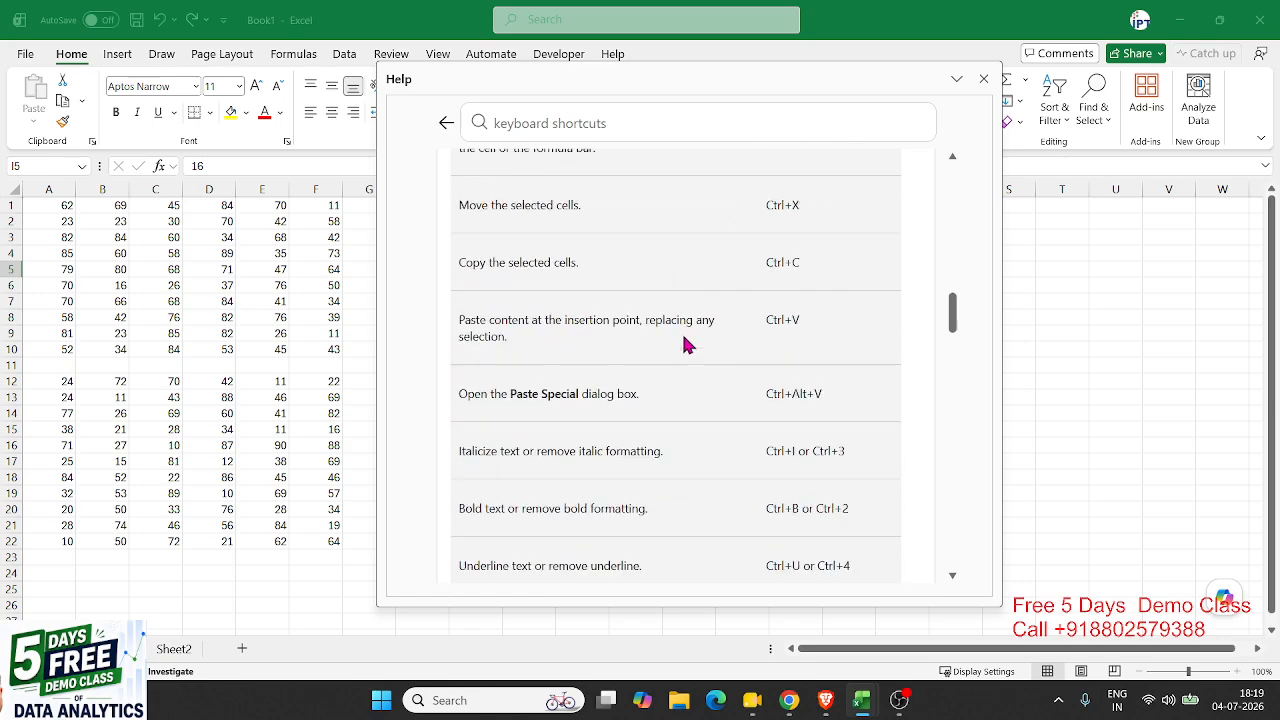
pyautogui.scroll(-20, 560, 276)
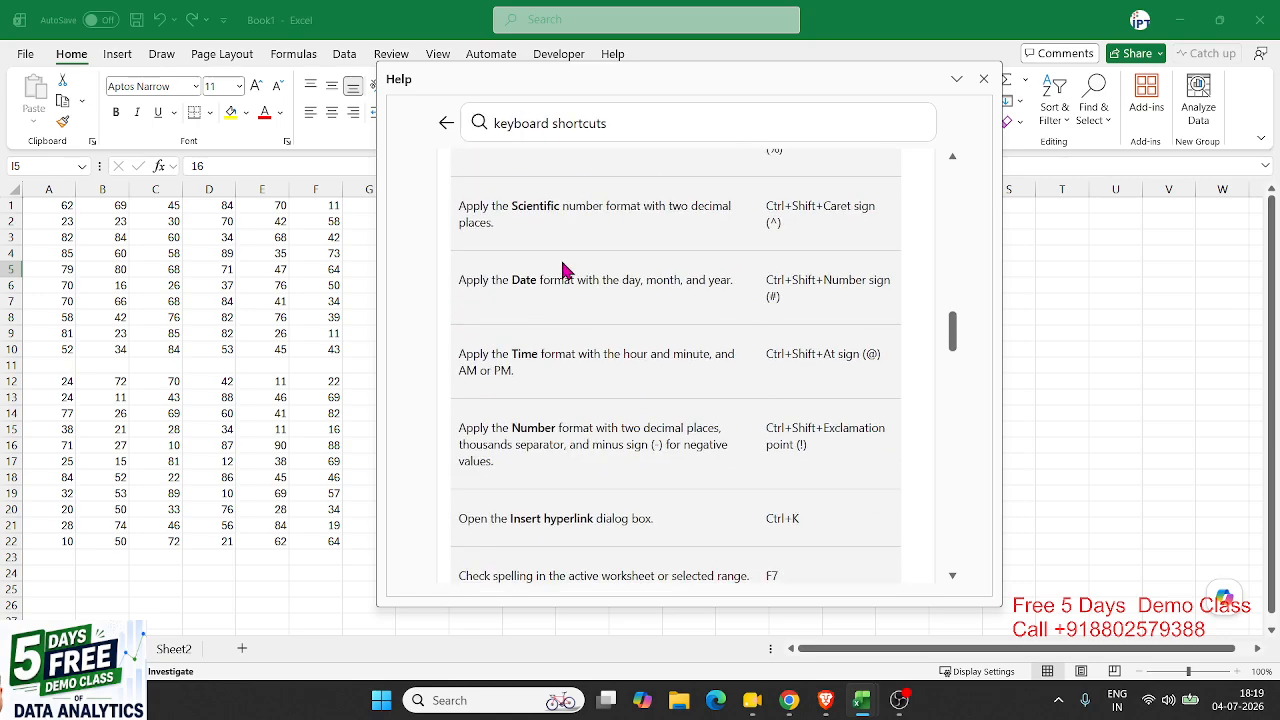
pyautogui.scroll(-20, 563, 276)
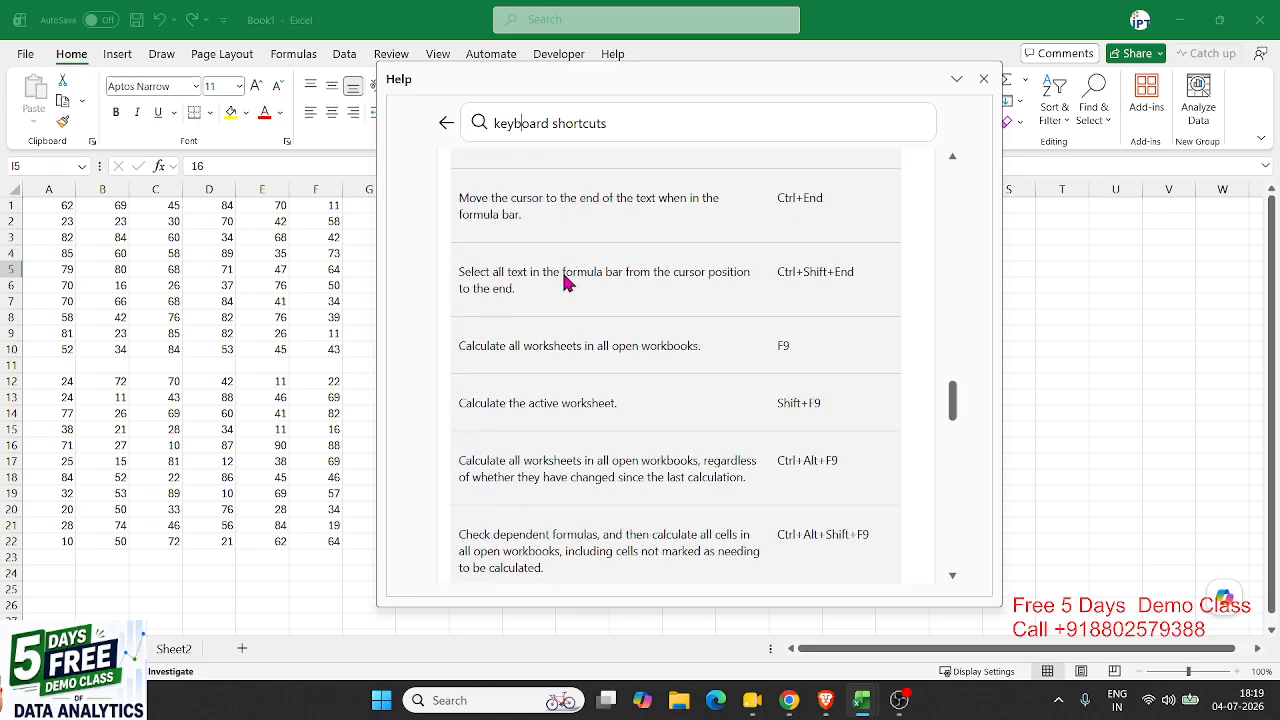
pyautogui.scroll(-20, 563, 282)
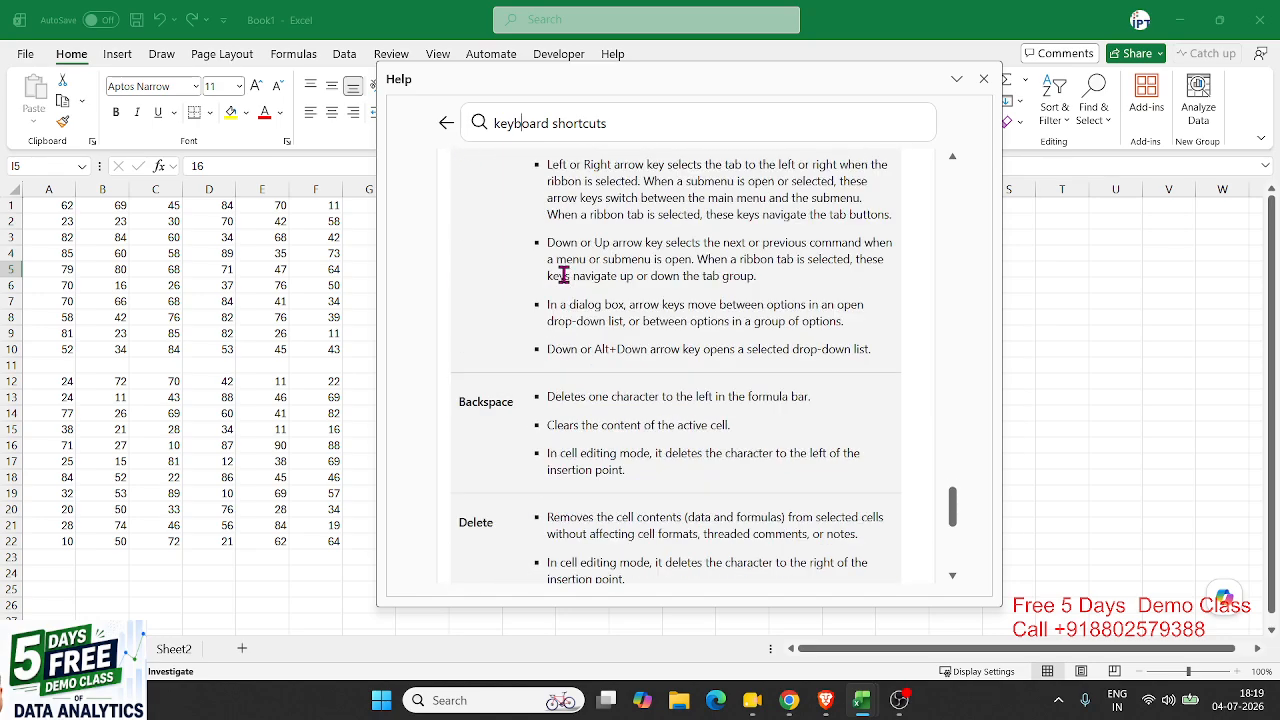
pyautogui.click(983, 80)
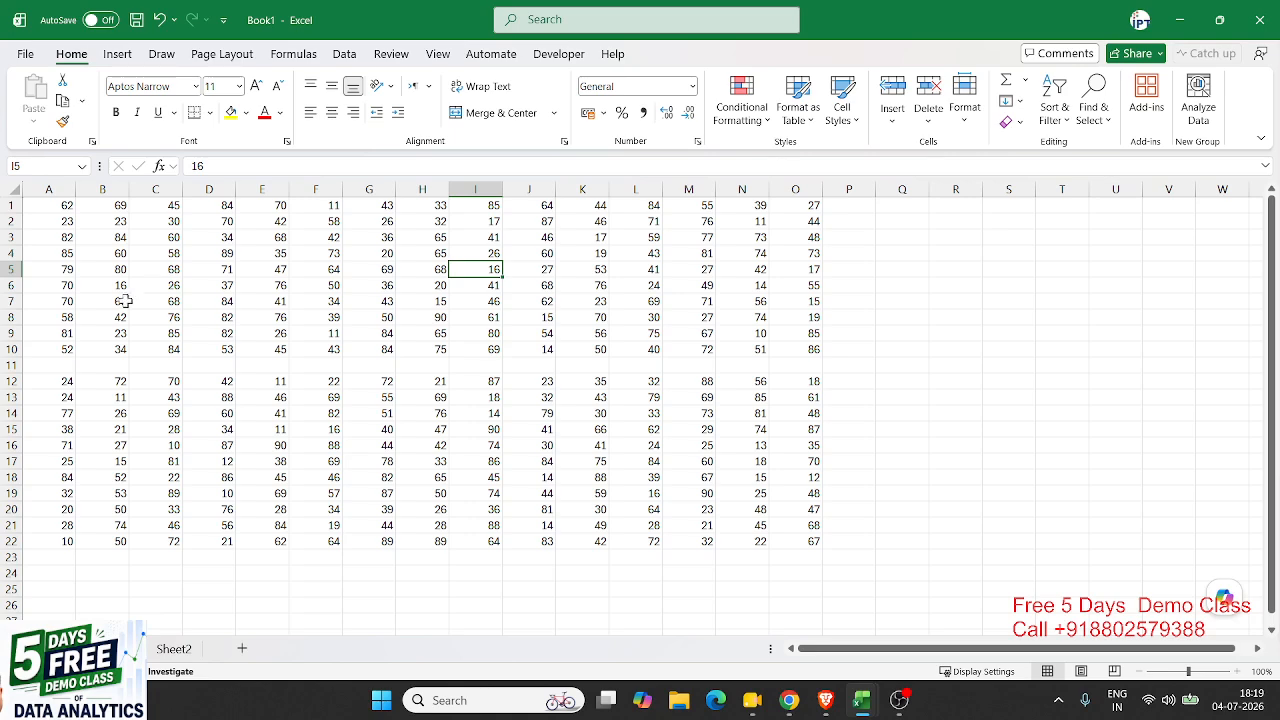
# Step: Delete the blank row 11 that separates the two data blocks
pyautogui.click(6, 366)
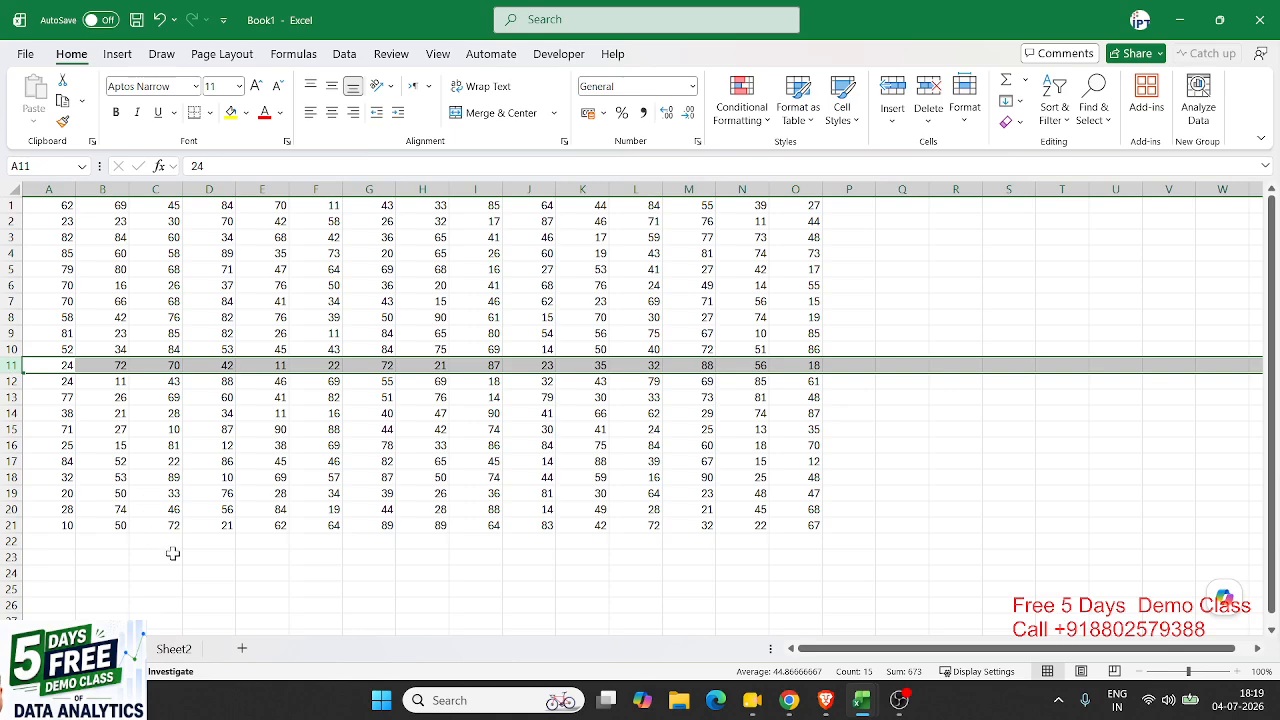
# Step: Add a new worksheet to Book1 and select the range D4:K17 on it
pyautogui.click(241, 648)
pyautogui.moveTo(197, 260); pyautogui.dragTo(556, 464)
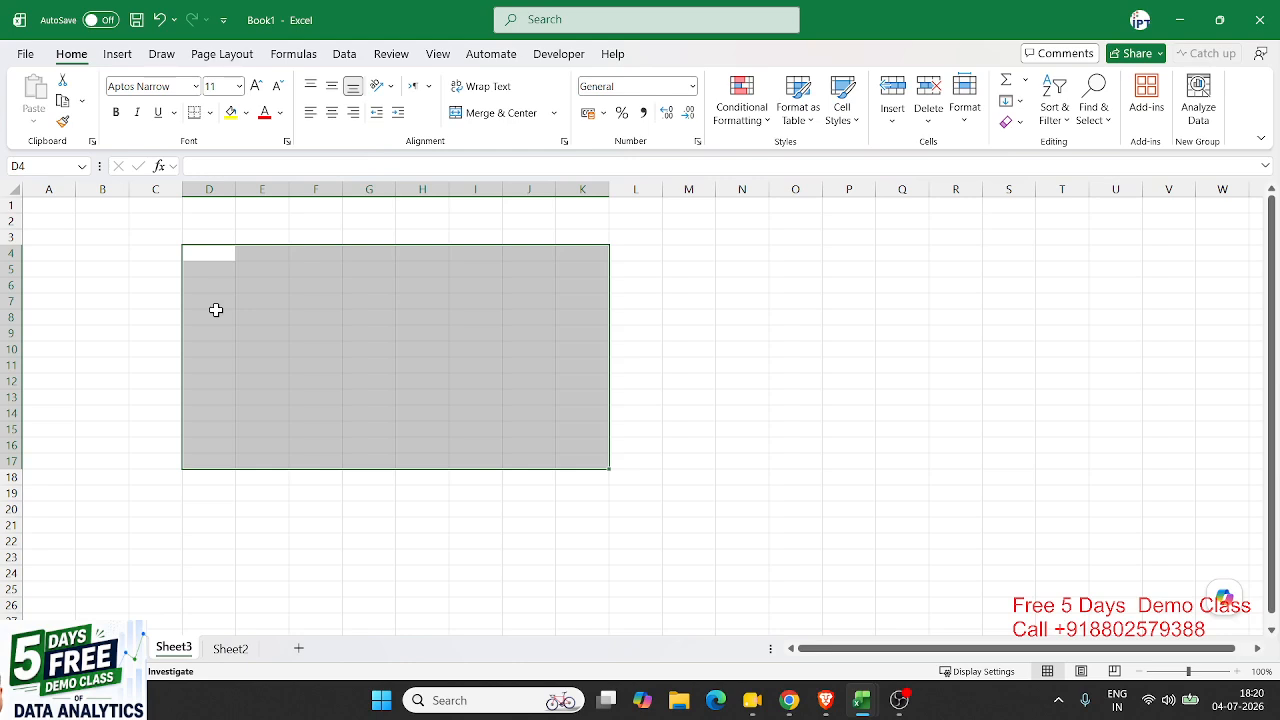
# Step: Display the Home ribbon's shortcut key tips
pyautogui.press('alt')
pyautogui.press('h')
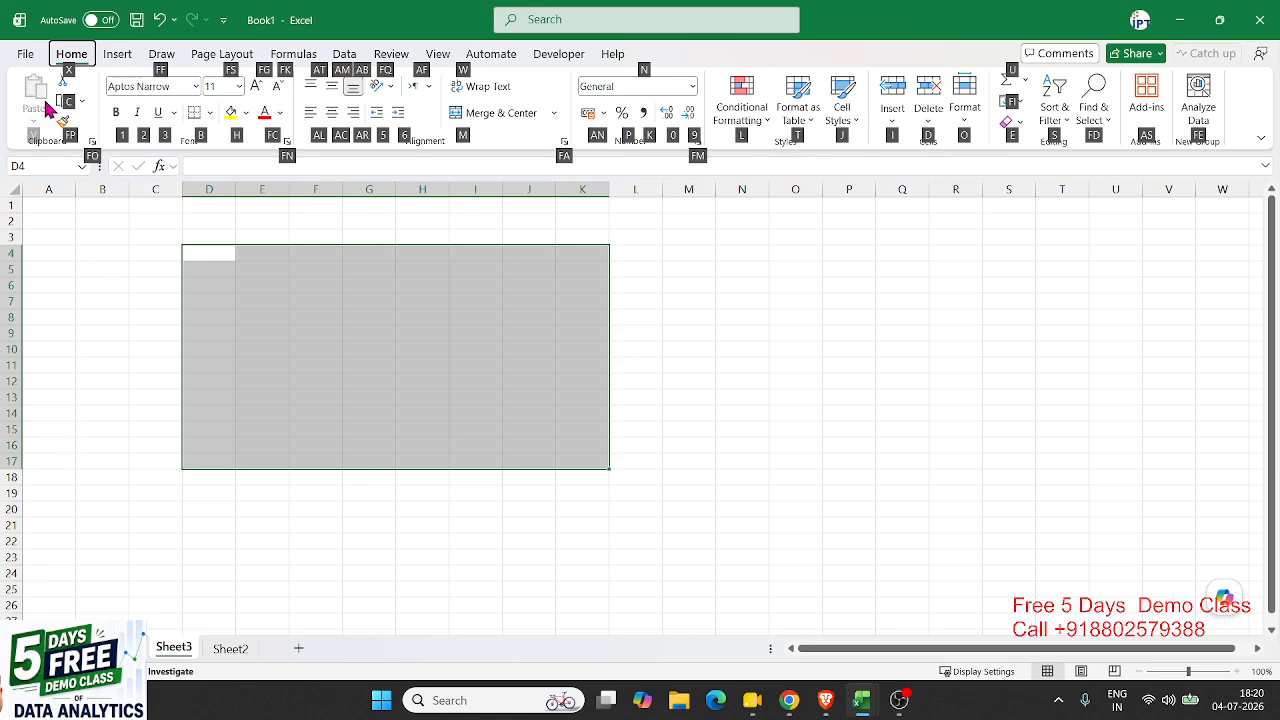
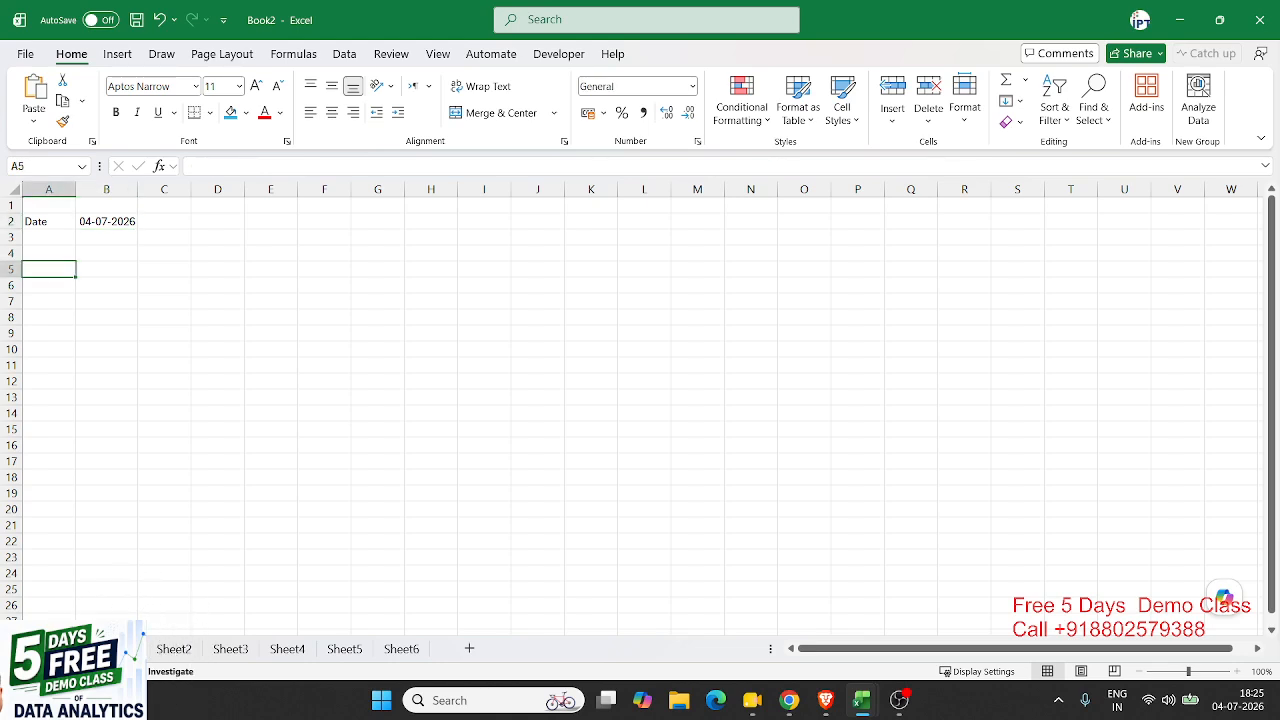
# Step: Group all the sheets of Book2 through Sheet6 and apply the blue fill color to A2:B2
pyautogui.keyDown('shift'); pyautogui.click(416, 651); pyautogui.keyUp('shift')
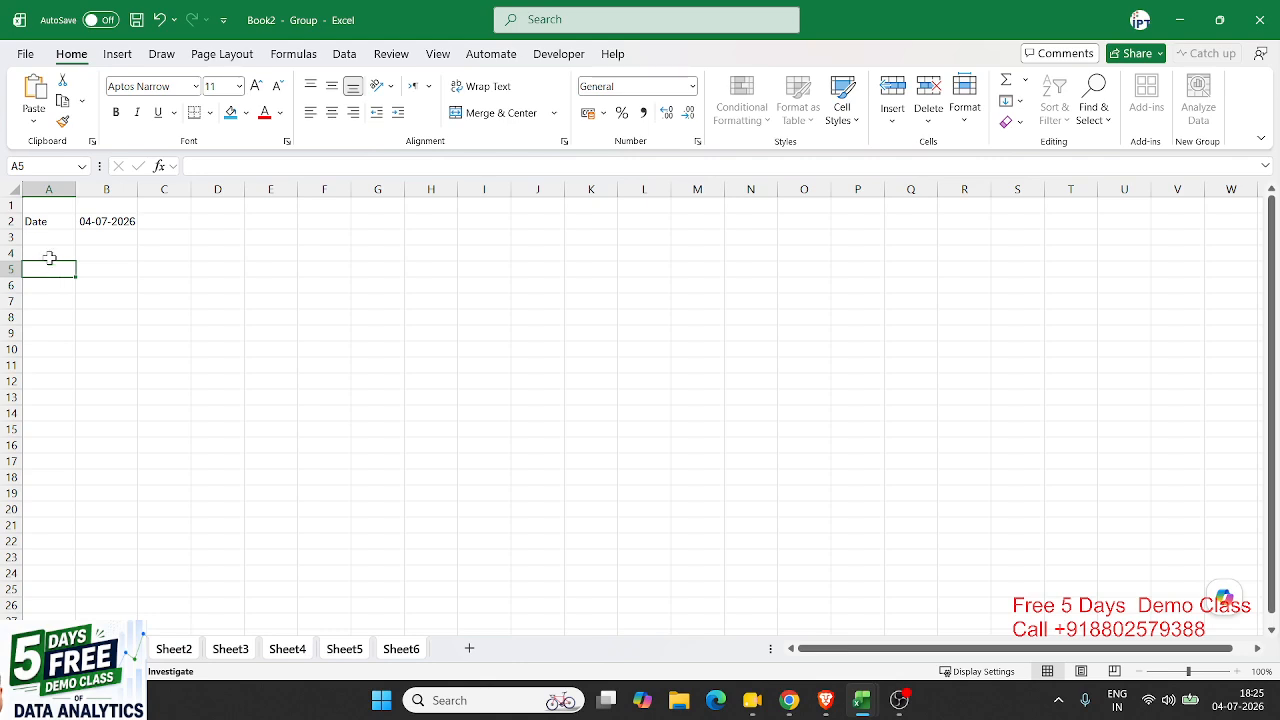
pyautogui.moveTo(45, 222); pyautogui.dragTo(103, 226)
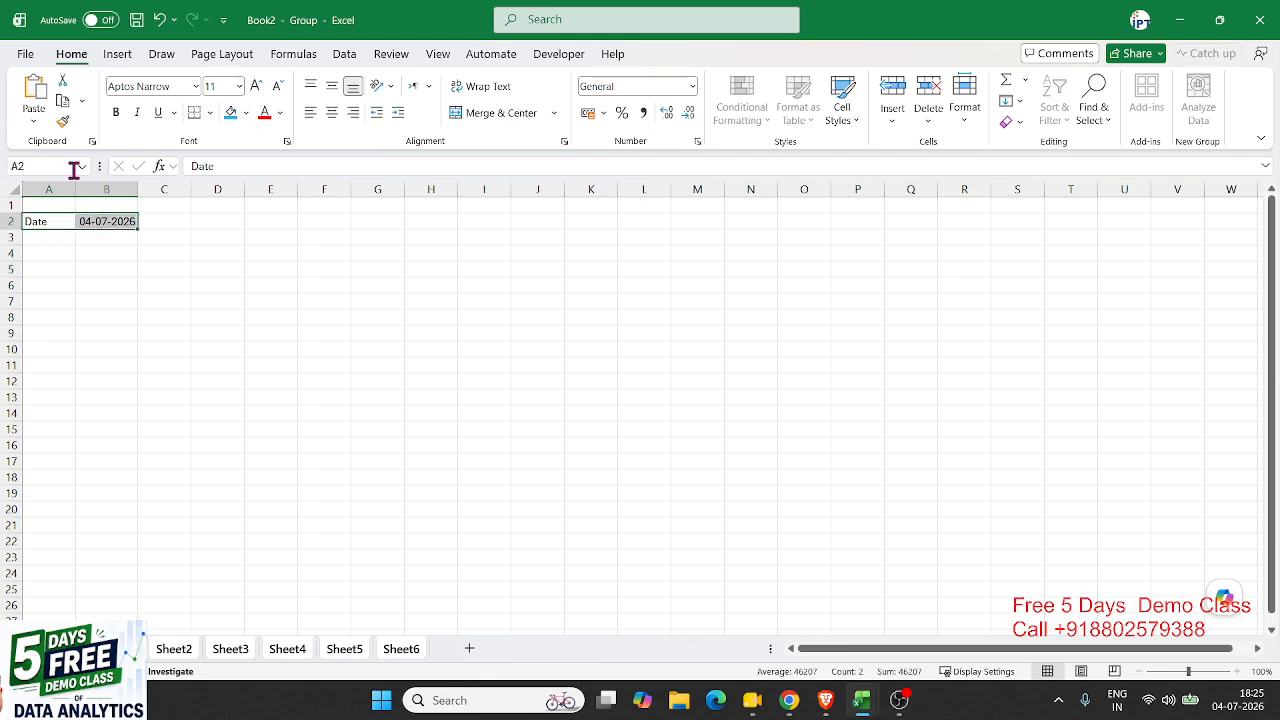
pyautogui.click(227, 113)
# Step: Apply All Borders to the date label and value in A2:B2 on the grouped sheets
pyautogui.click(210, 113)
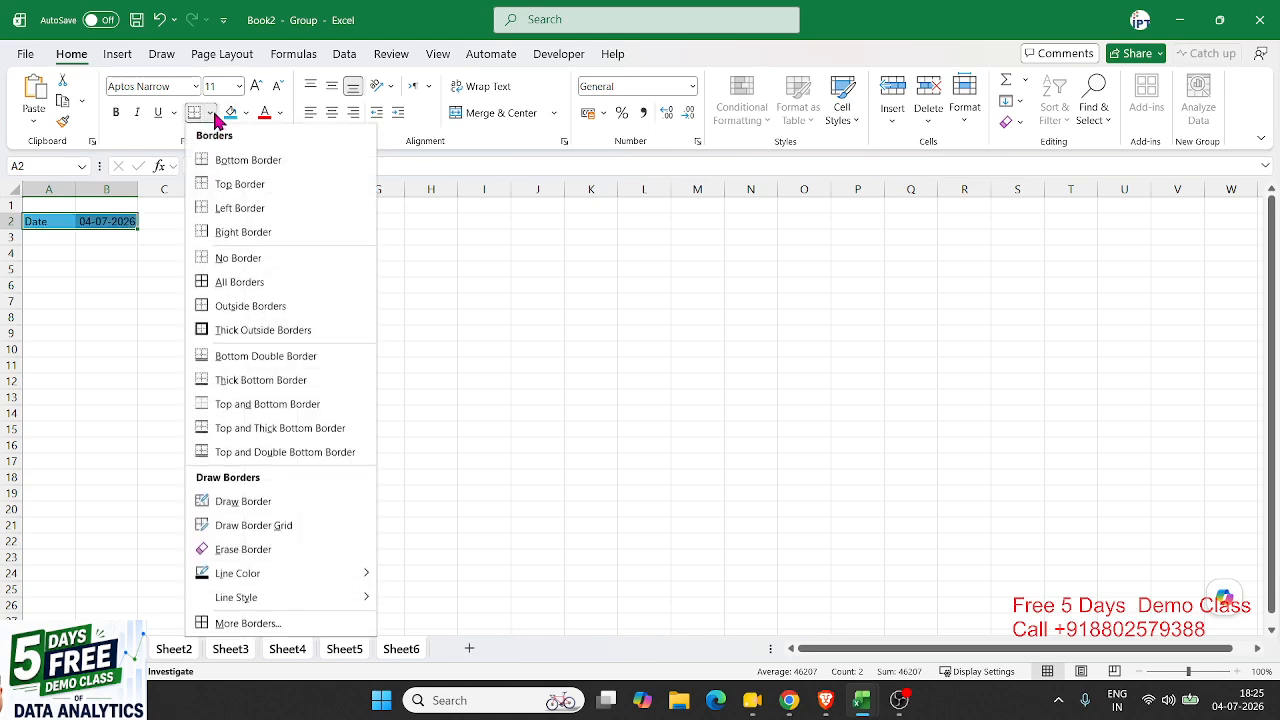
pyautogui.click(205, 258)
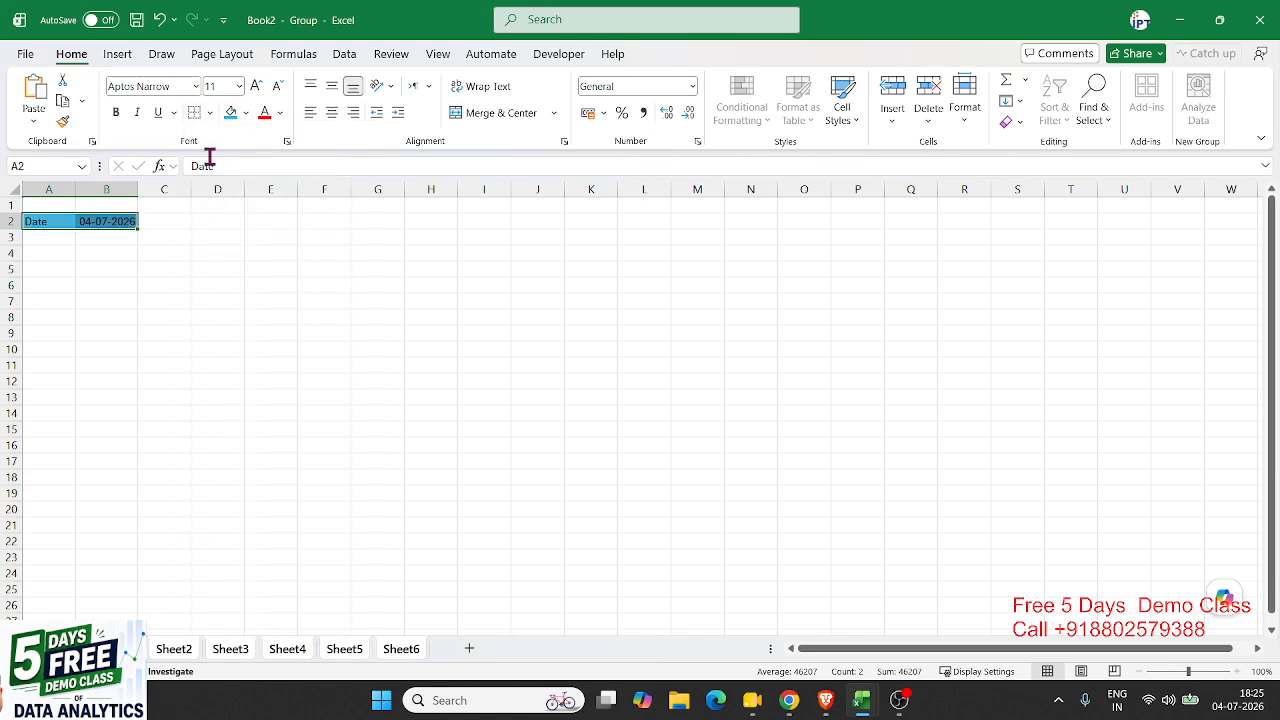
pyautogui.click(210, 113)
pyautogui.click(208, 286)
# Step: Ungroup the sheets and check the formatted date cells on Sheet2 through Sheet6, then return to the first sheet
pyautogui.click(176, 652)
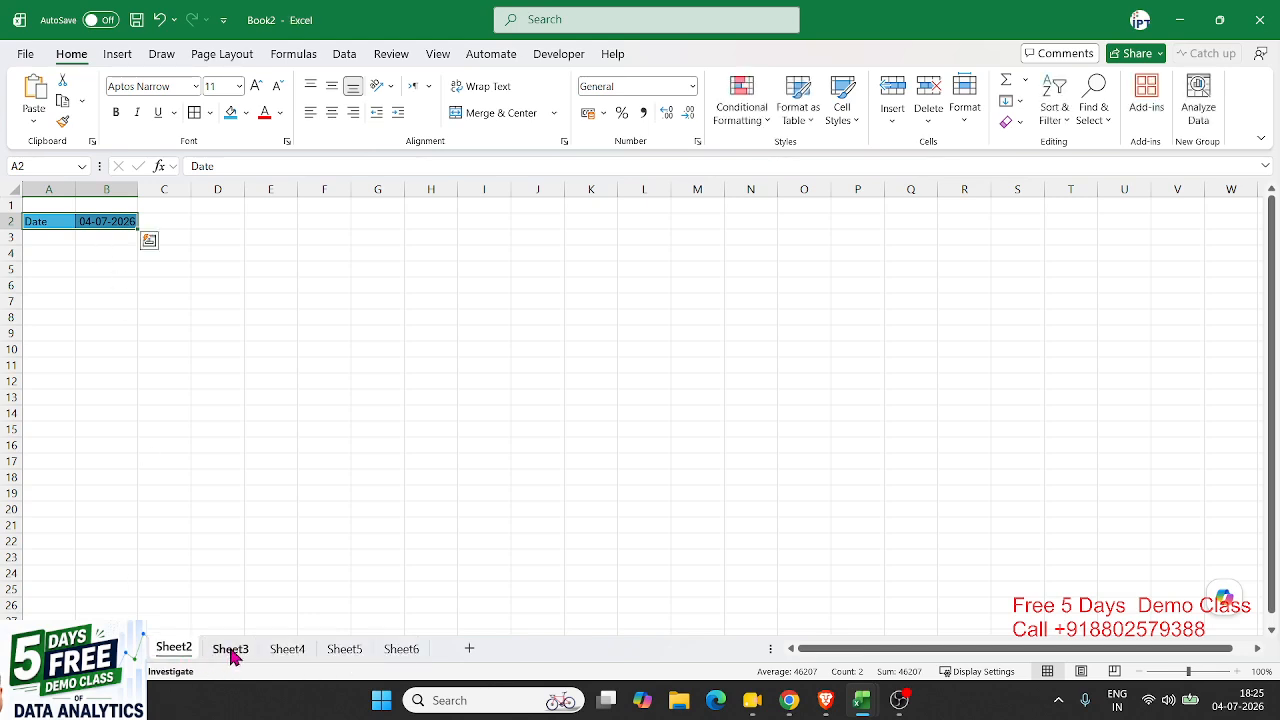
pyautogui.click(230, 650)
pyautogui.click(287, 650)
pyautogui.click(344, 650)
pyautogui.click(398, 650)
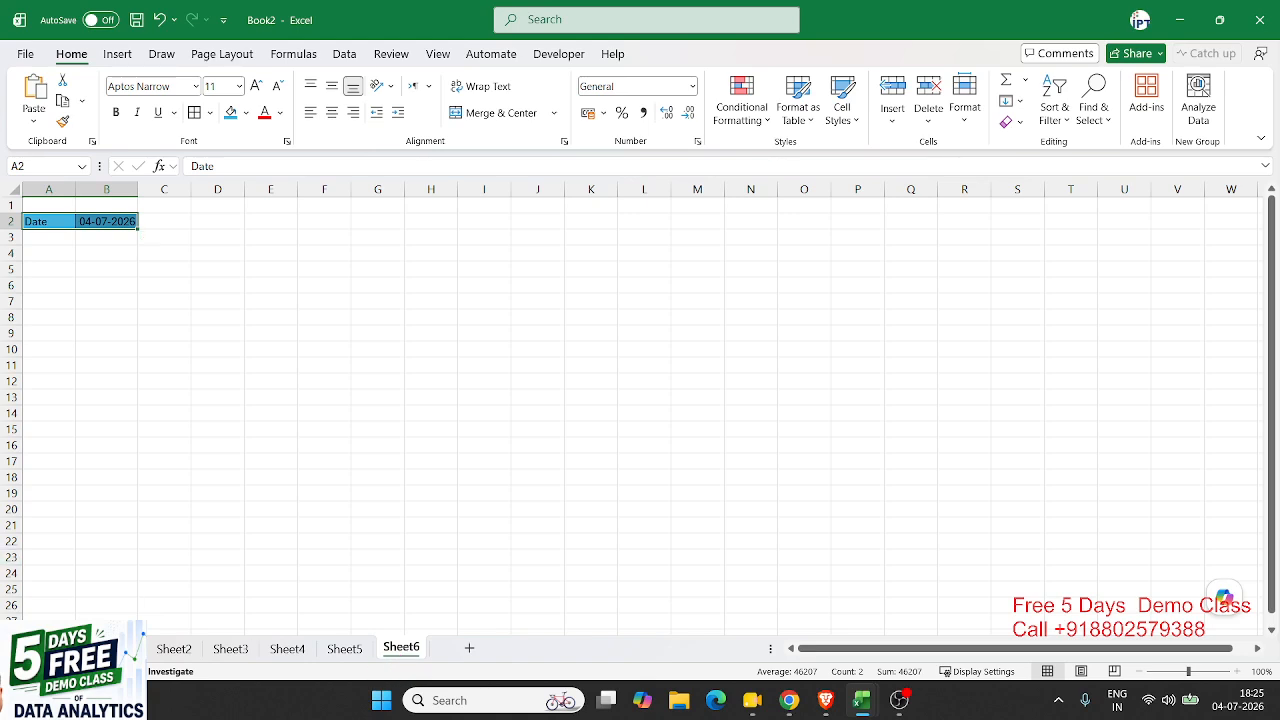
pyautogui.hotkey('alt', 'Tab')
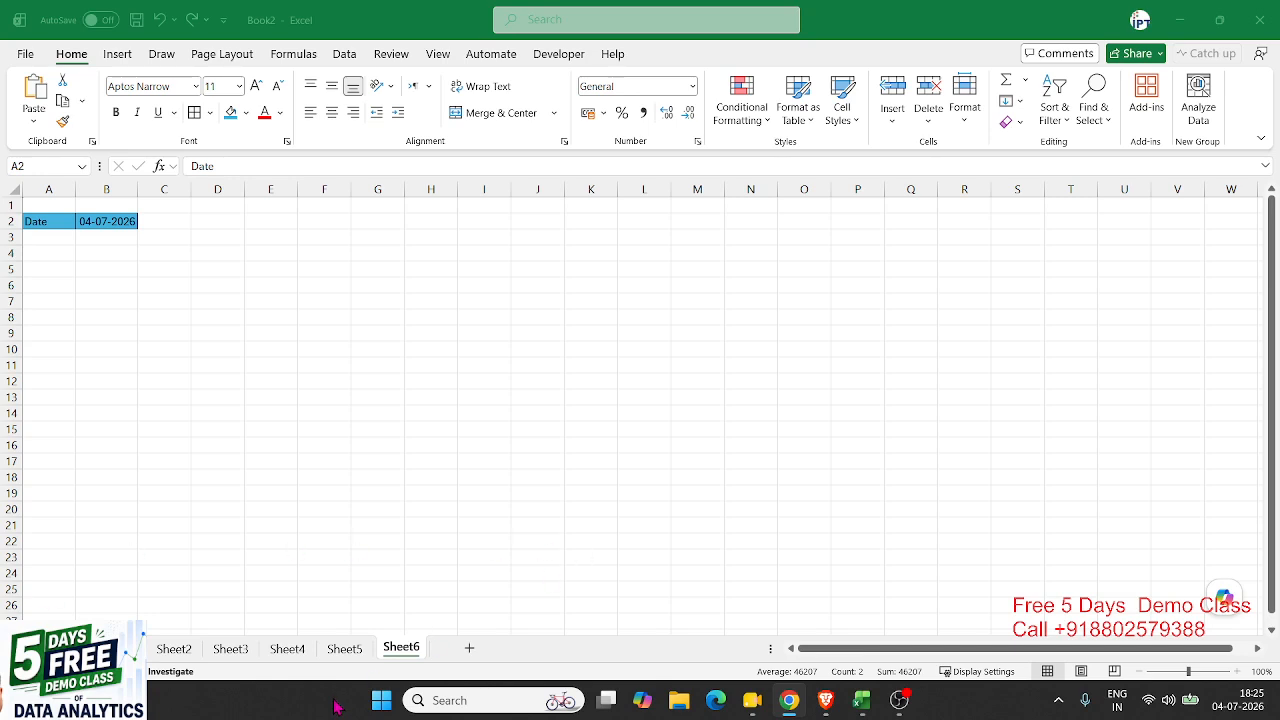
pyautogui.click(342, 665)
pyautogui.click(276, 650)
pyautogui.click(237, 652)
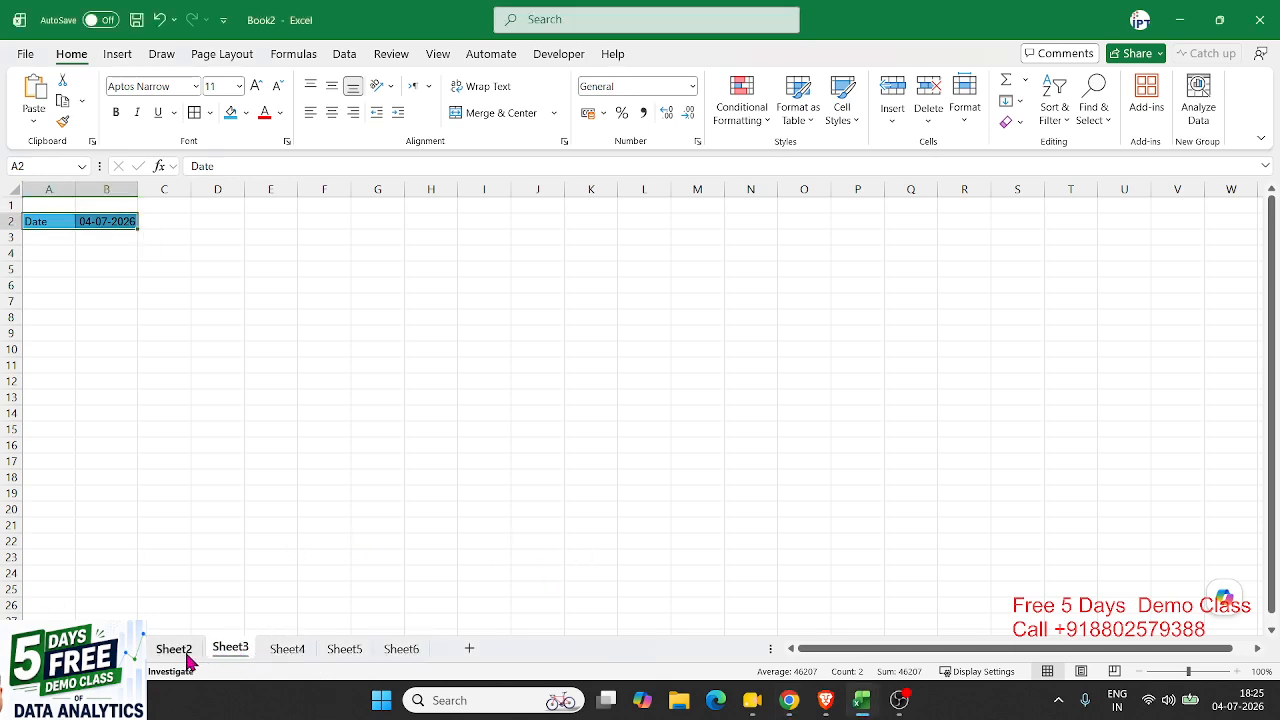
pyautogui.click(186, 652)
pyautogui.click(138, 651)
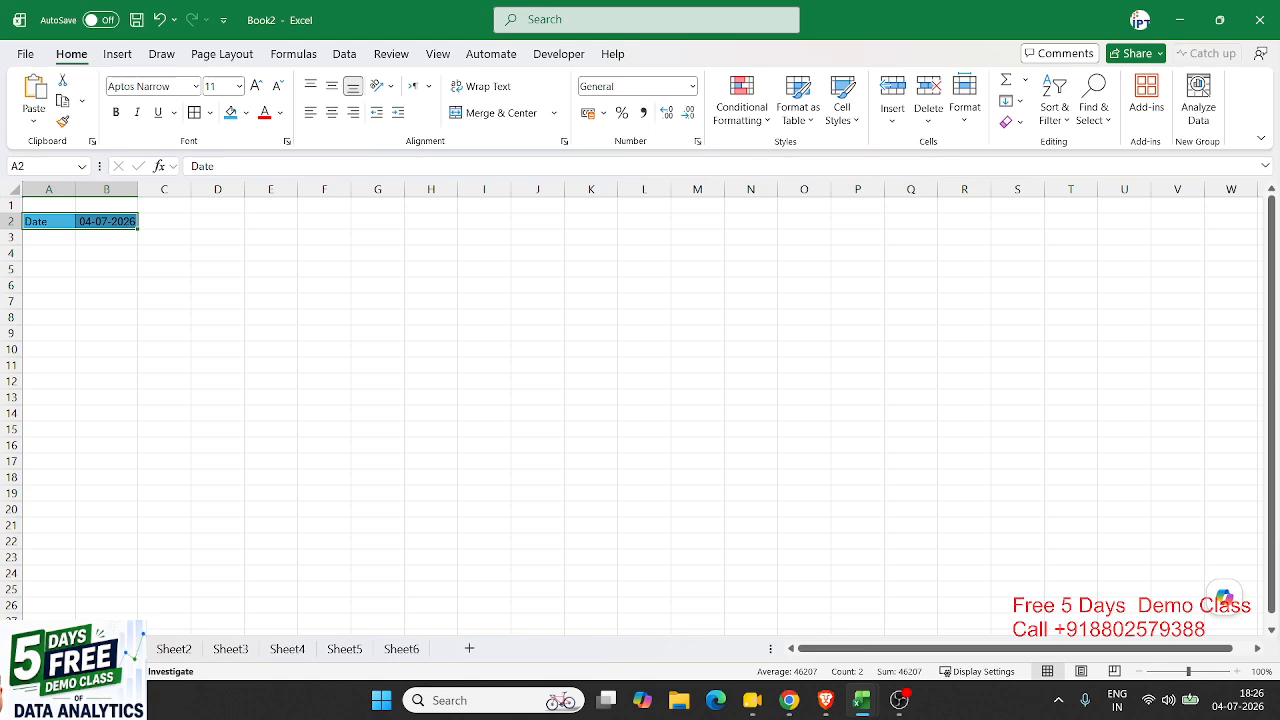
# Step: Group the first sheet with Sheet3 and Sheet5 only, and enter the label Time in A5
pyautogui.keyDown('ctrl'); pyautogui.click(226, 652); pyautogui.keyUp('ctrl')
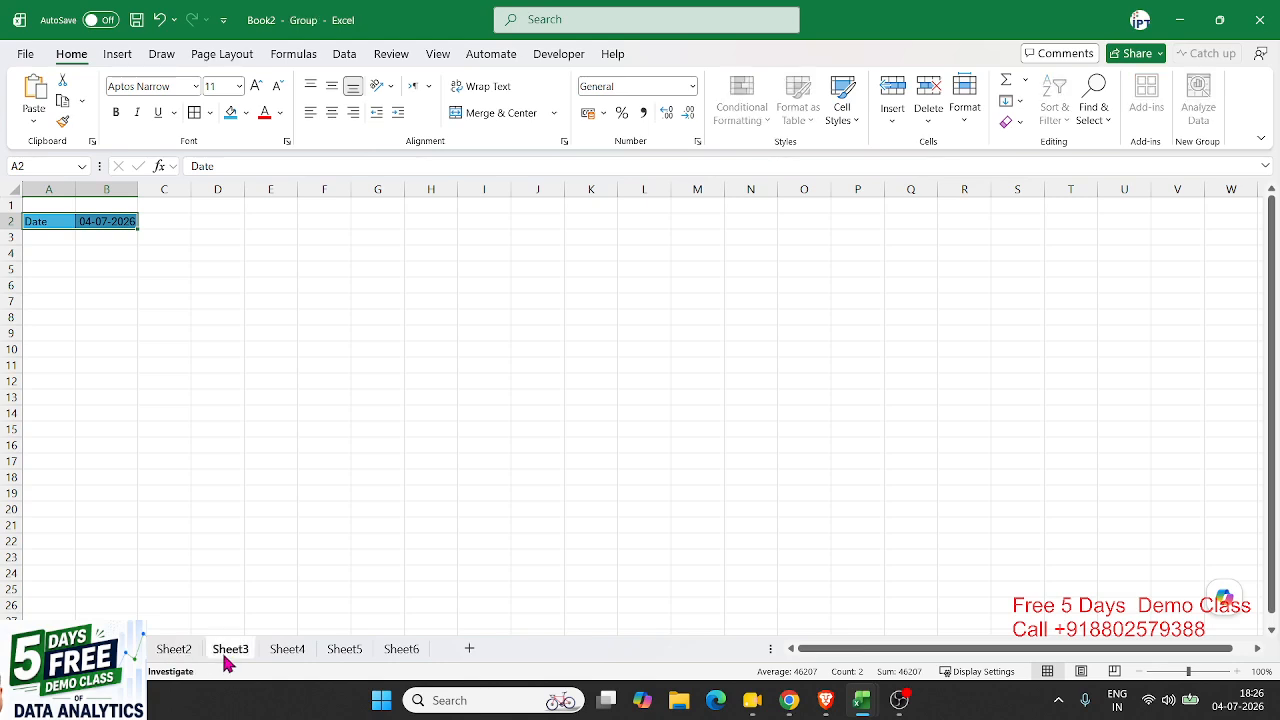
pyautogui.keyDown('ctrl'); pyautogui.click(340, 651); pyautogui.keyUp('ctrl')
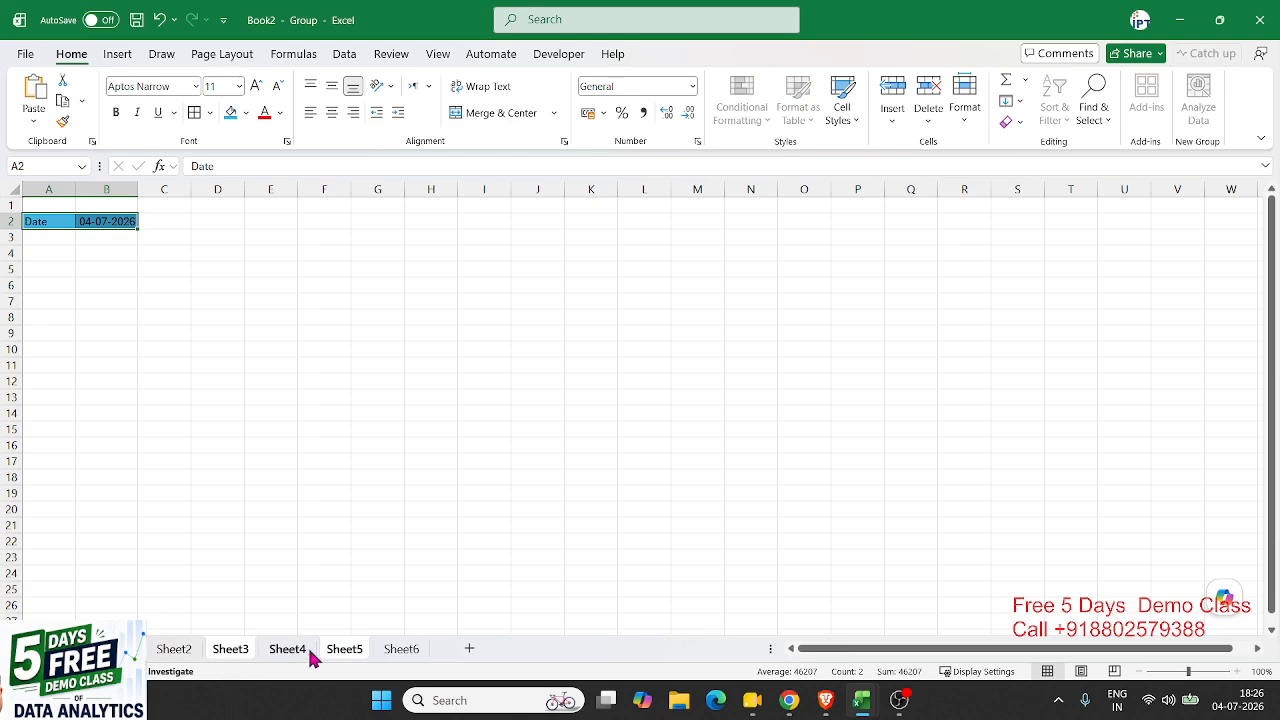
pyautogui.click(45, 269)
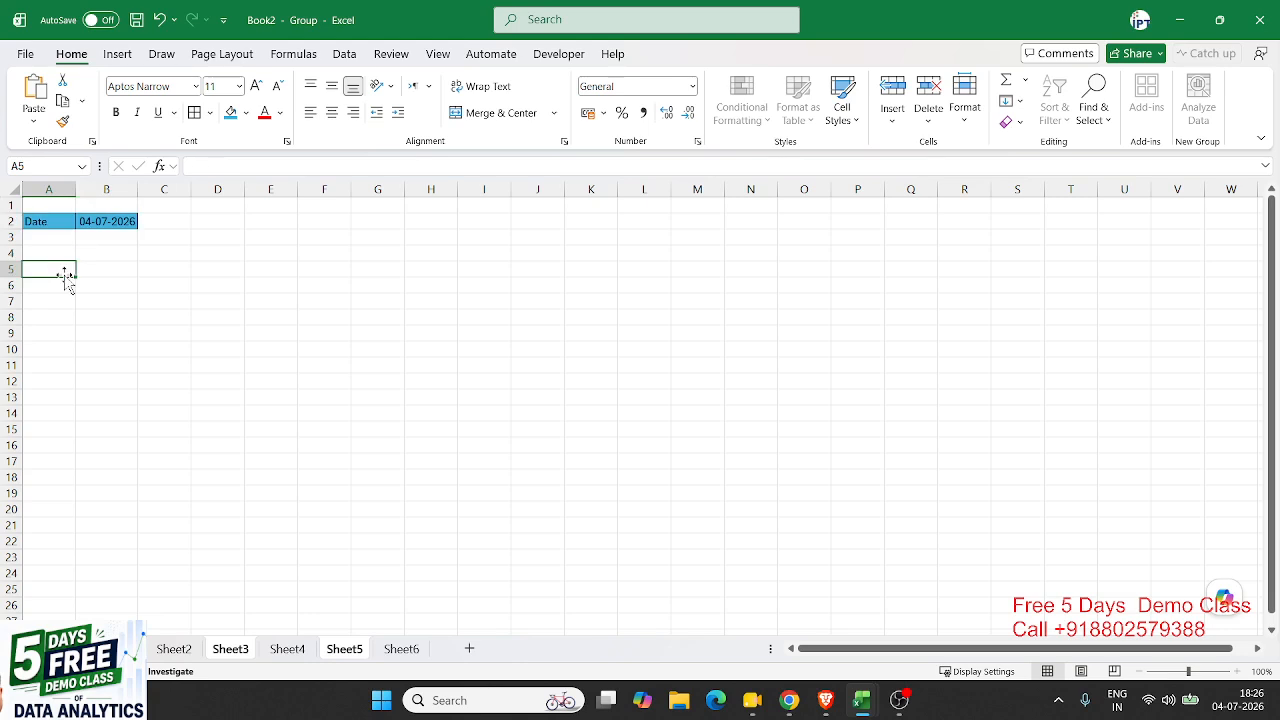
pyautogui.write('Time')
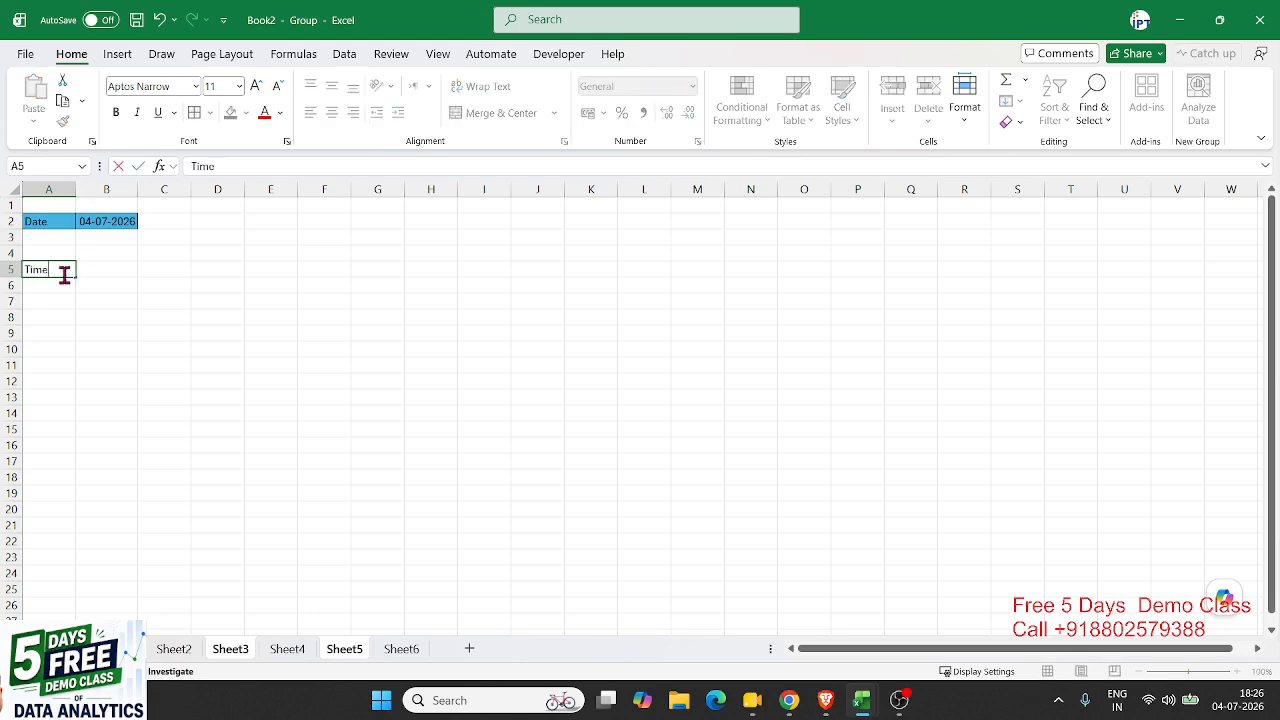
# Step: Insert the current time in B5 of the grouped sheets, replacing the mistakenly inserted date
pyautogui.press('Tab')
pyautogui.hotkey('ctrl', ';')
pyautogui.press('Return')
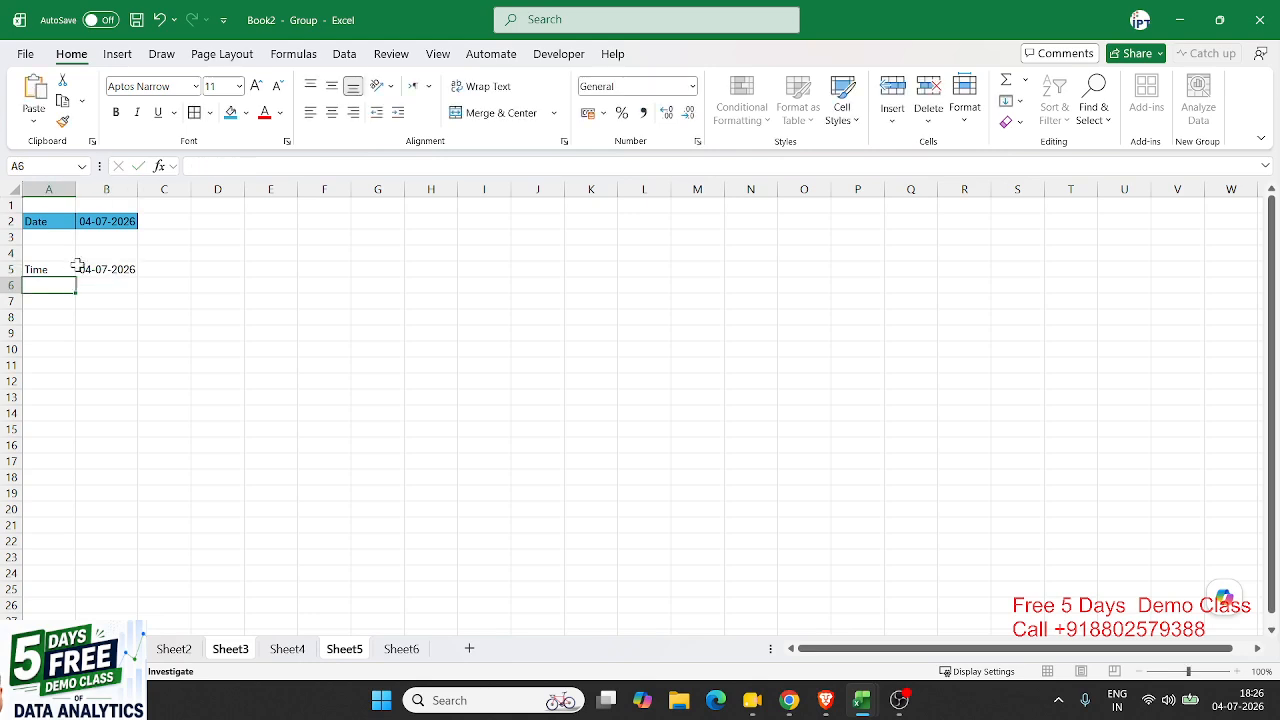
pyautogui.click(115, 268)
pyautogui.hotkey('ctrl', 'shift', ';')
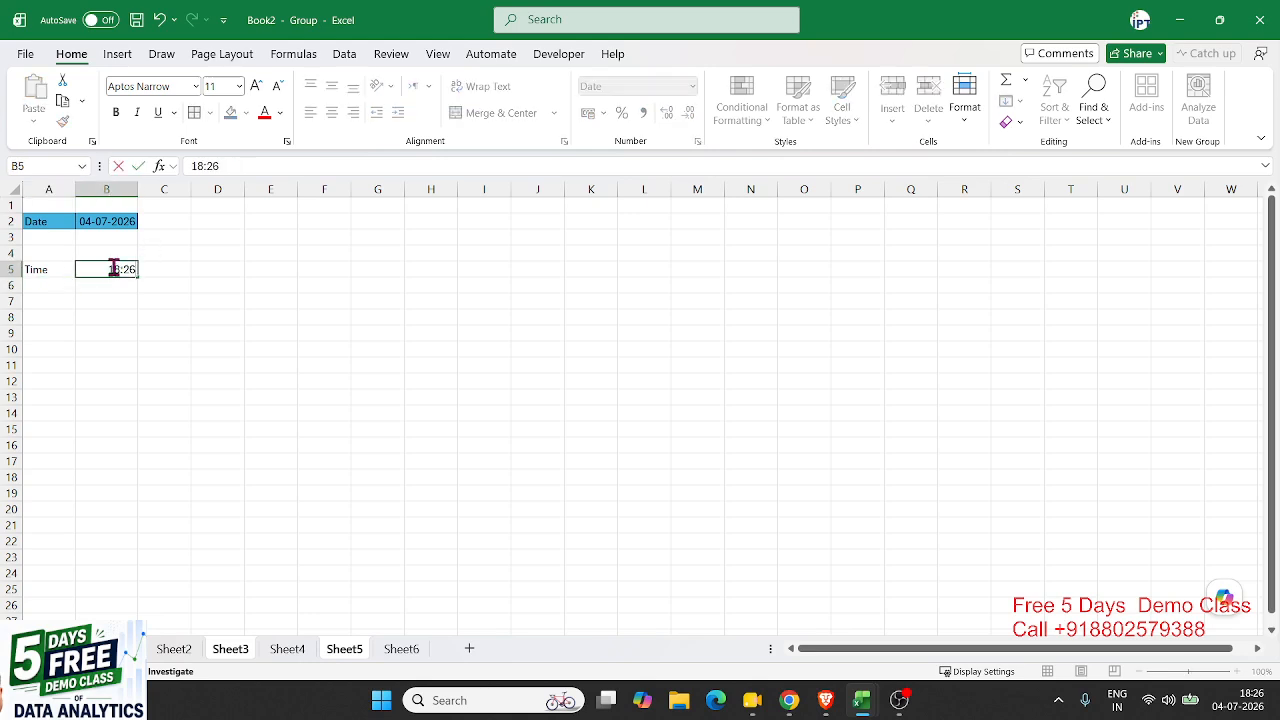
pyautogui.press('Return')
# Step: Ungroup the sheets and compare Sheet2, Sheet3 and the first sheet to see which contain the Time entry
pyautogui.click(174, 649)
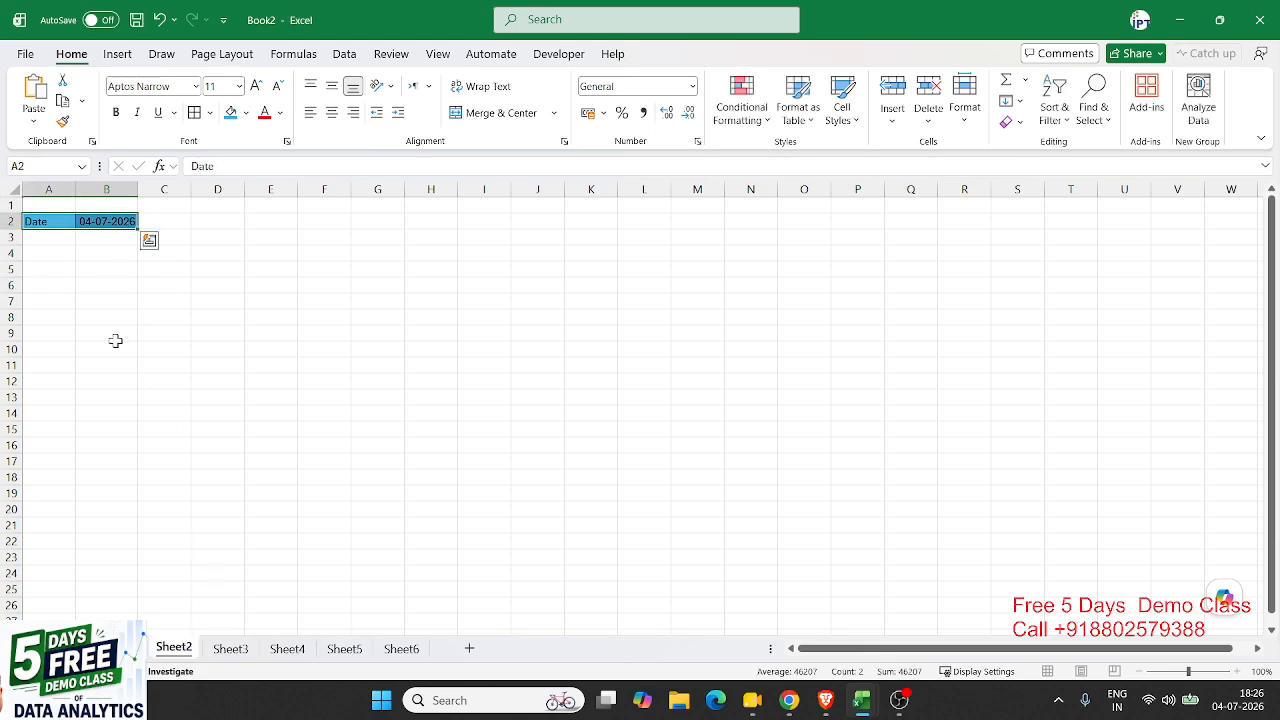
pyautogui.moveTo(66, 252); pyautogui.dragTo(197, 325)
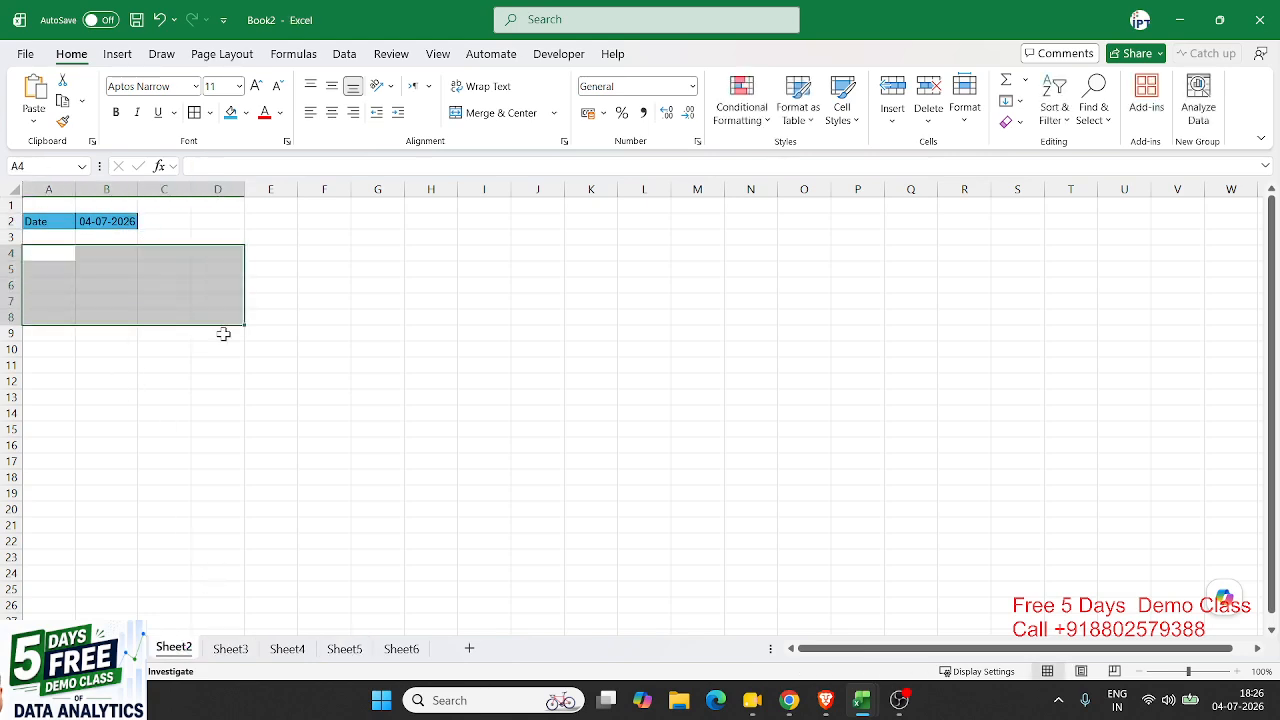
pyautogui.click(238, 650)
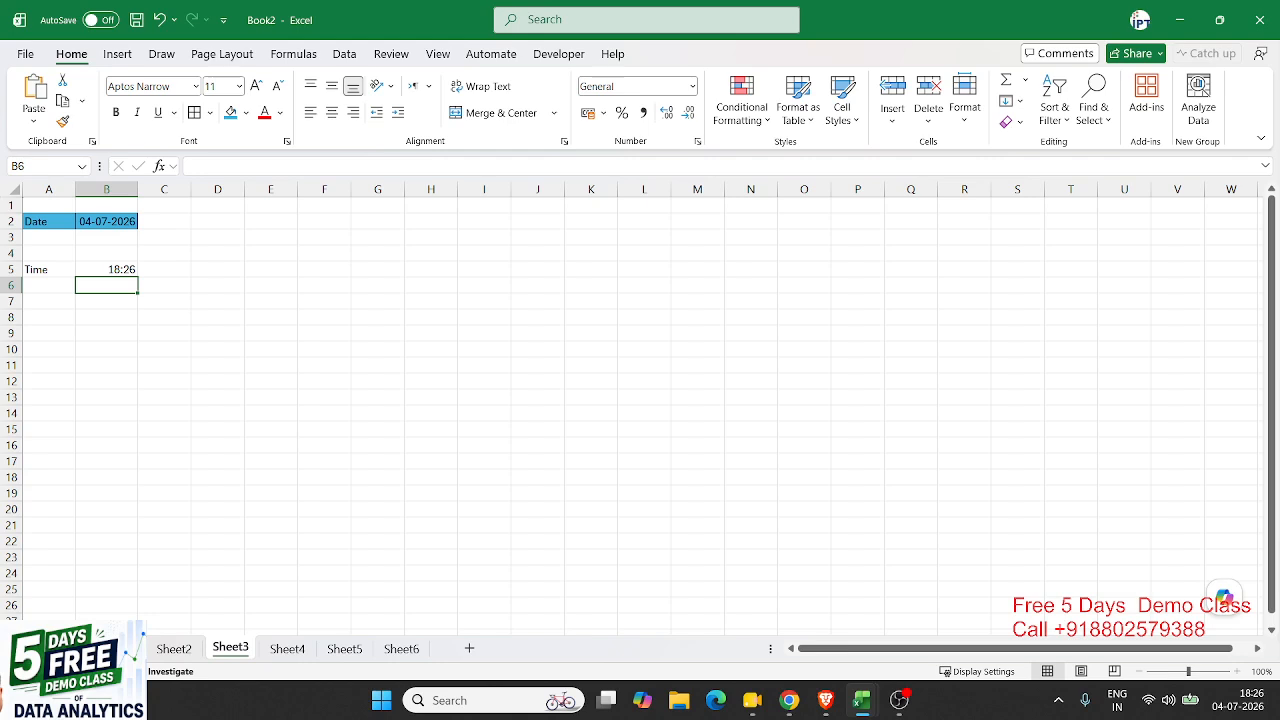
pyautogui.click(180, 650)
pyautogui.click(420, 650)
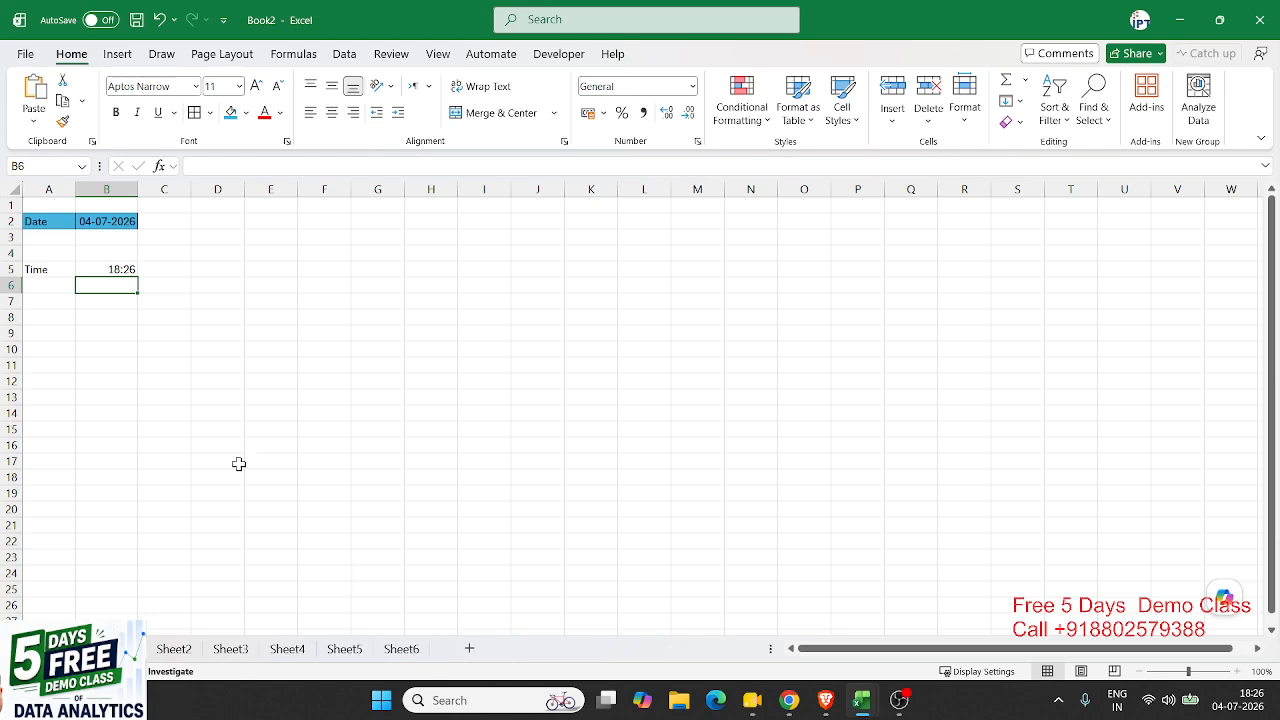
pyautogui.click(33, 222)
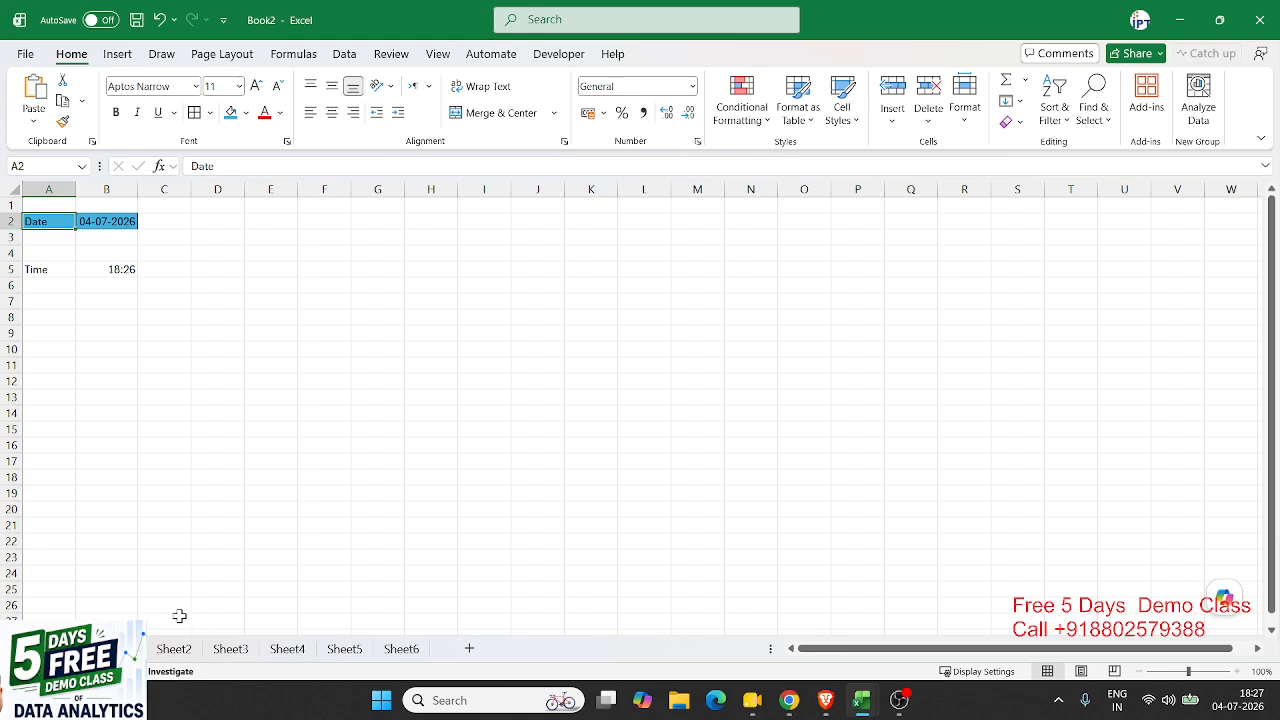
pyautogui.click(287, 473)
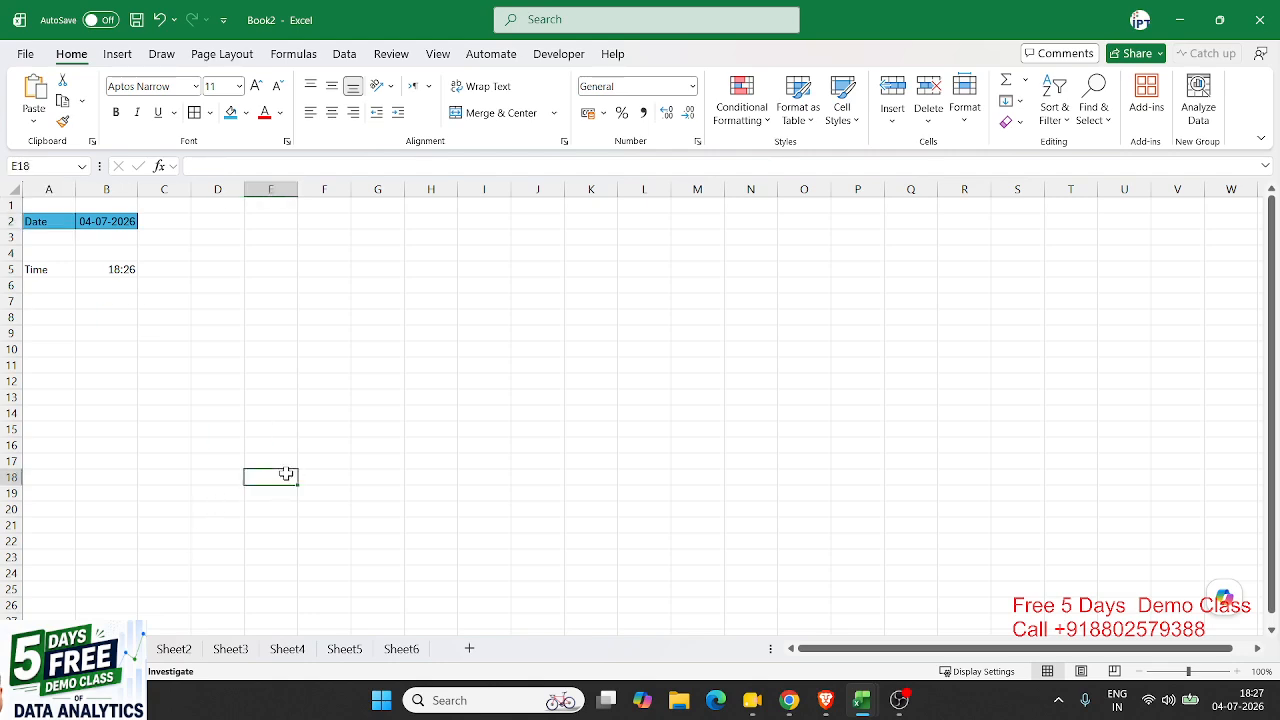
# Step: Close Book2 without saving it and add a new worksheet after Sheet4 in Book1
pyautogui.click(1258, 38)
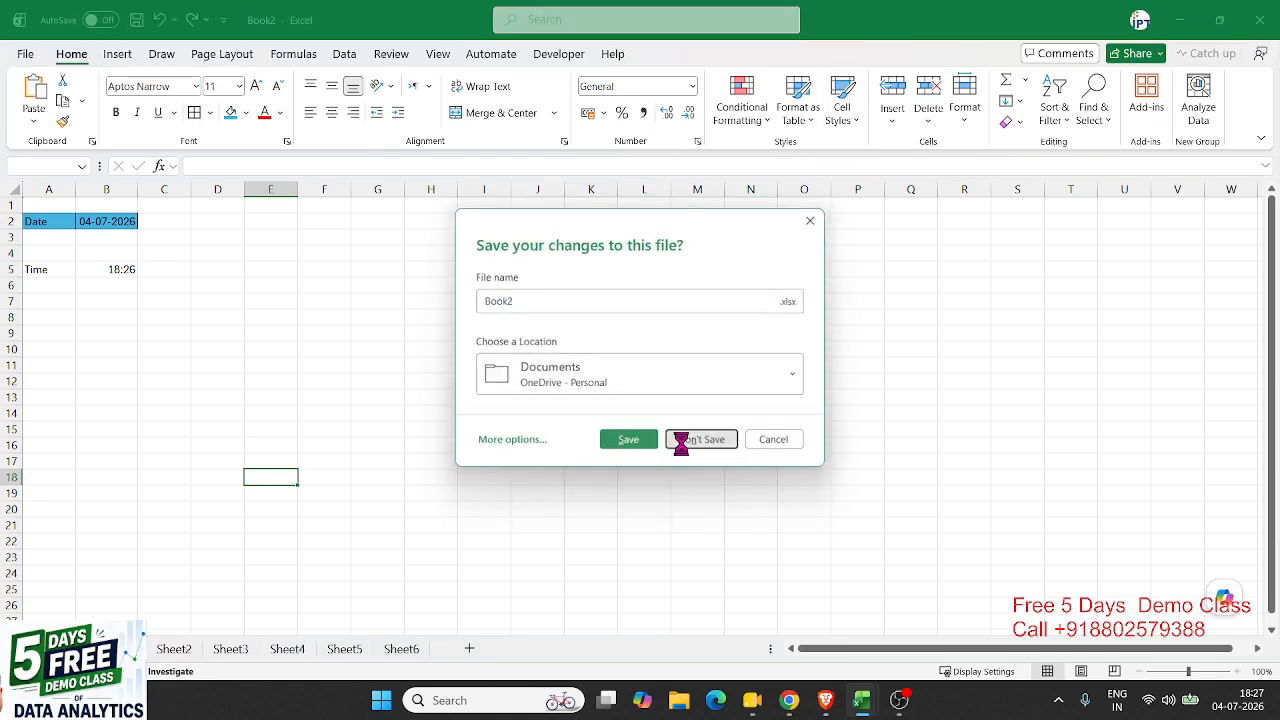
pyautogui.click(681, 443)
pyautogui.click(306, 652)
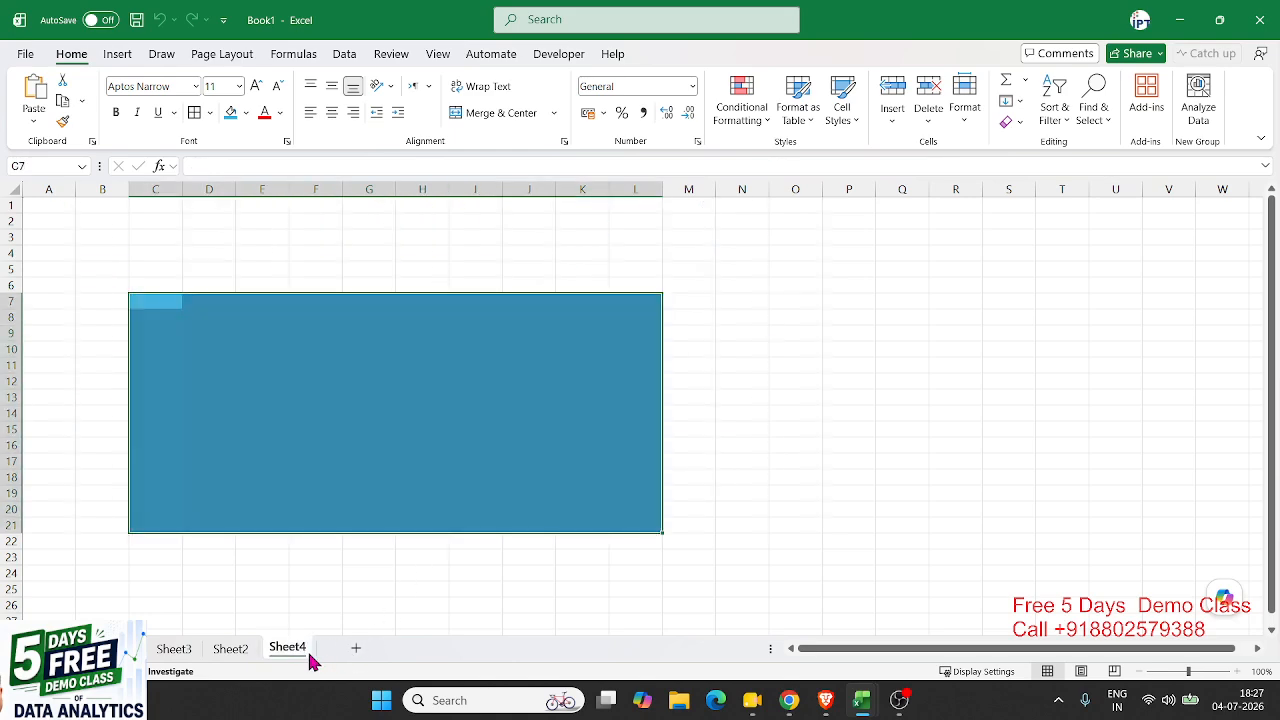
pyautogui.click(357, 648)
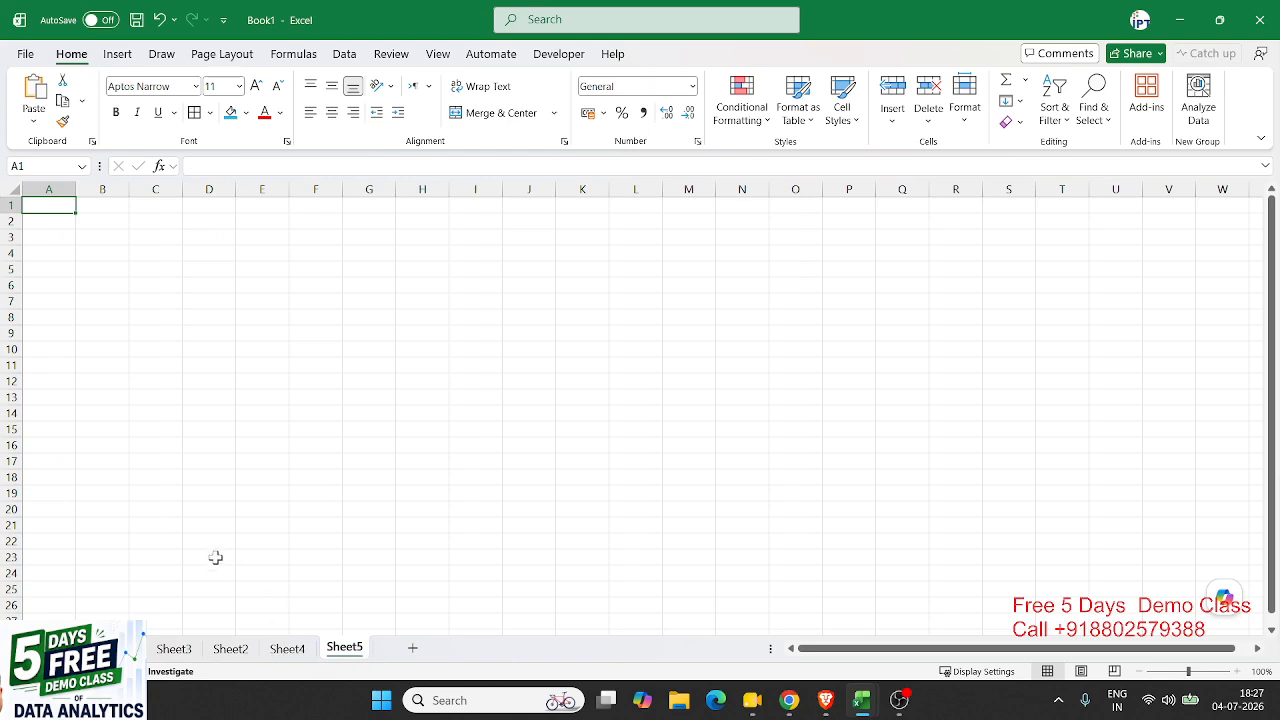
# Step: Enter 1 in A1 and 2 in A2 on the new sheet
pyautogui.scroll(1, 158, 506)
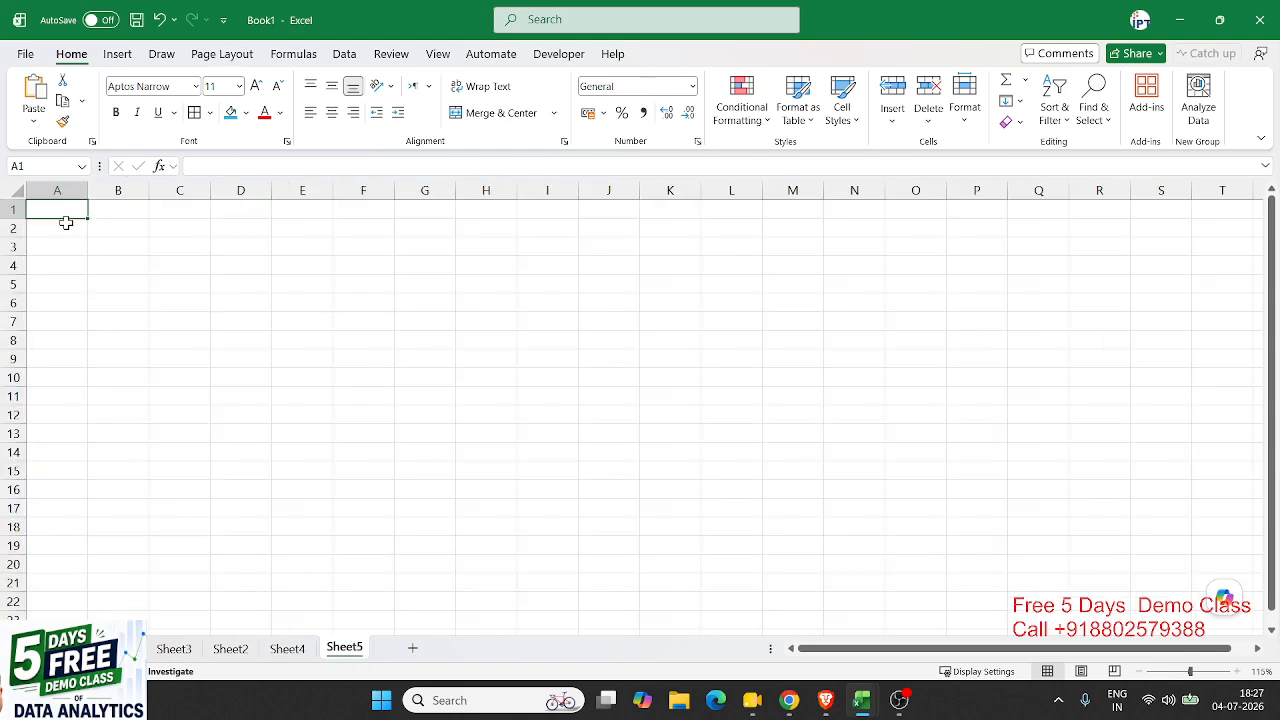
pyautogui.moveTo(60, 209); pyautogui.dragTo(45, 444)
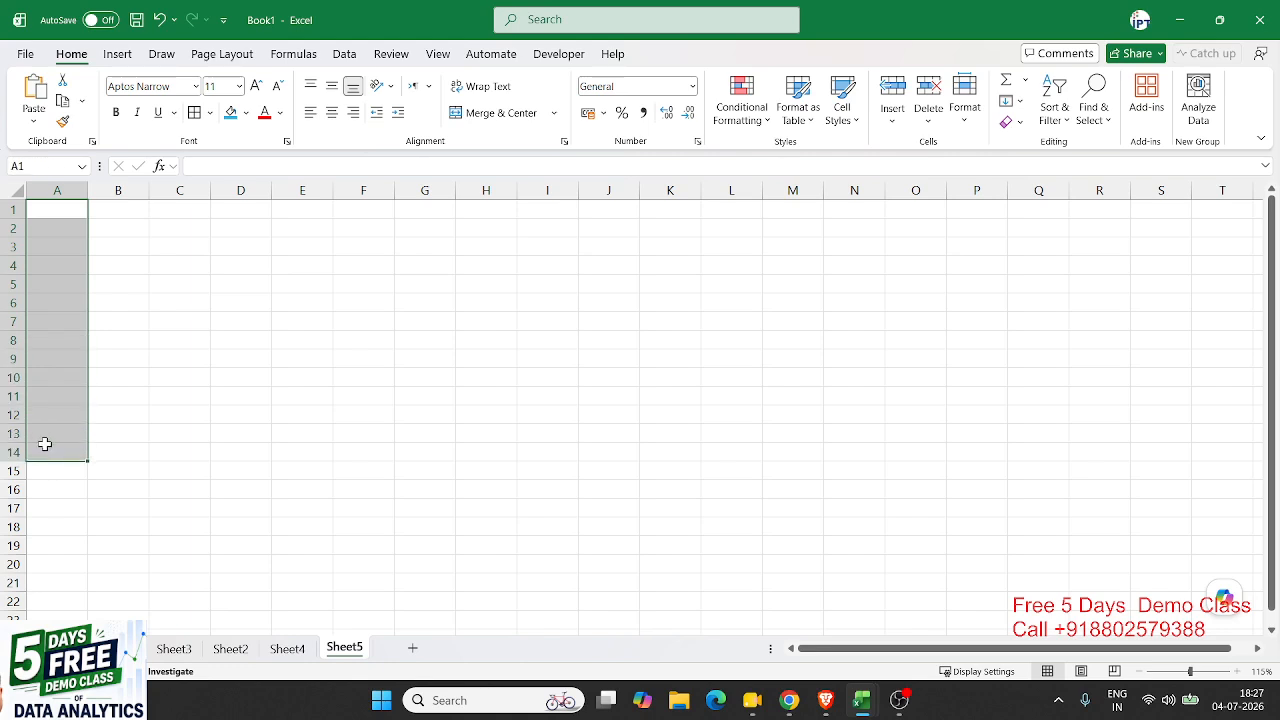
pyautogui.click(52, 208)
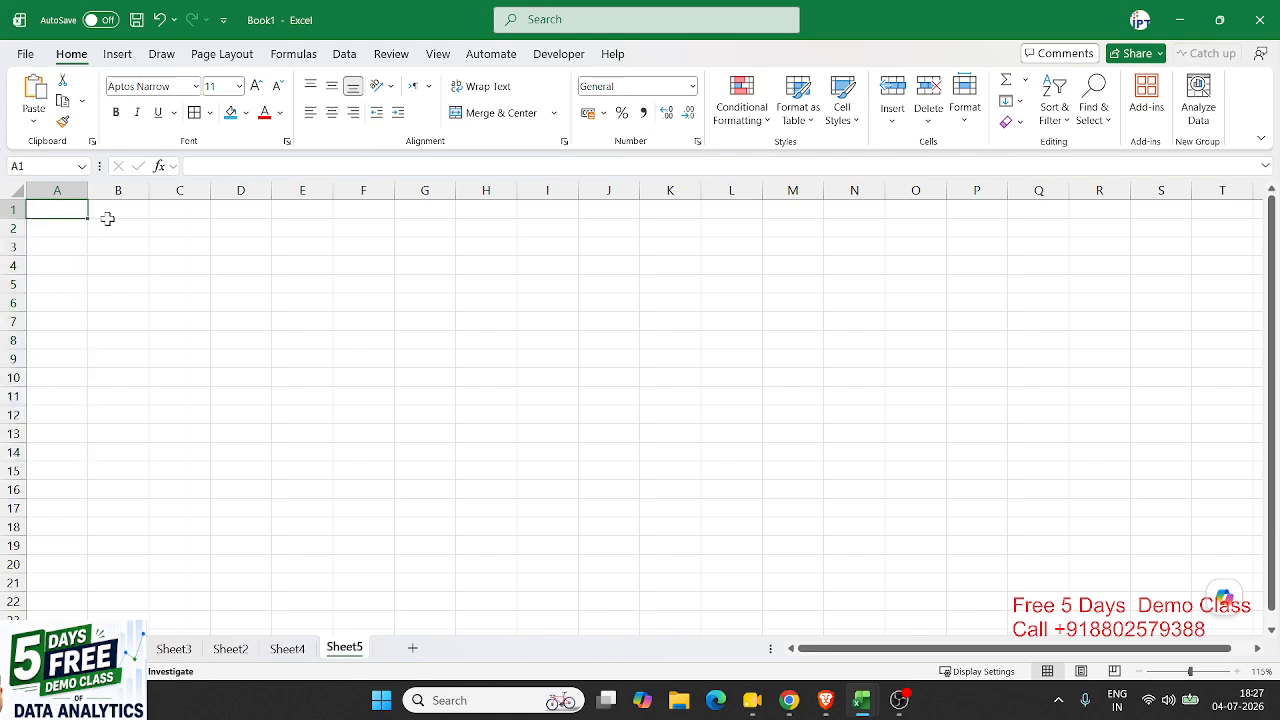
pyautogui.write('1')
pyautogui.press('Return')
pyautogui.write('2')
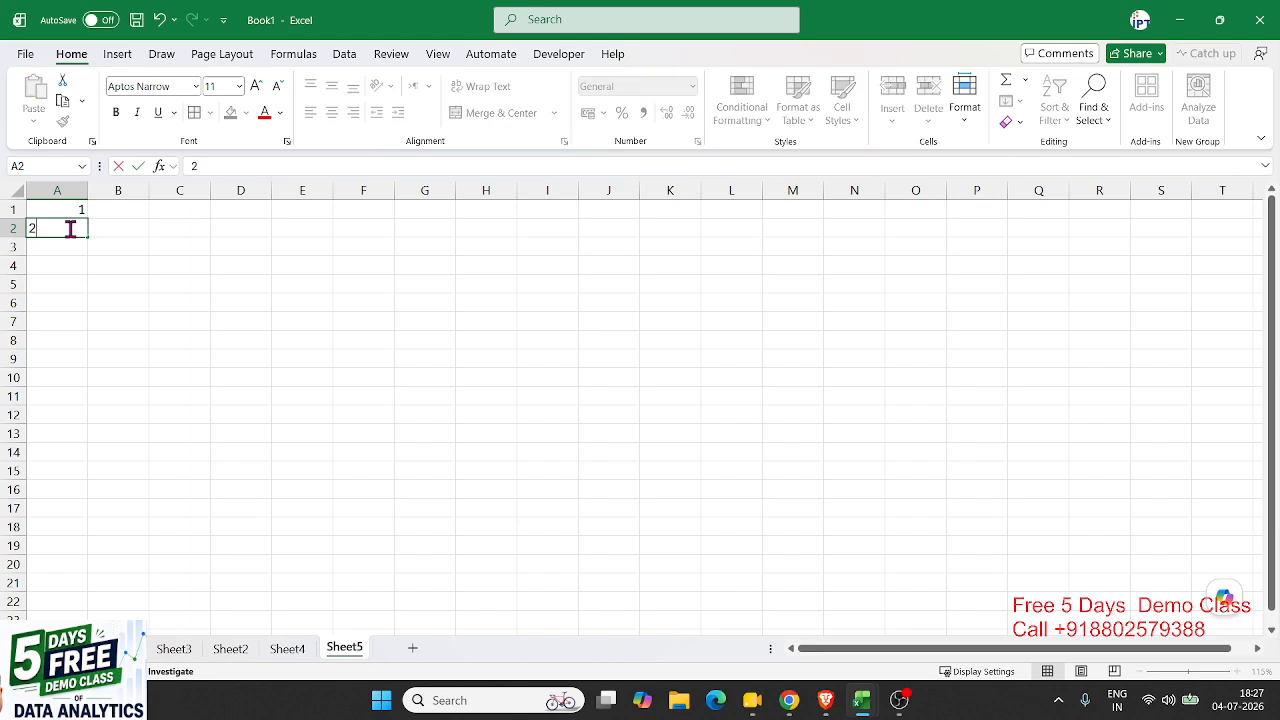
pyautogui.press('Return')
# Step: Extend the number series from A1:A2 down to A20 with the fill handle
pyautogui.moveTo(74, 209); pyautogui.dragTo(73, 230)
pyautogui.click(789, 700)
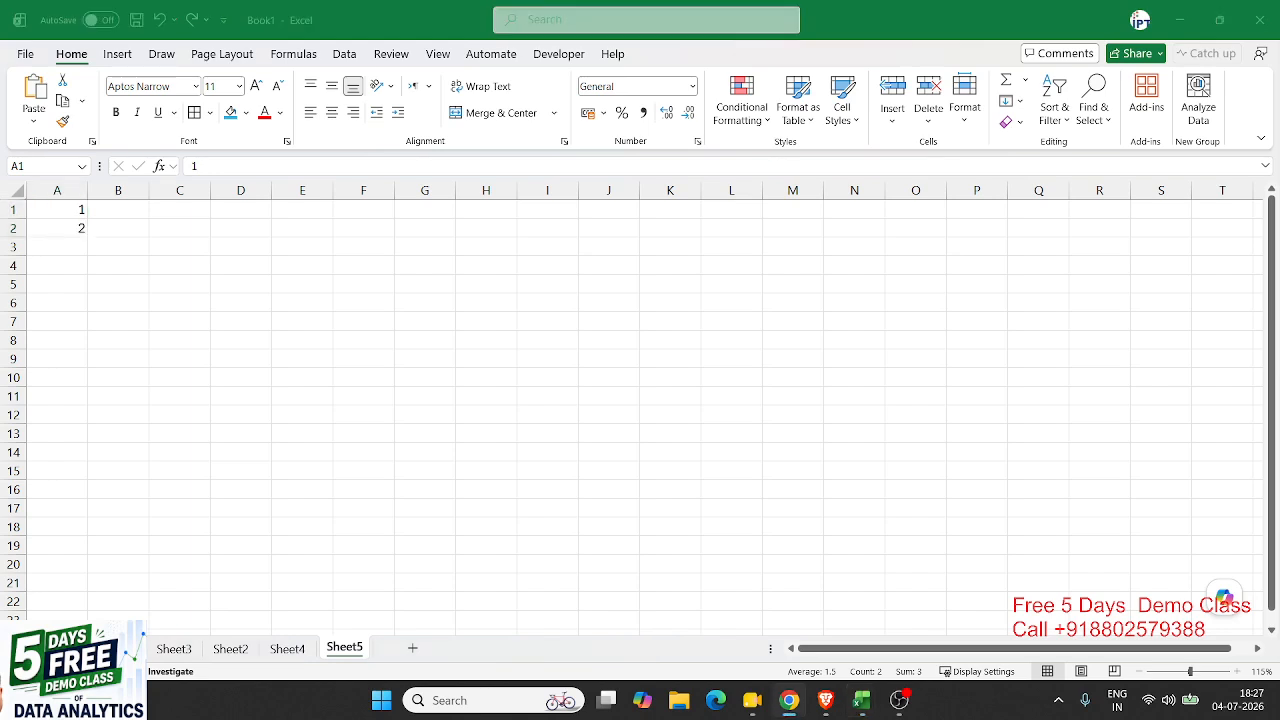
pyautogui.click(91, 232)
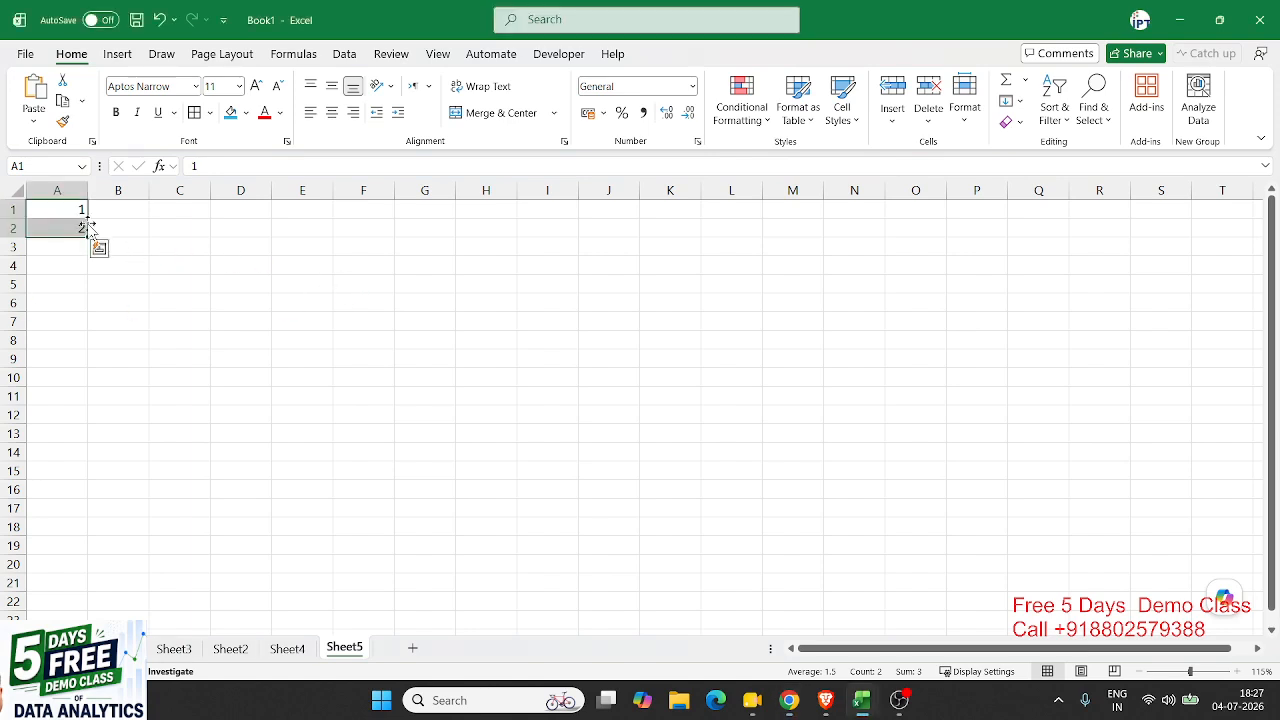
pyautogui.moveTo(85, 229); pyautogui.dragTo(79, 567)
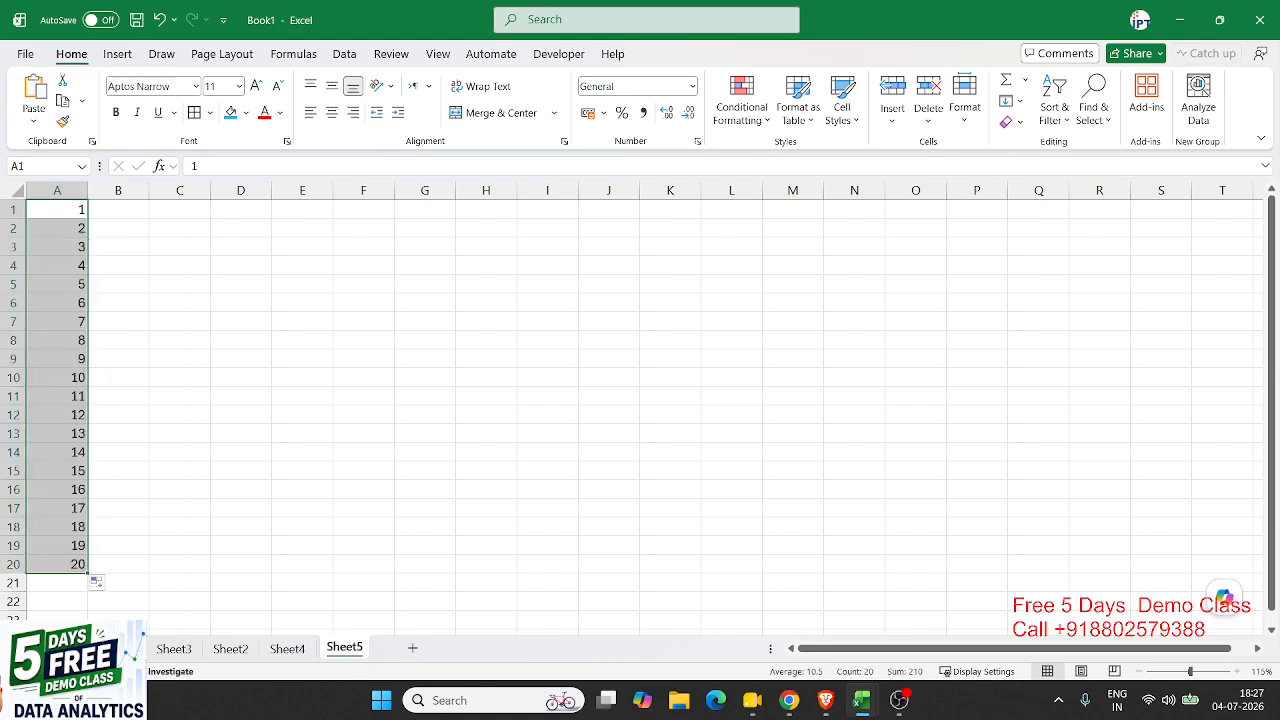
# Step: Clear the filled number series from column A
pyautogui.hotkey('alt', 'Tab')
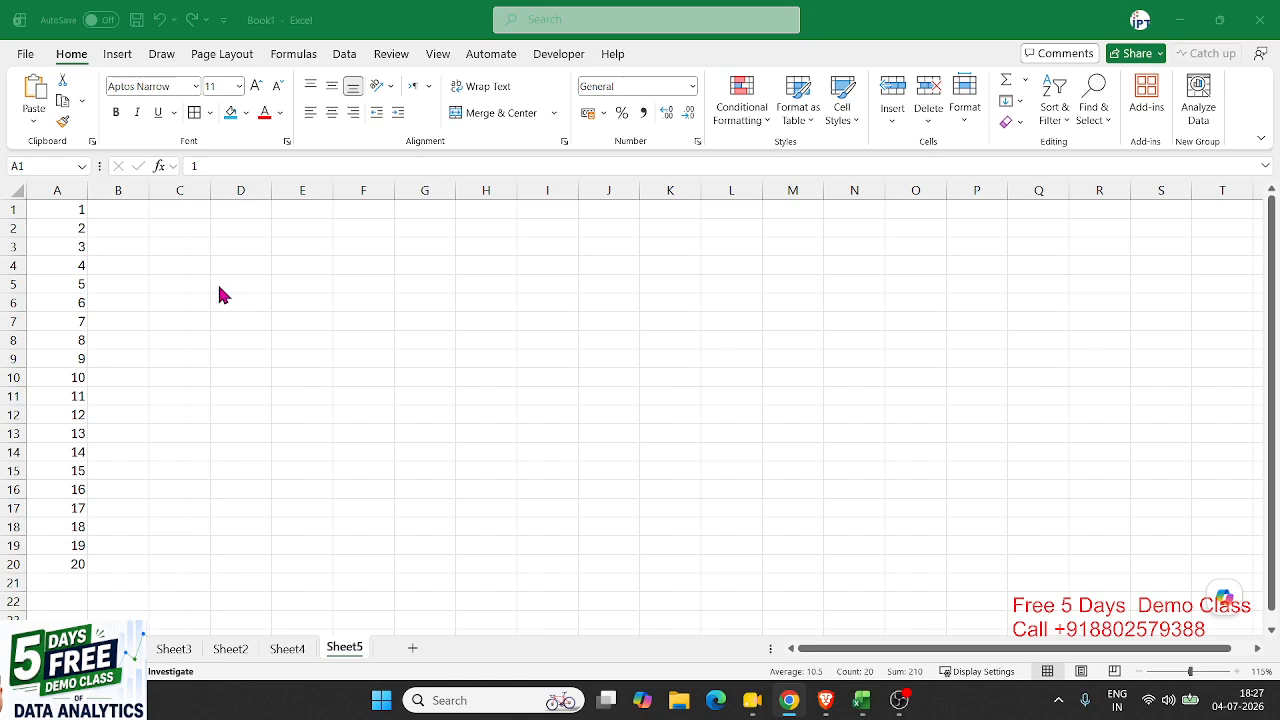
pyautogui.hotkey('alt', 'Tab')
pyautogui.press('Delete')
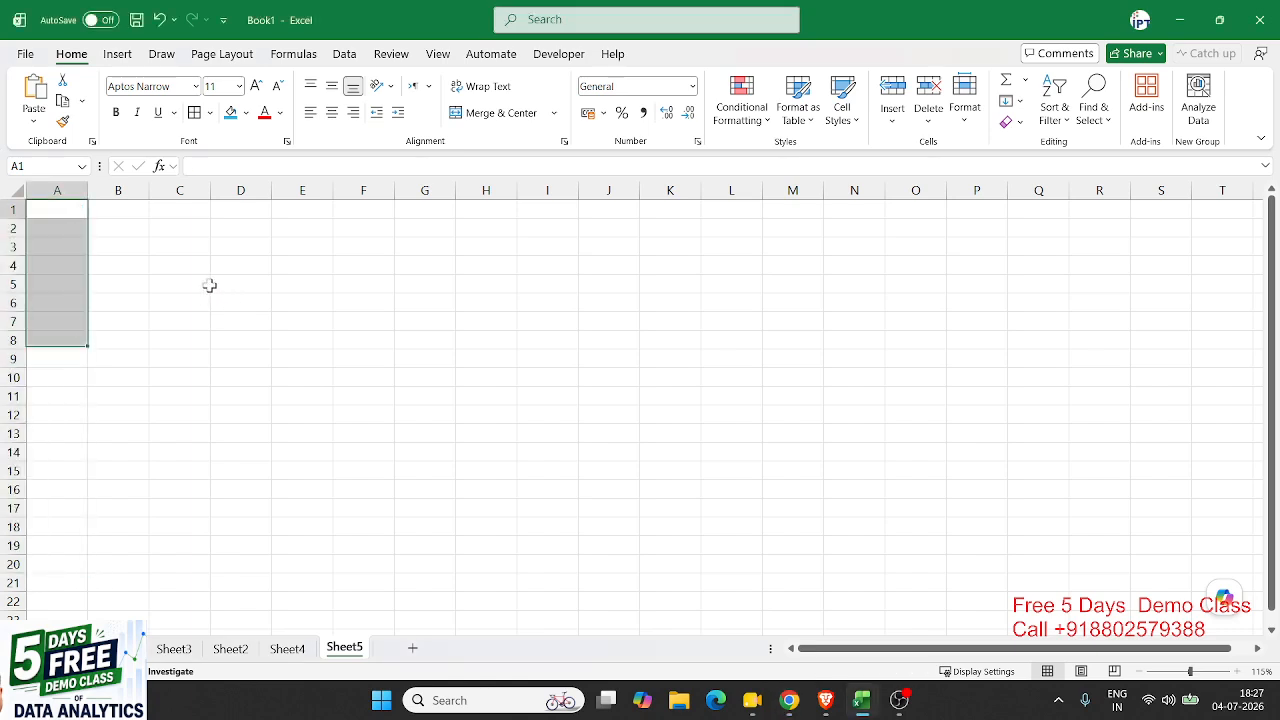
# Step: Enter 1 in cell A1
pyautogui.write('1')
pyautogui.press('Return')
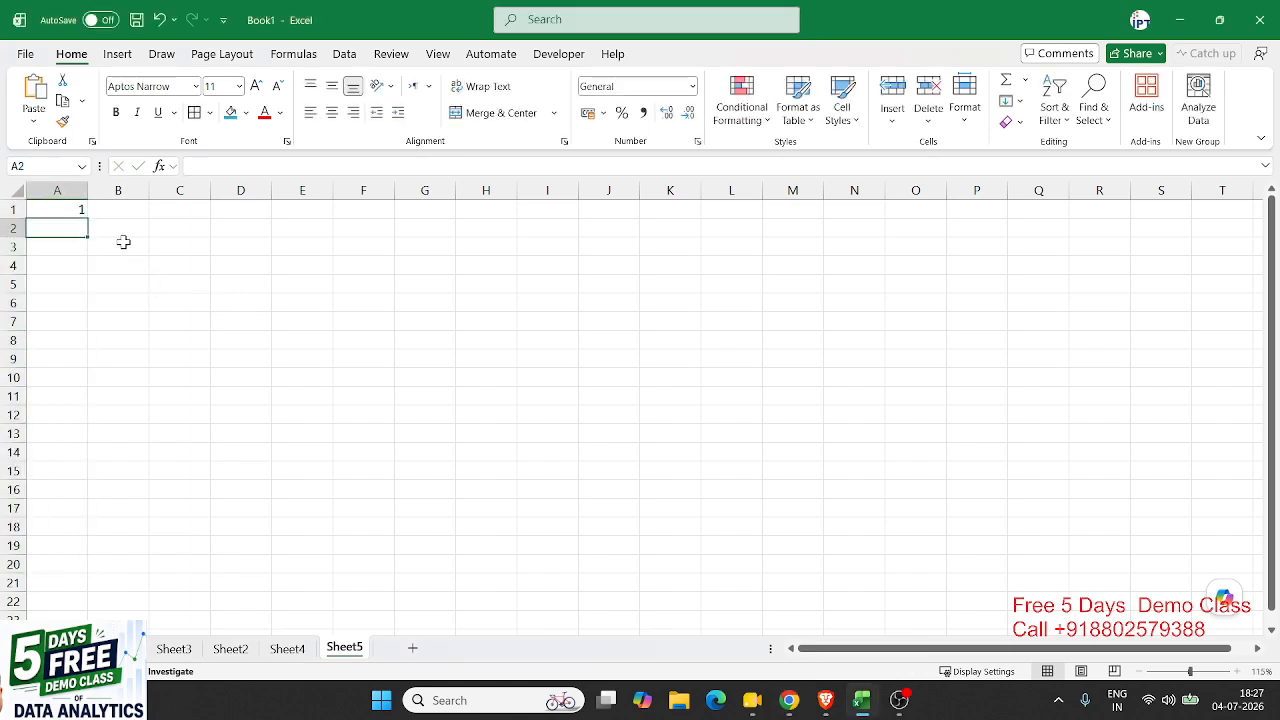
# Step: Try filling the single value in A1 down to A16 with the fill handle, and undo the fill
pyautogui.click(83, 209)
pyautogui.moveTo(87, 217); pyautogui.dragTo(69, 505)
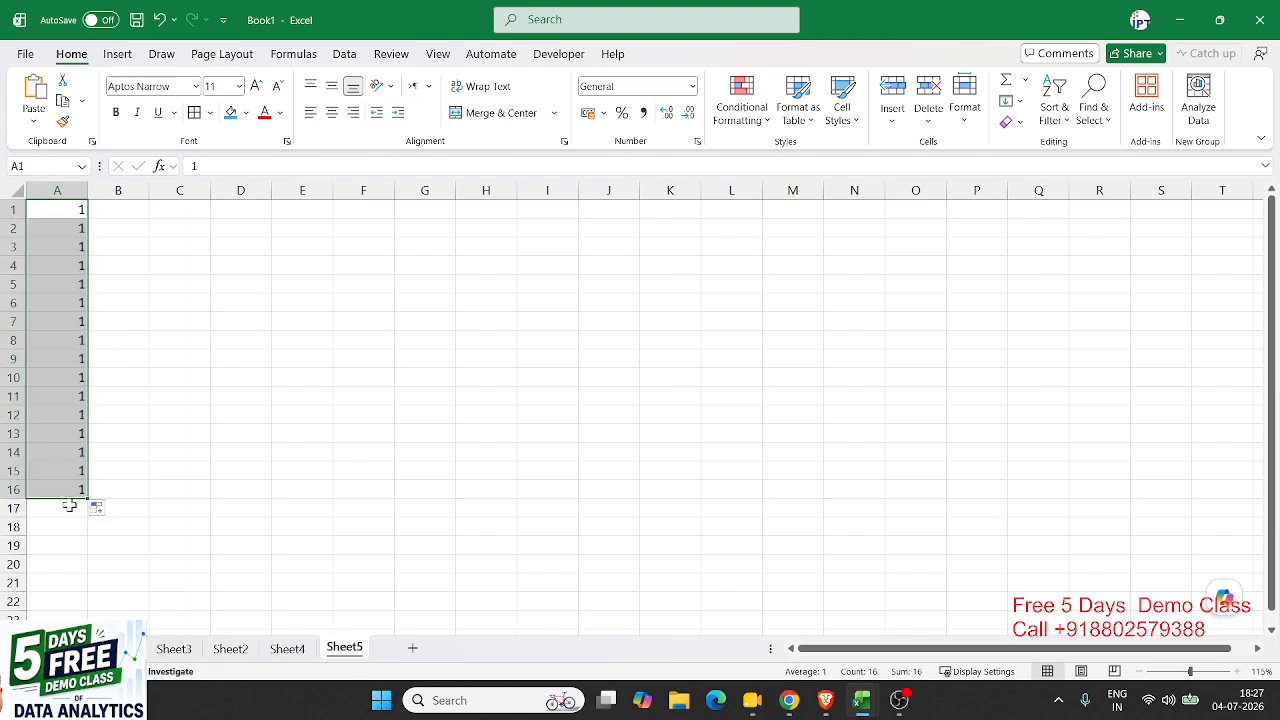
pyautogui.hotkey('ctrl', 'z')
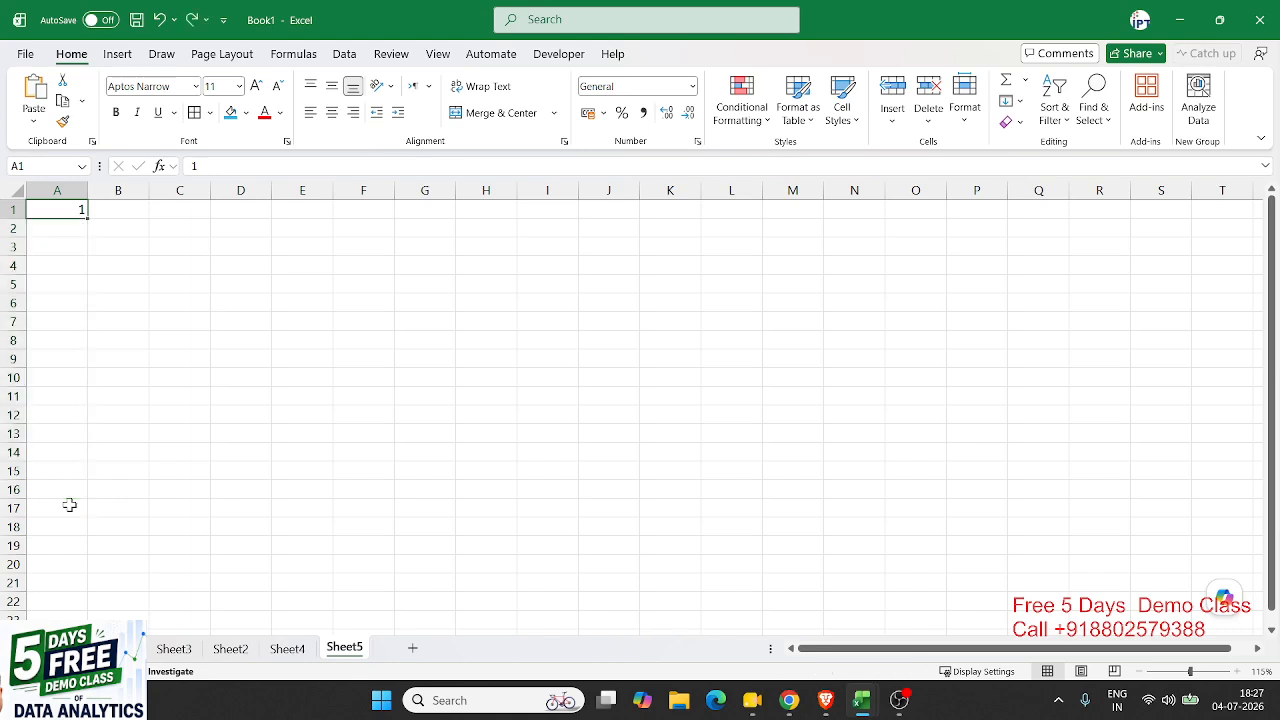
# Step: Enter 2 in A2 and extend the number series from A1:A2 down to A18 with the fill handle
pyautogui.click(57, 231)
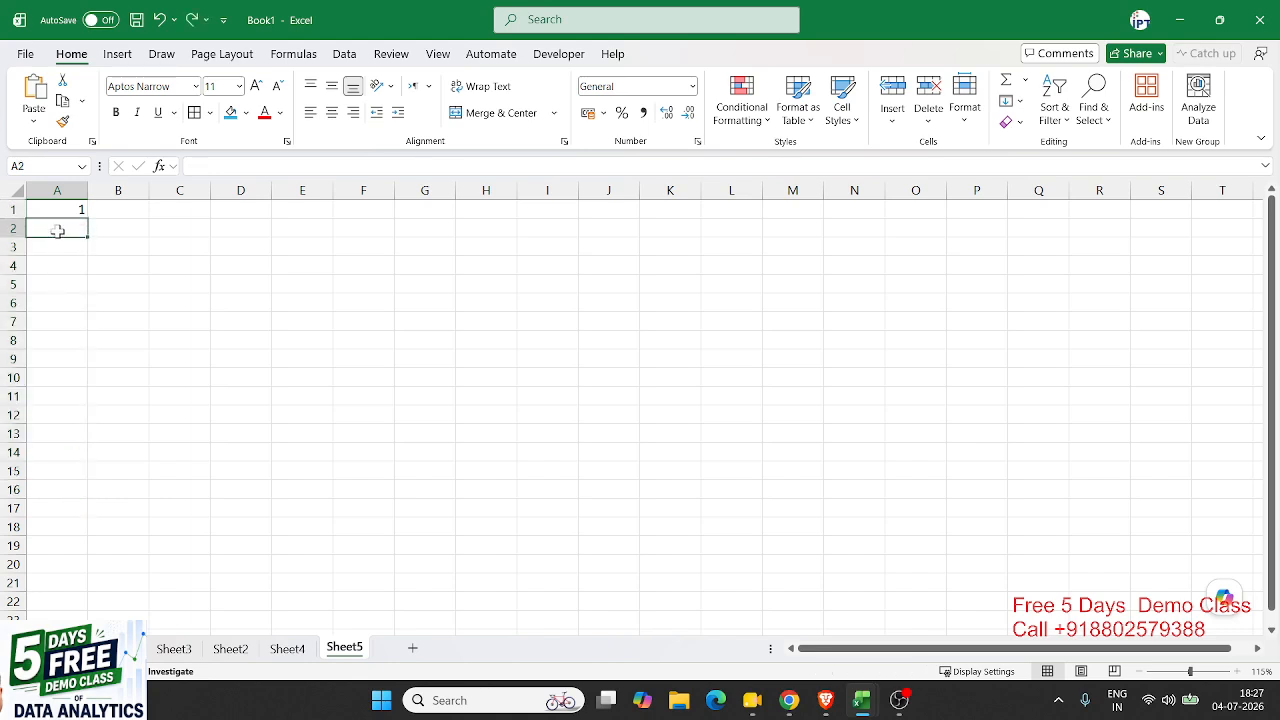
pyautogui.write('2')
pyautogui.click(105, 300)
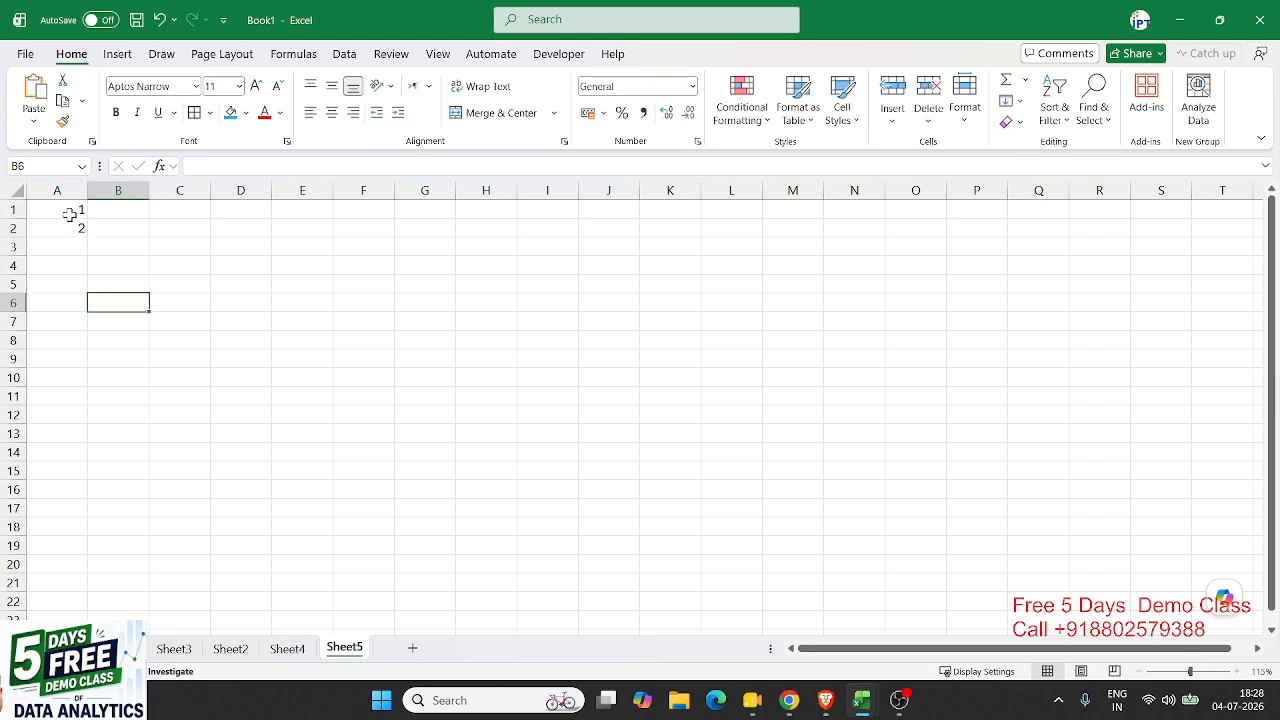
pyautogui.moveTo(69, 214); pyautogui.dragTo(63, 226)
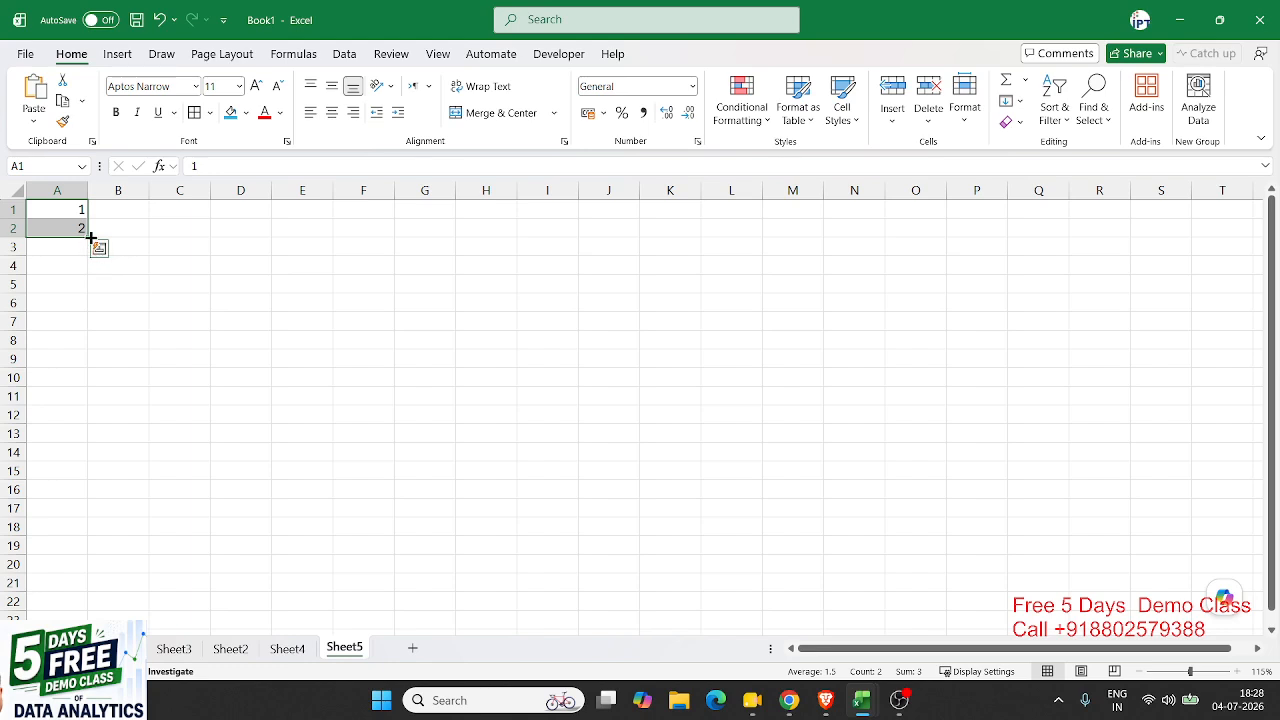
pyautogui.moveTo(91, 237); pyautogui.dragTo(64, 531)
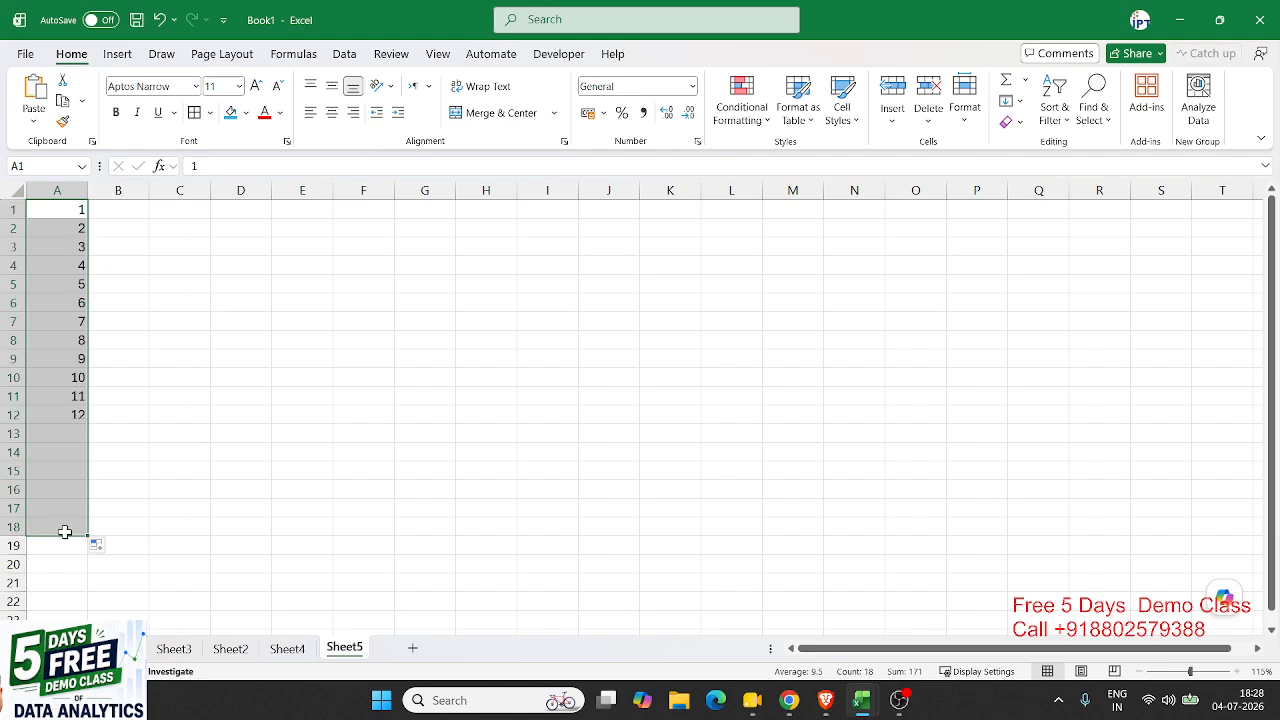
# Step: Enter 1 in C1 and 3 in C2 as the start of an odd-number series
pyautogui.click(182, 211)
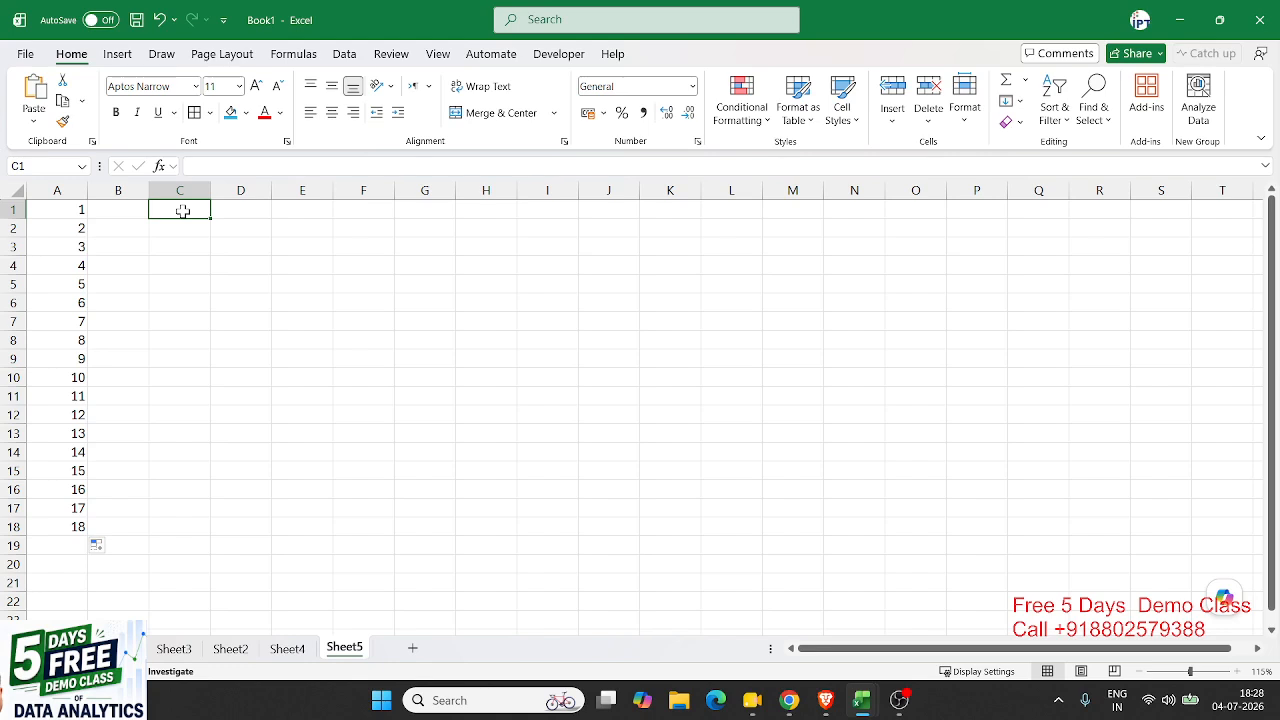
pyautogui.write('1')
pyautogui.press('Return')
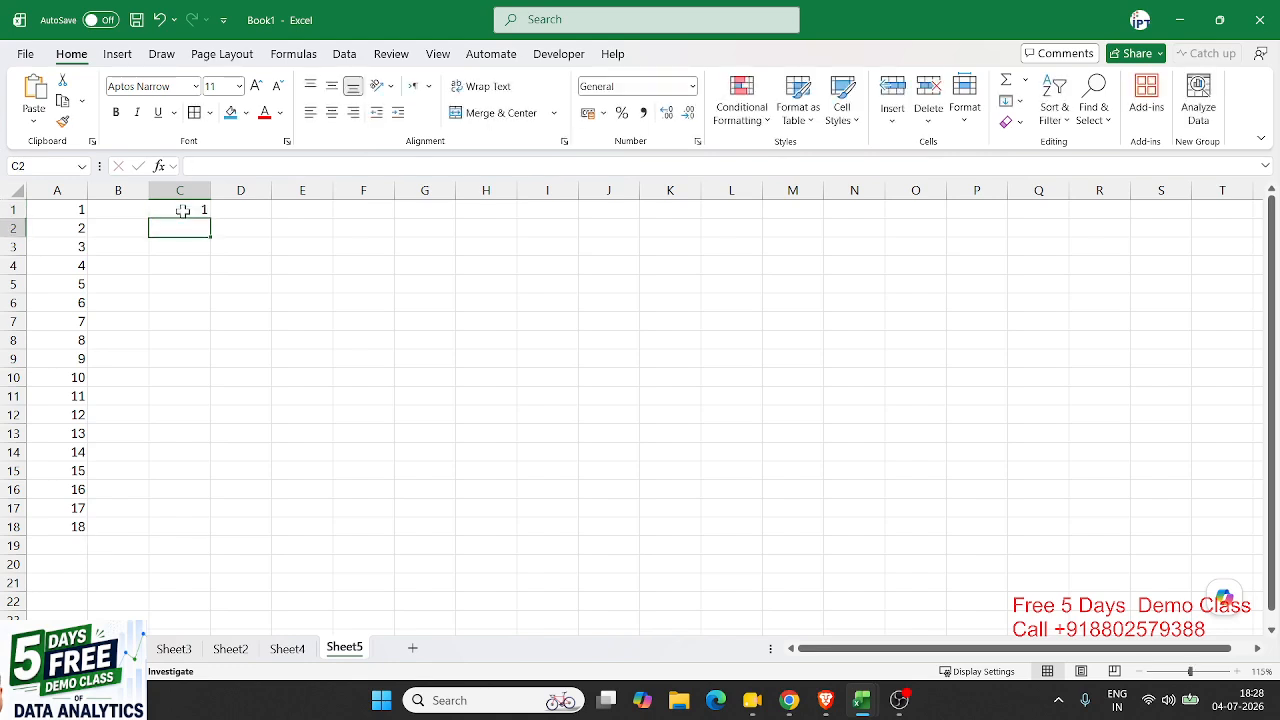
pyautogui.write('3')
pyautogui.press('Return')
# Step: Extend the odd-number series from C1:C2 down to C18 with the fill handle
pyautogui.moveTo(183, 211); pyautogui.dragTo(180, 226)
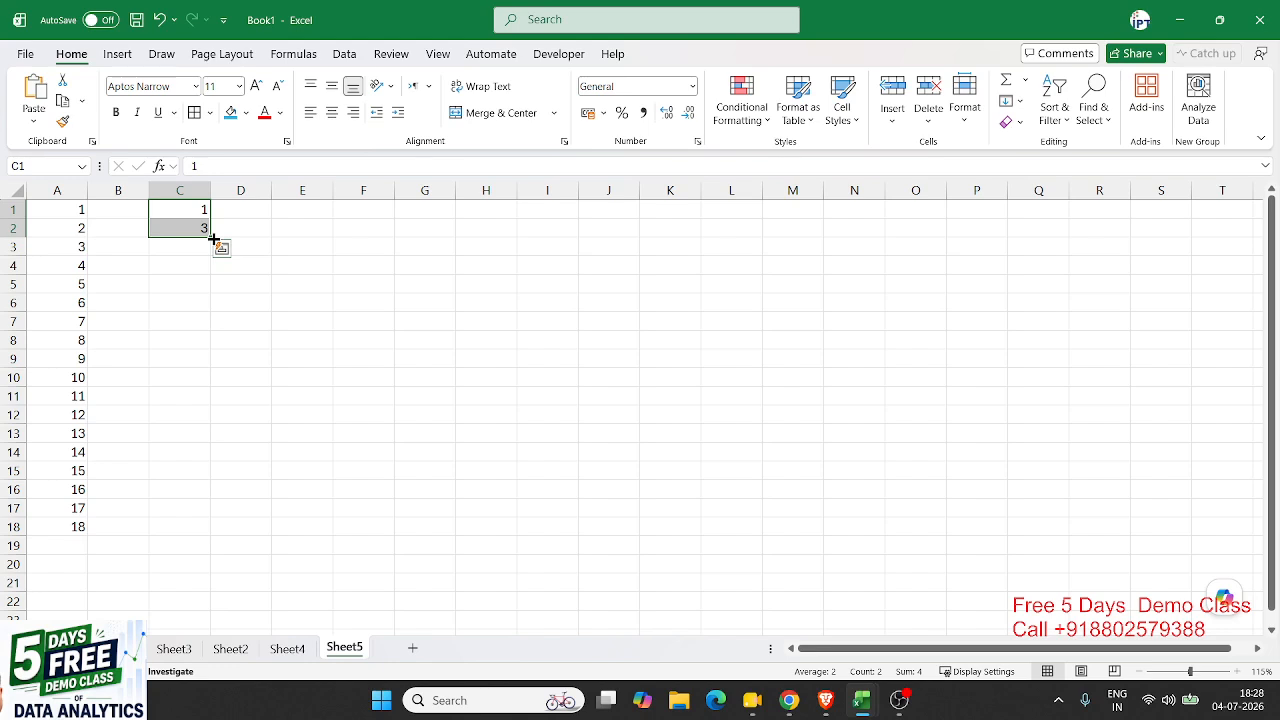
pyautogui.moveTo(213, 237); pyautogui.dragTo(183, 540)
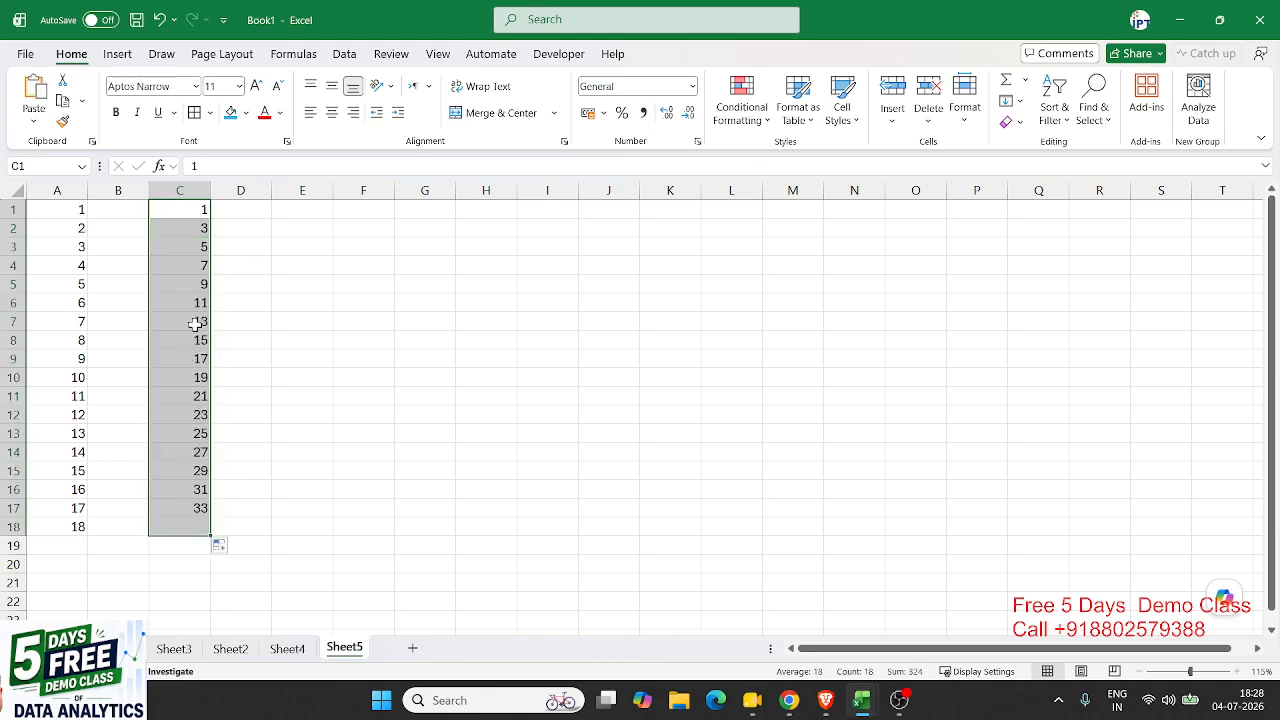
pyautogui.moveTo(200, 244); pyautogui.dragTo(183, 352)
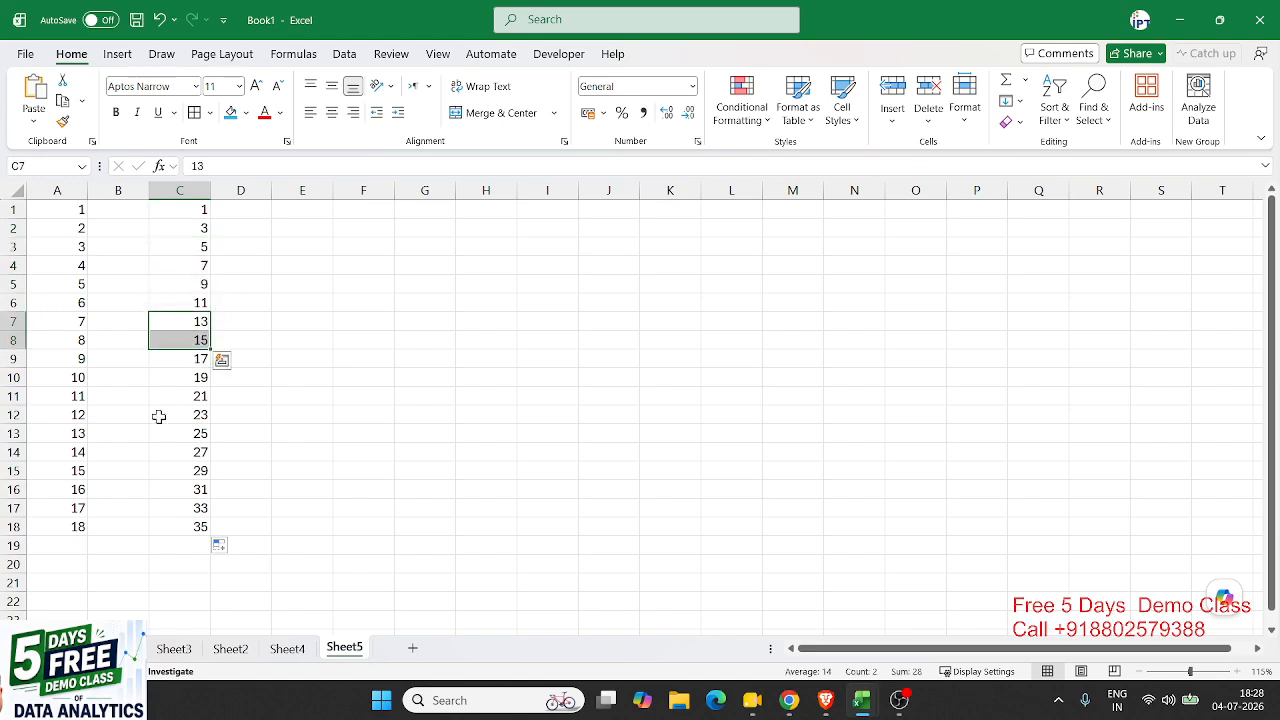
# Step: Enter the date 4-july in cell E1
pyautogui.click(318, 211)
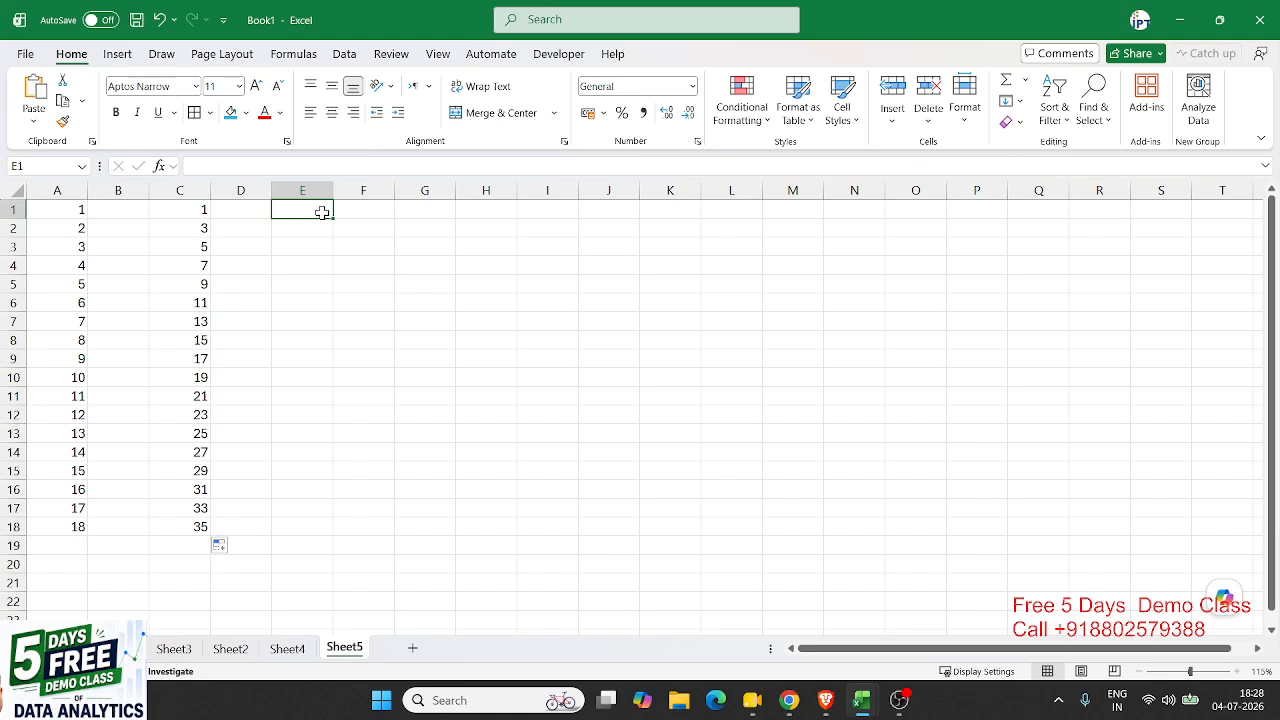
pyautogui.write('4')
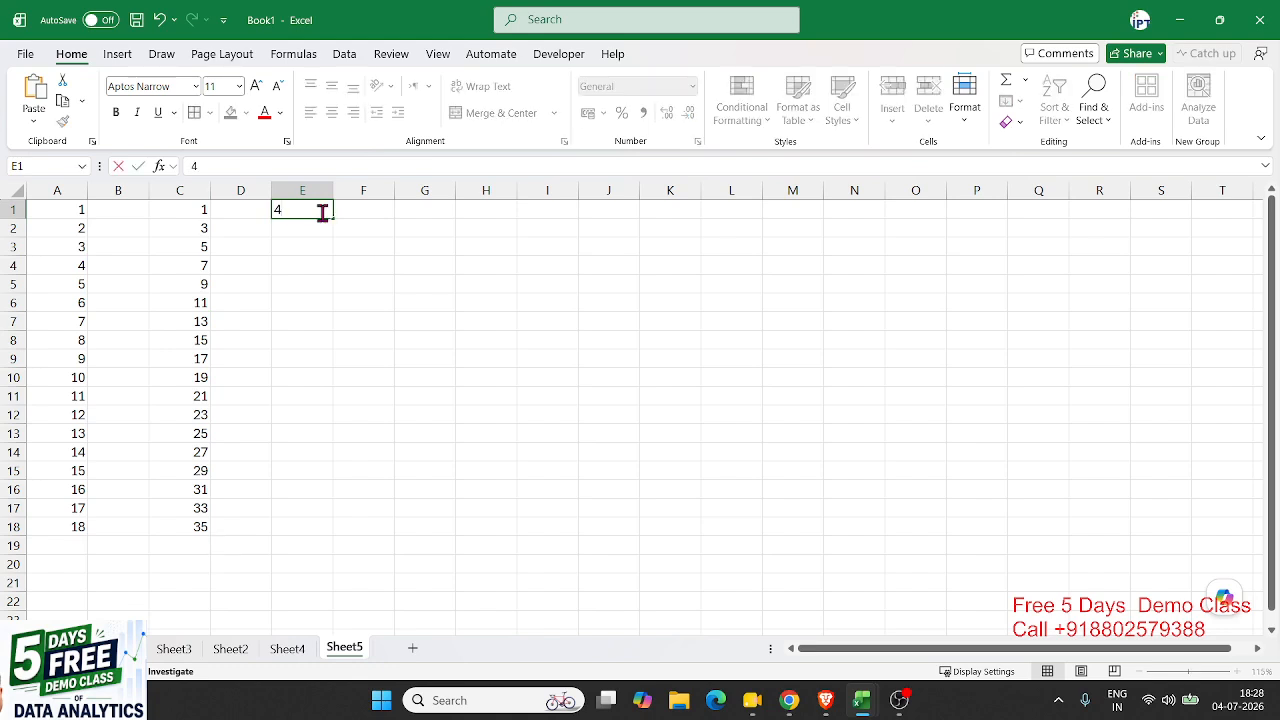
pyautogui.write('-july')
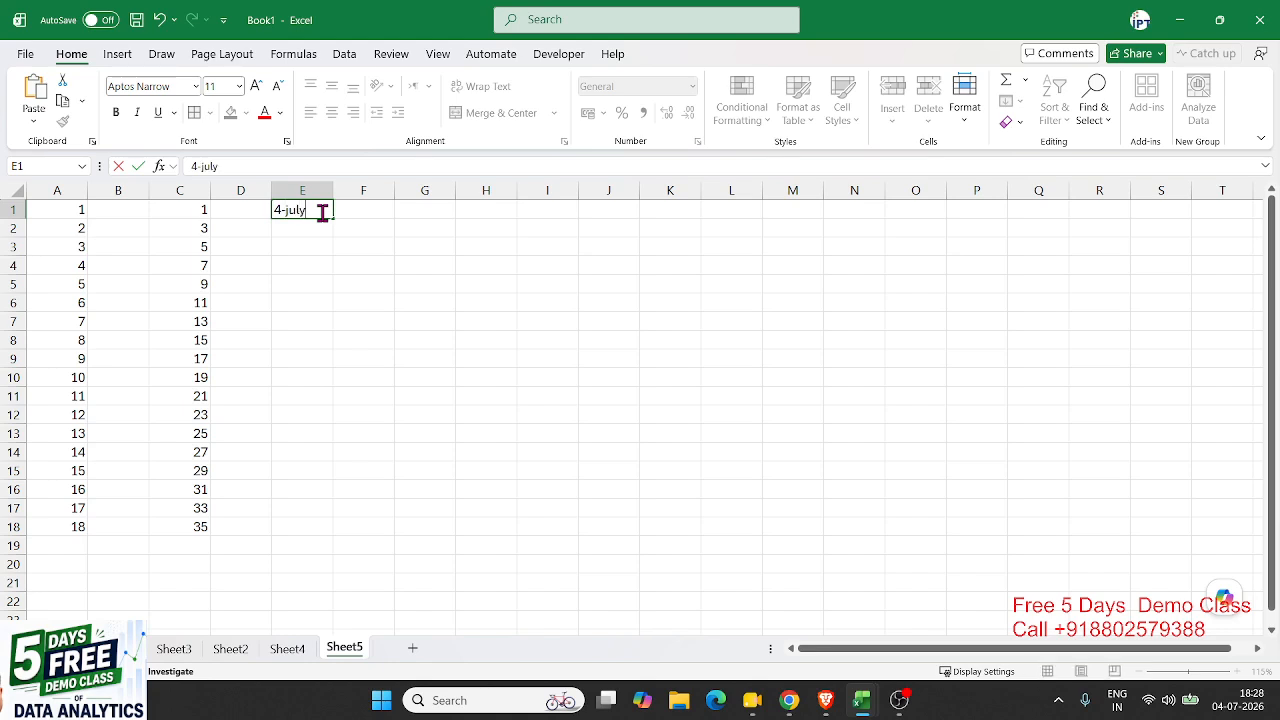
pyautogui.press('Return')
# Step: Fill the date in E1 down to E18 as a trial, and undo the fill
pyautogui.click(322, 212)
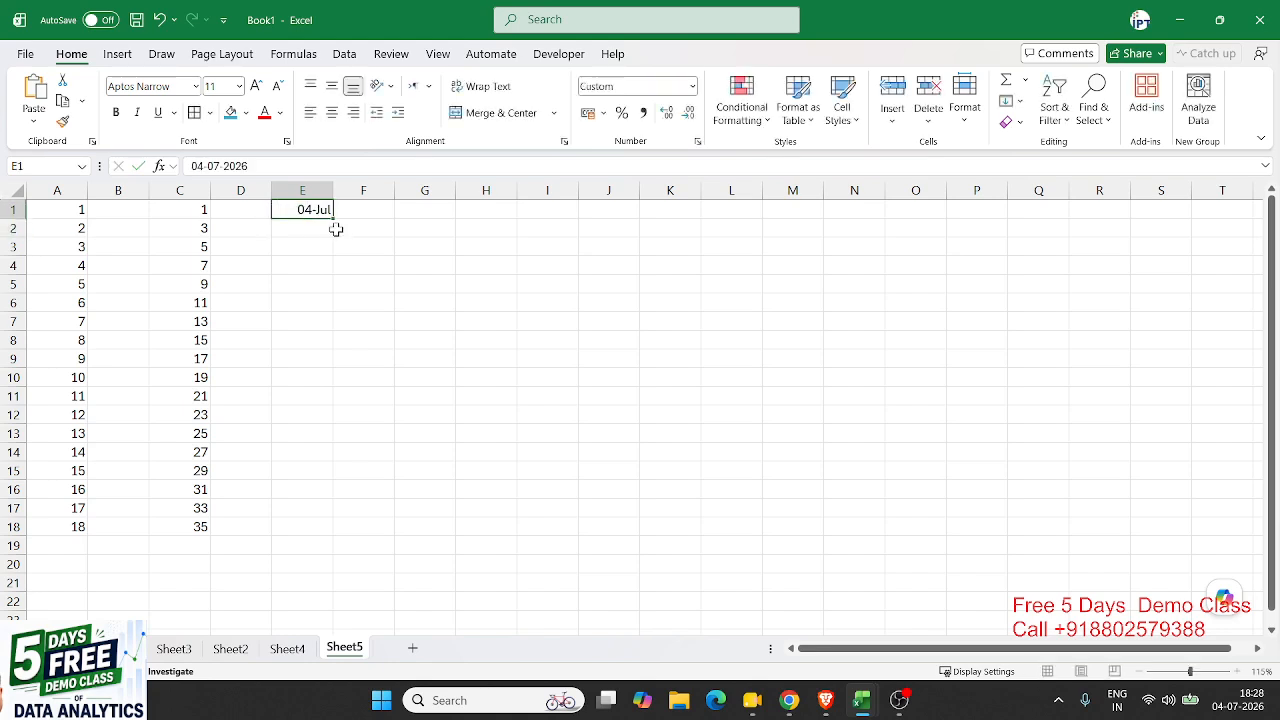
pyautogui.moveTo(333, 219); pyautogui.dragTo(300, 543)
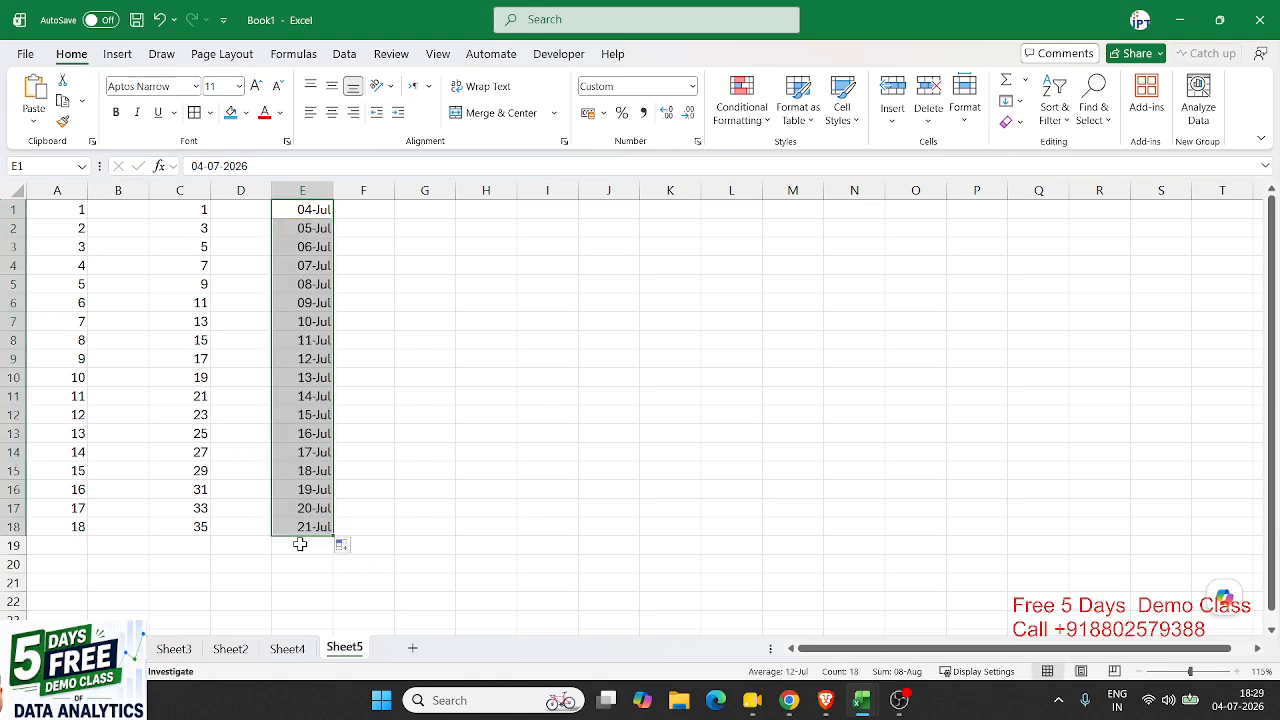
pyautogui.hotkey('ctrl', 'z')
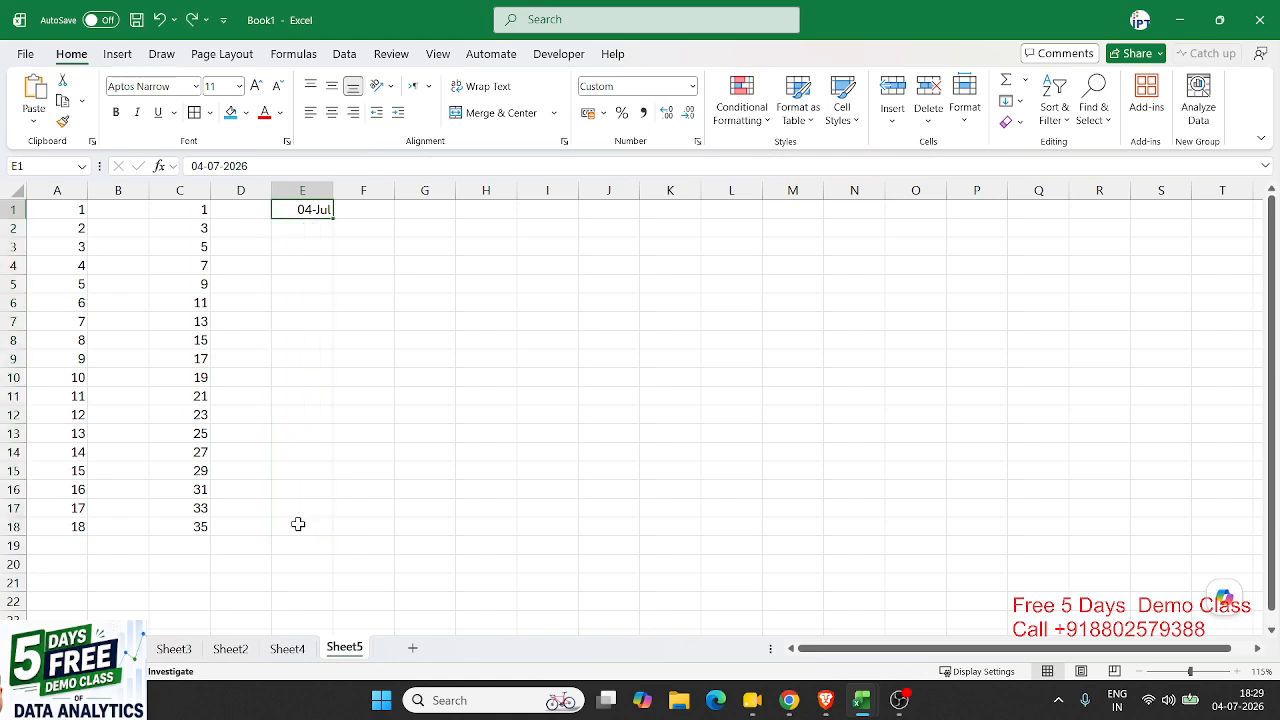
# Step: Fill consecutive daily dates from E1 down to E18 with the fill handle
pyautogui.moveTo(294, 237); pyautogui.dragTo(294, 196)
pyautogui.click(303, 280)
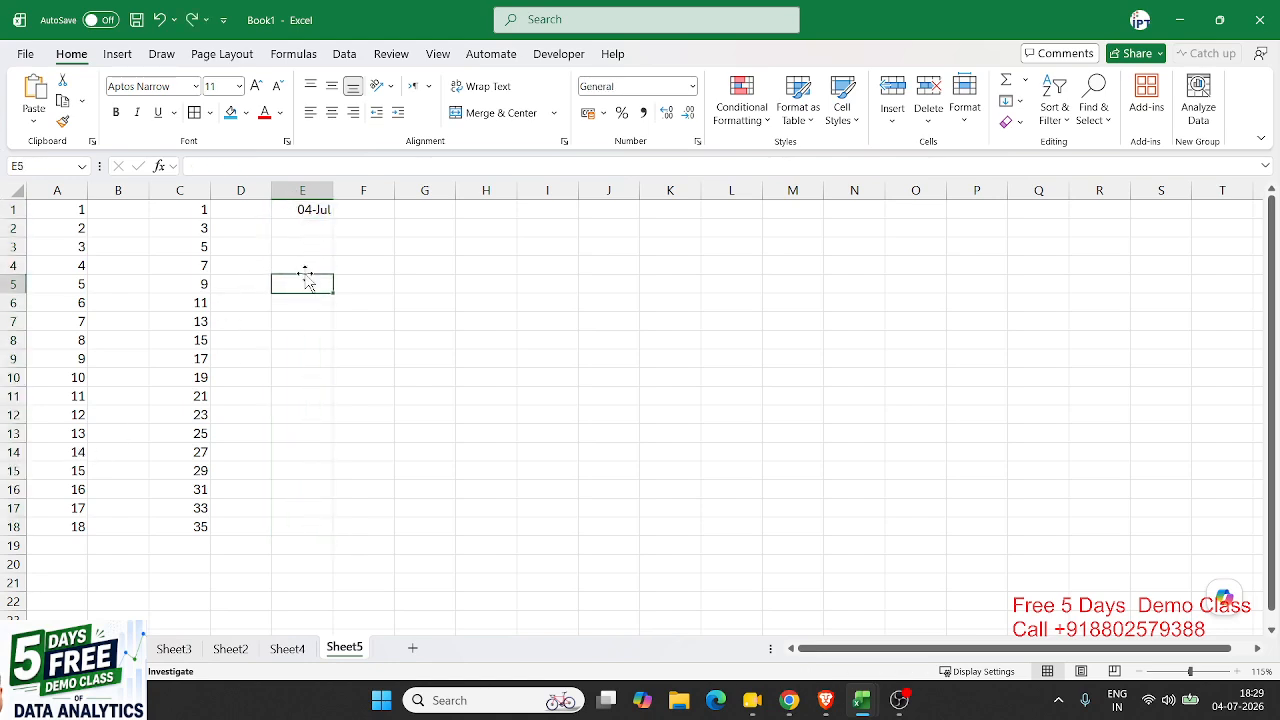
pyautogui.click(308, 213)
pyautogui.moveTo(333, 216); pyautogui.dragTo(323, 544)
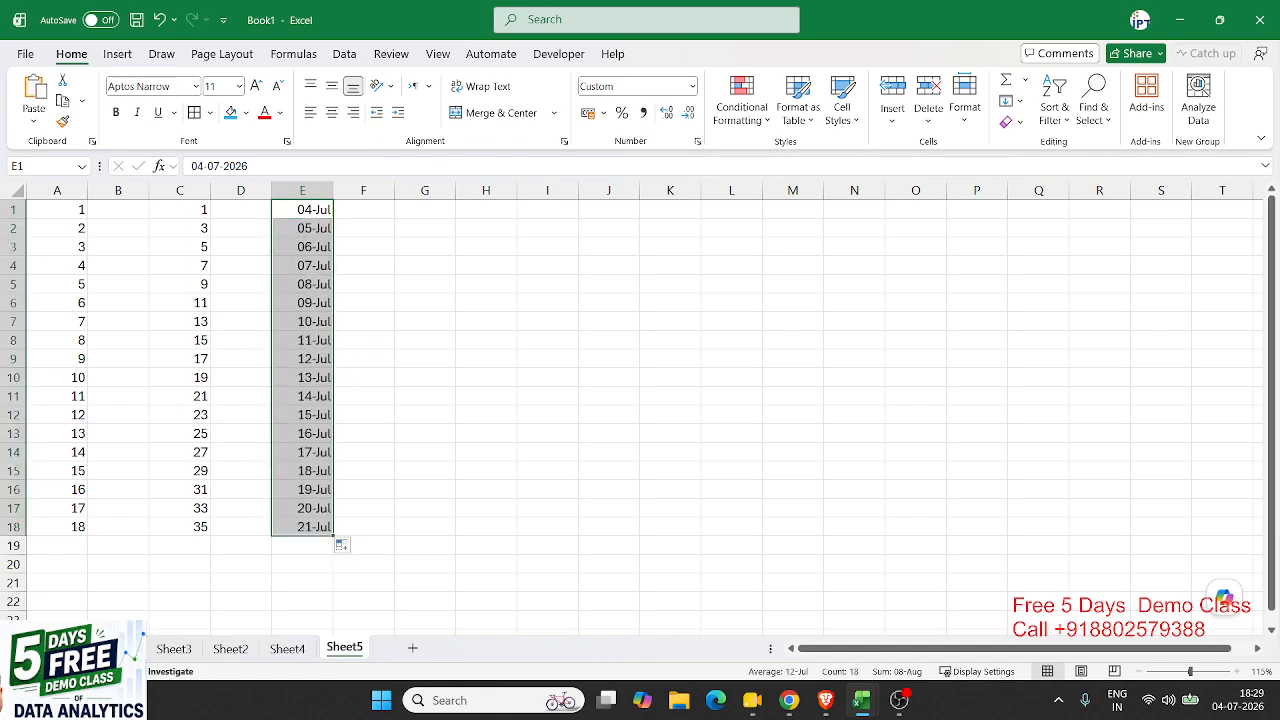
pyautogui.hotkey('alt', 'Tab')
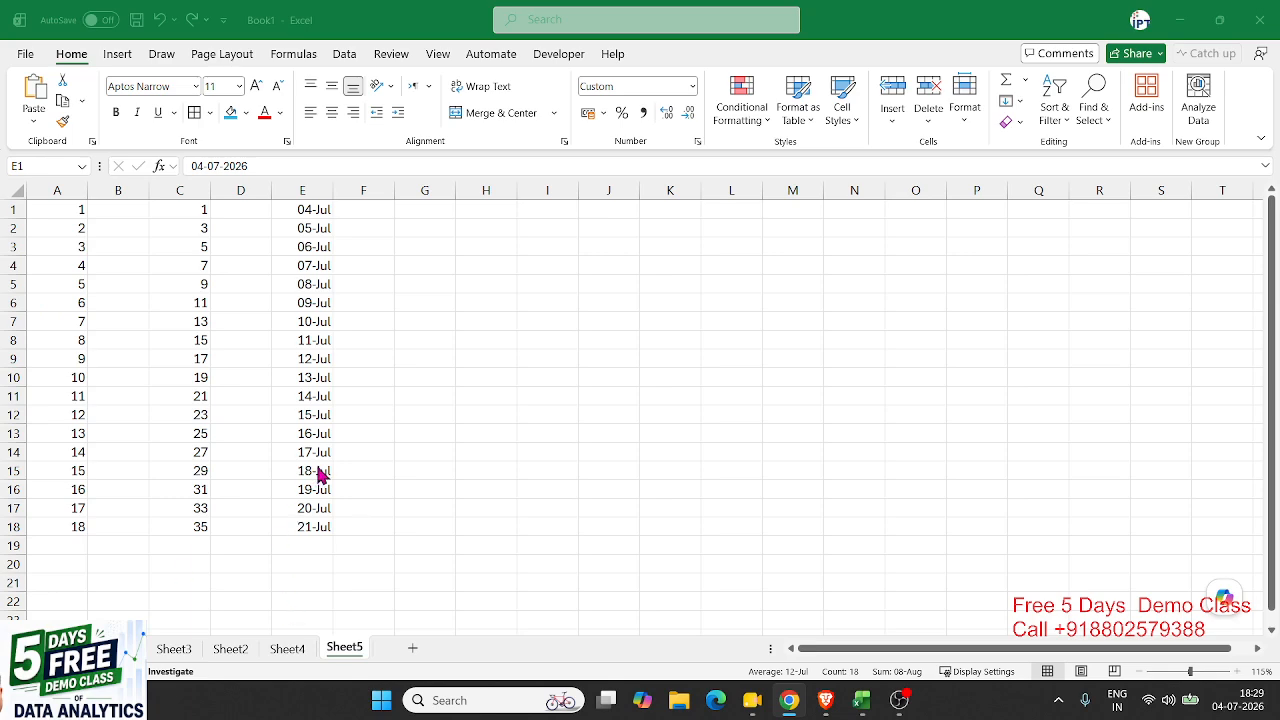
pyautogui.hotkey('ctrl', 'shift', 'Down')
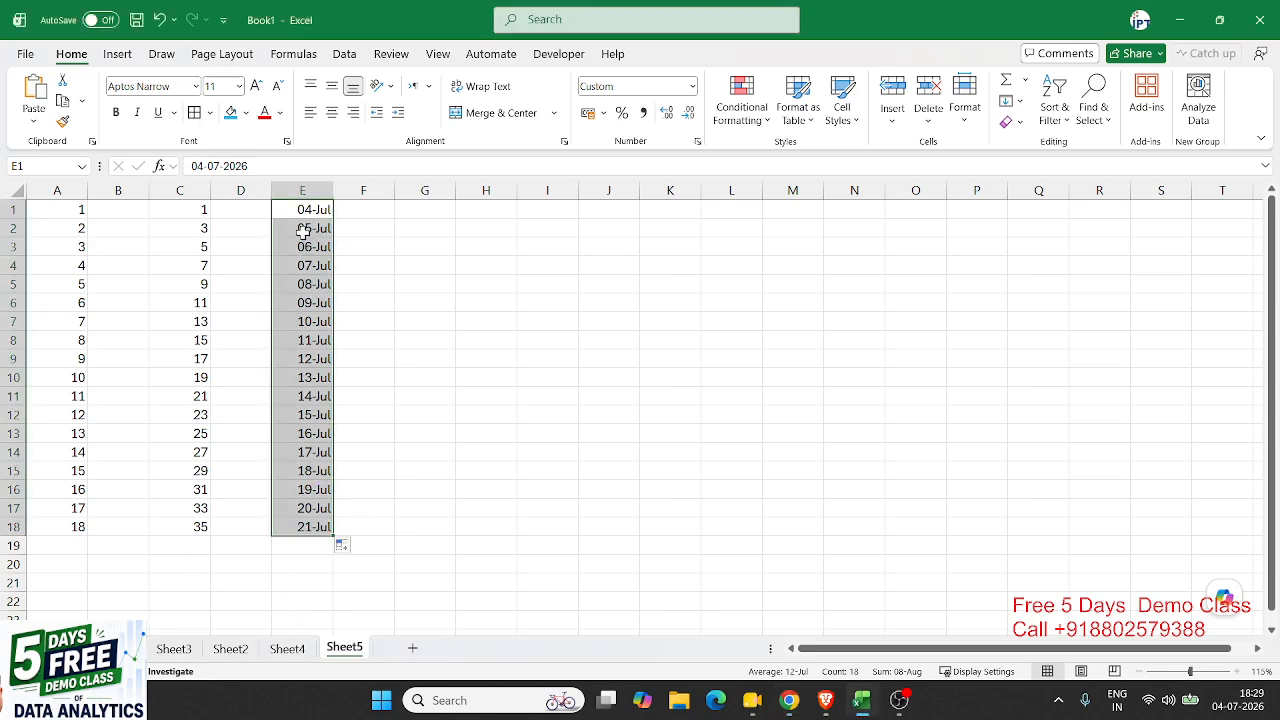
# Step: Enter July-2026 in G1 and fill the consecutive months down to G18
pyautogui.click(411, 216)
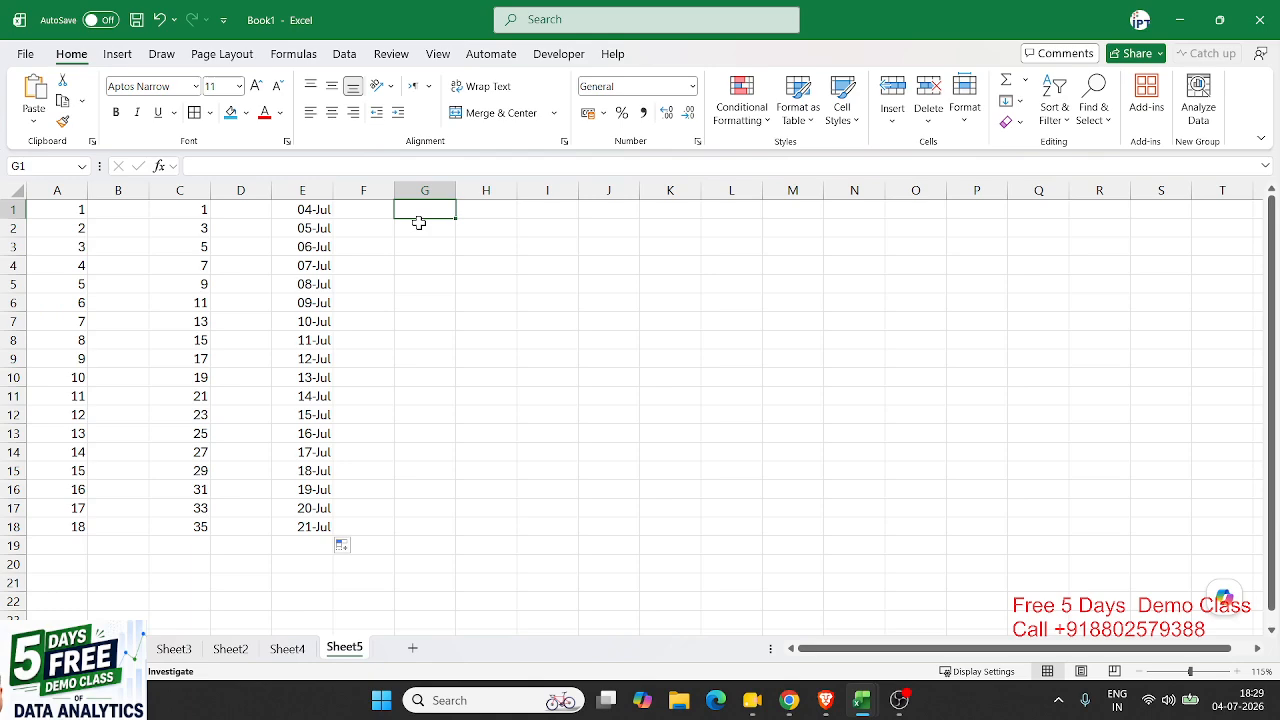
pyautogui.write('Jul')
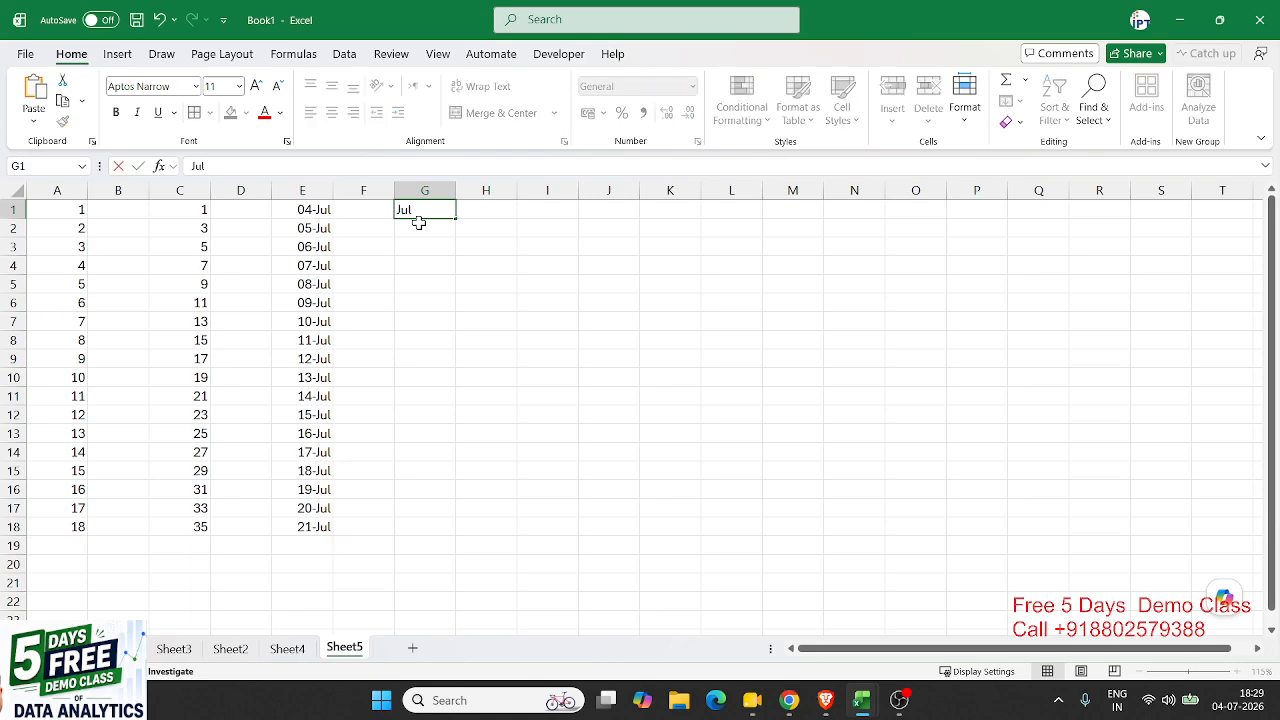
pyautogui.write('y-2026')
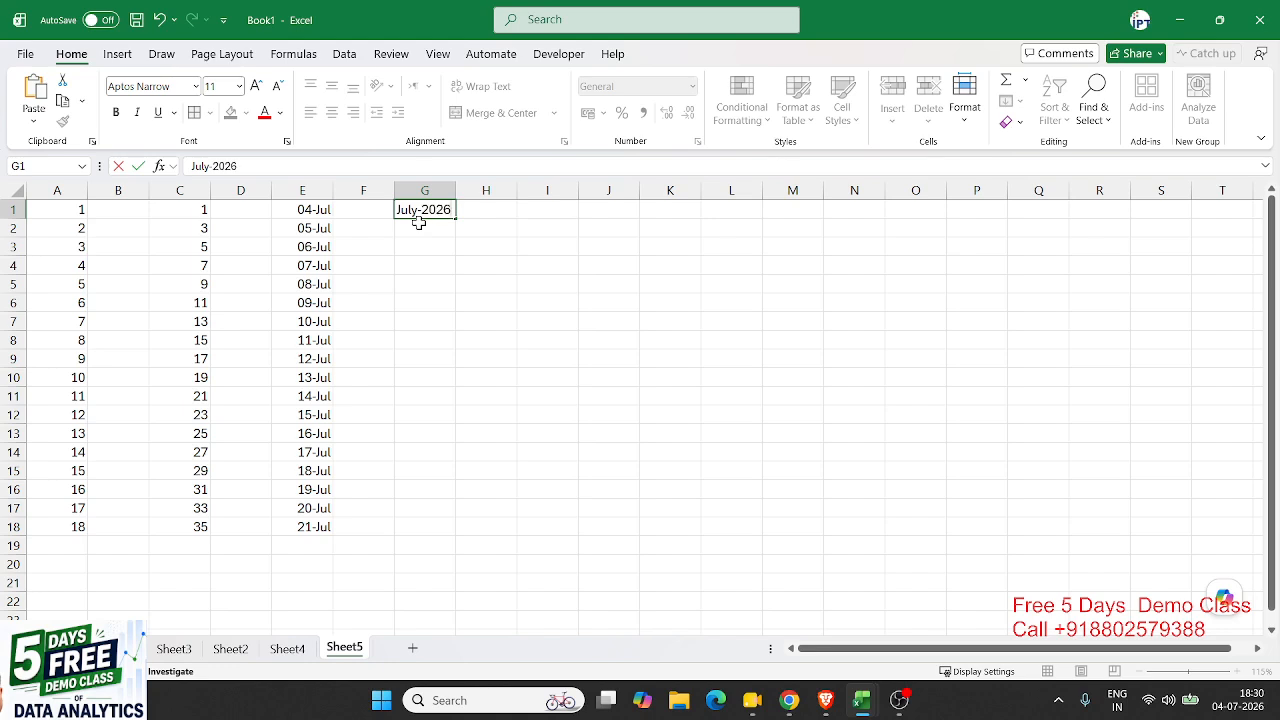
pyautogui.press('Return')
pyautogui.click(426, 211)
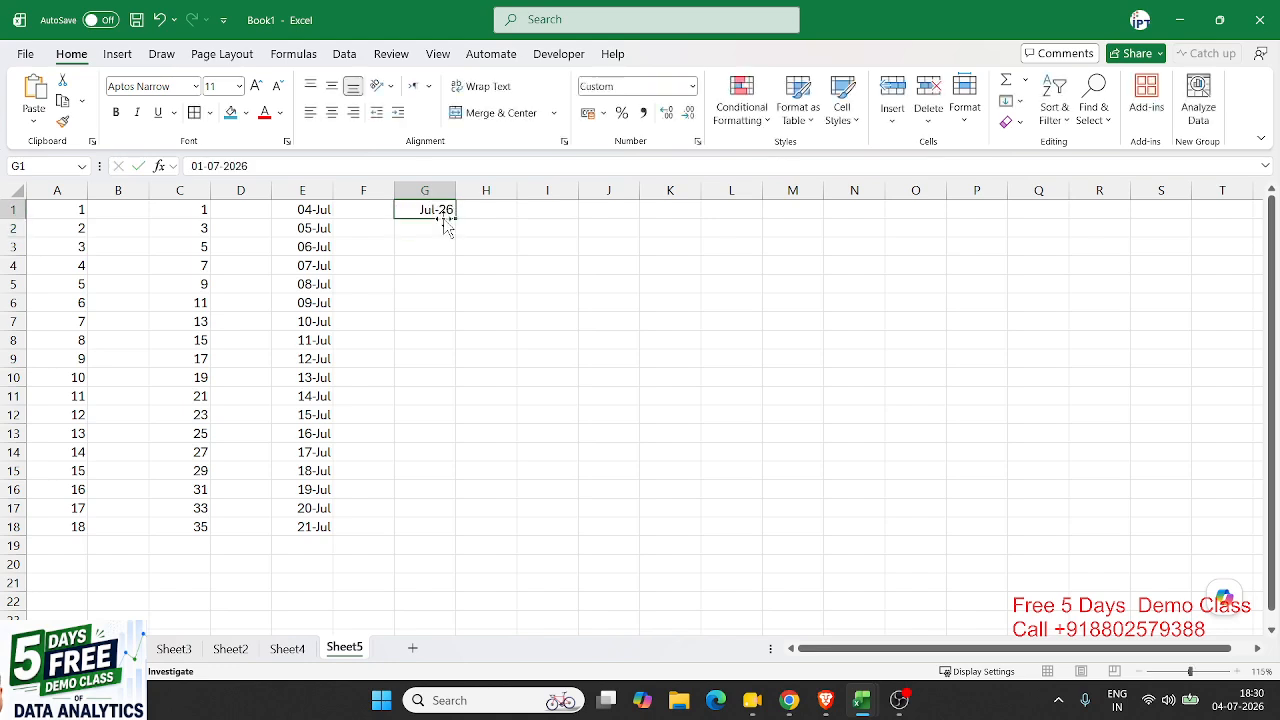
pyautogui.moveTo(455, 218); pyautogui.dragTo(456, 537)
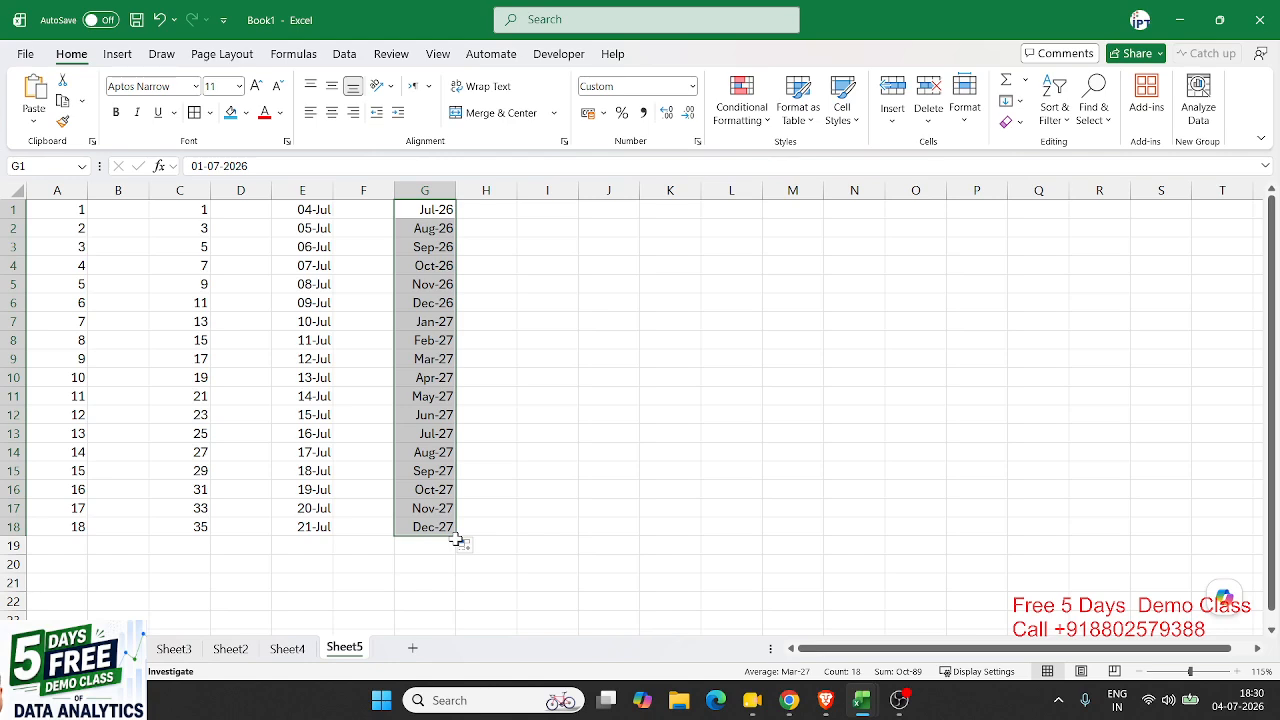
pyautogui.click(499, 304)
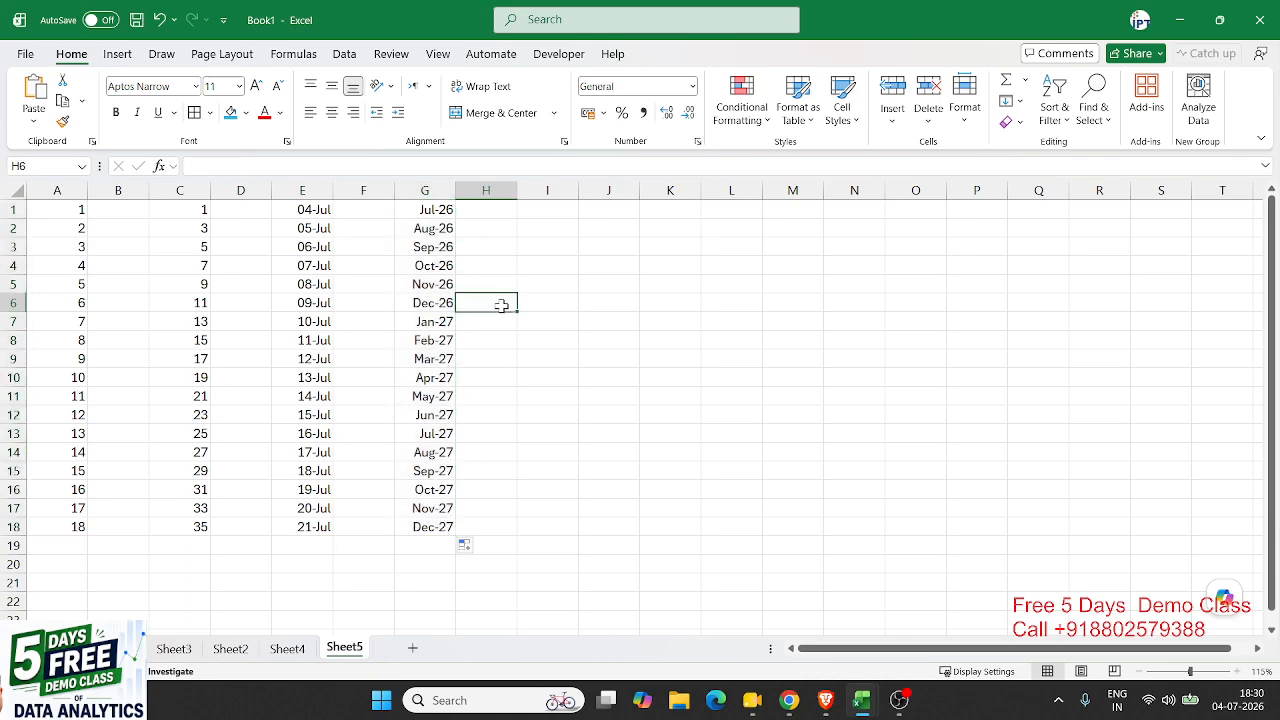
# Step: Enter User-1 in I1 and fill the numbered user labels down to I18
pyautogui.click(552, 210)
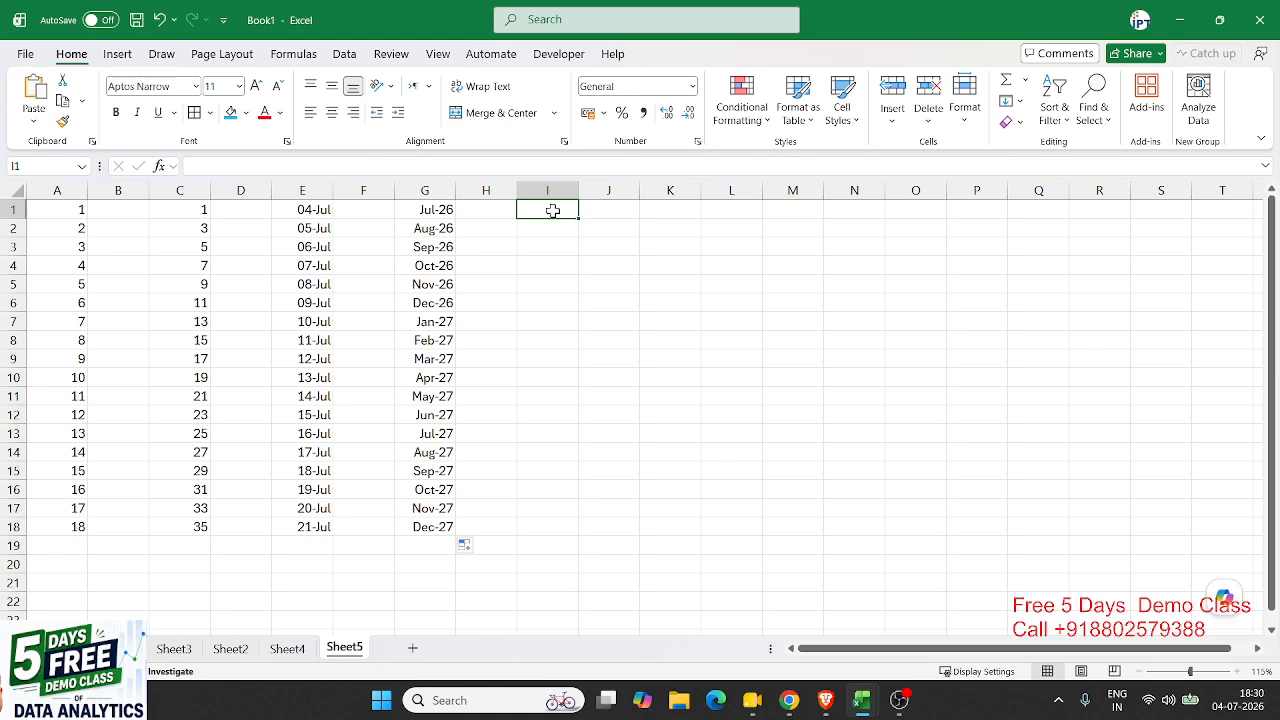
pyautogui.write('User-')
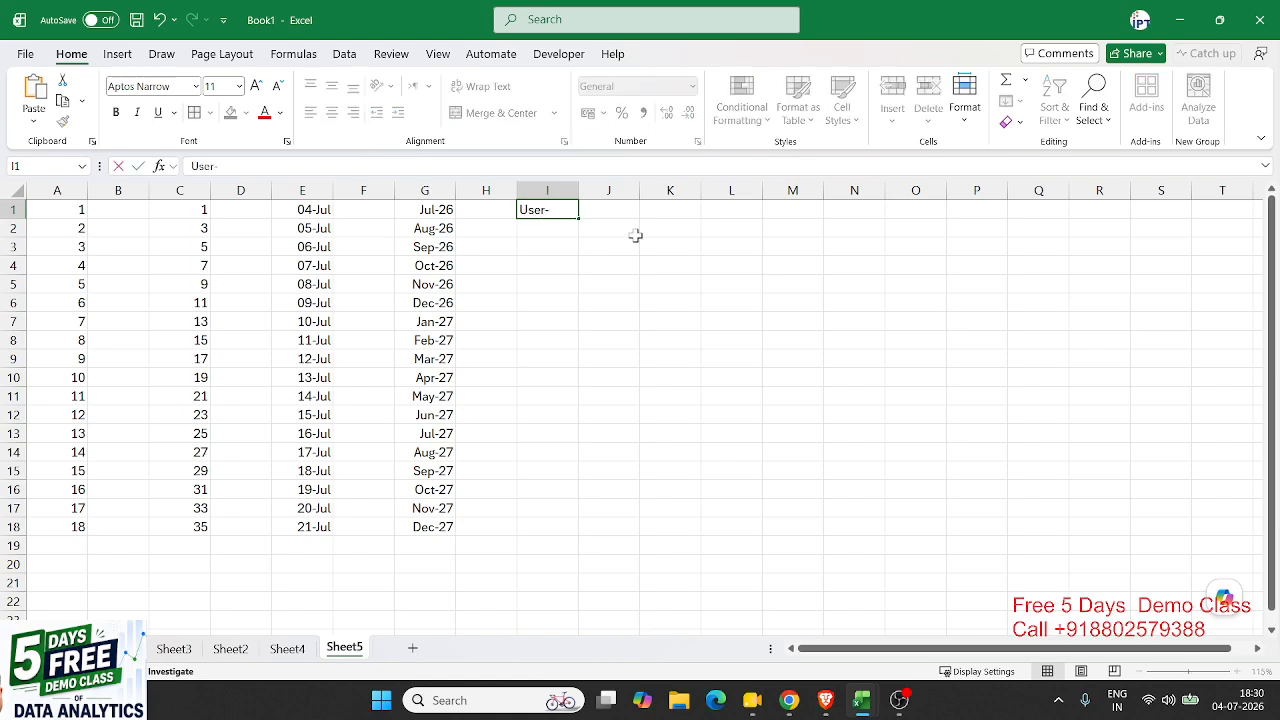
pyautogui.write('1')
pyautogui.press('Return')
pyautogui.click(553, 213)
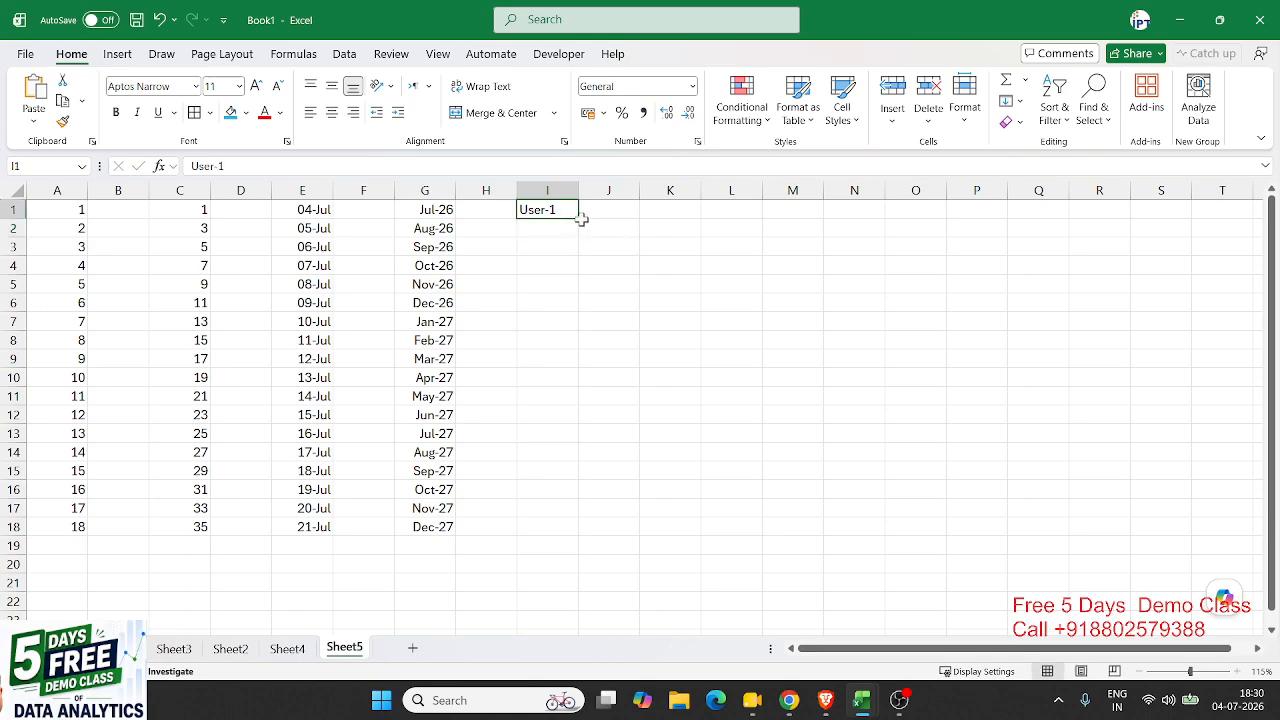
pyautogui.moveTo(582, 213); pyautogui.dragTo(589, 532)
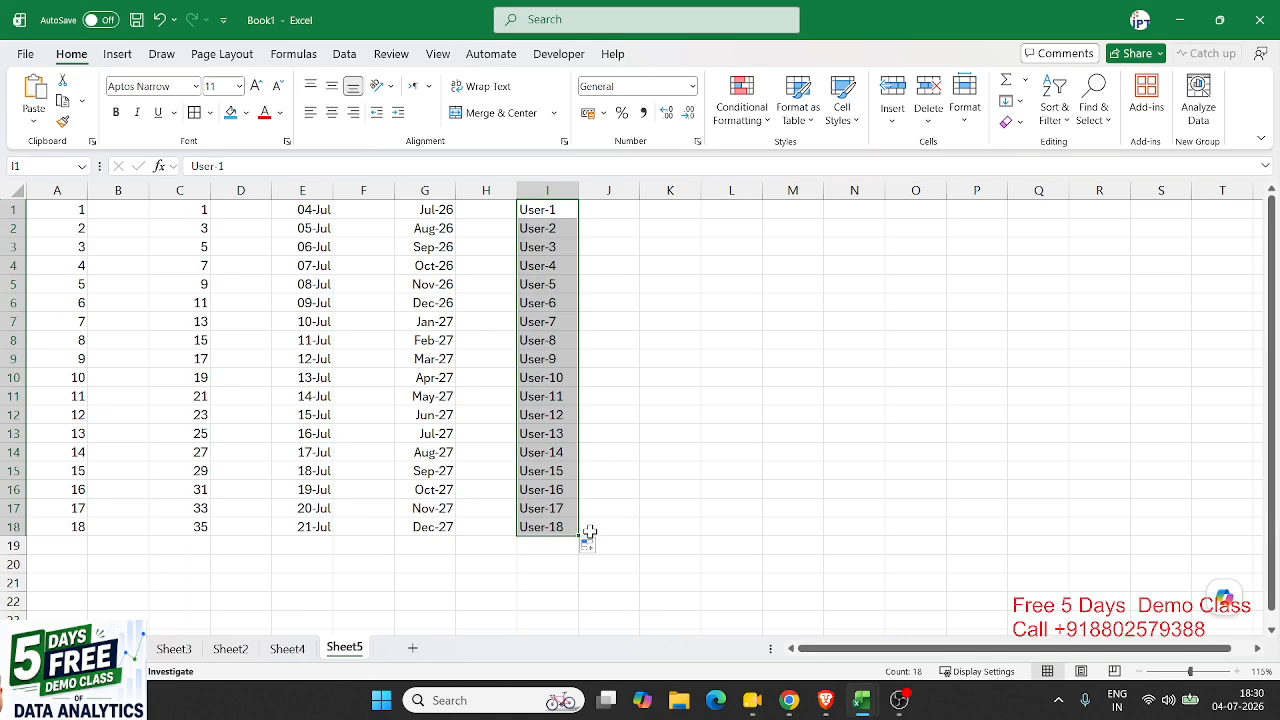
# Step: Enter the number-first label 1.User in cell K1
pyautogui.click(662, 214)
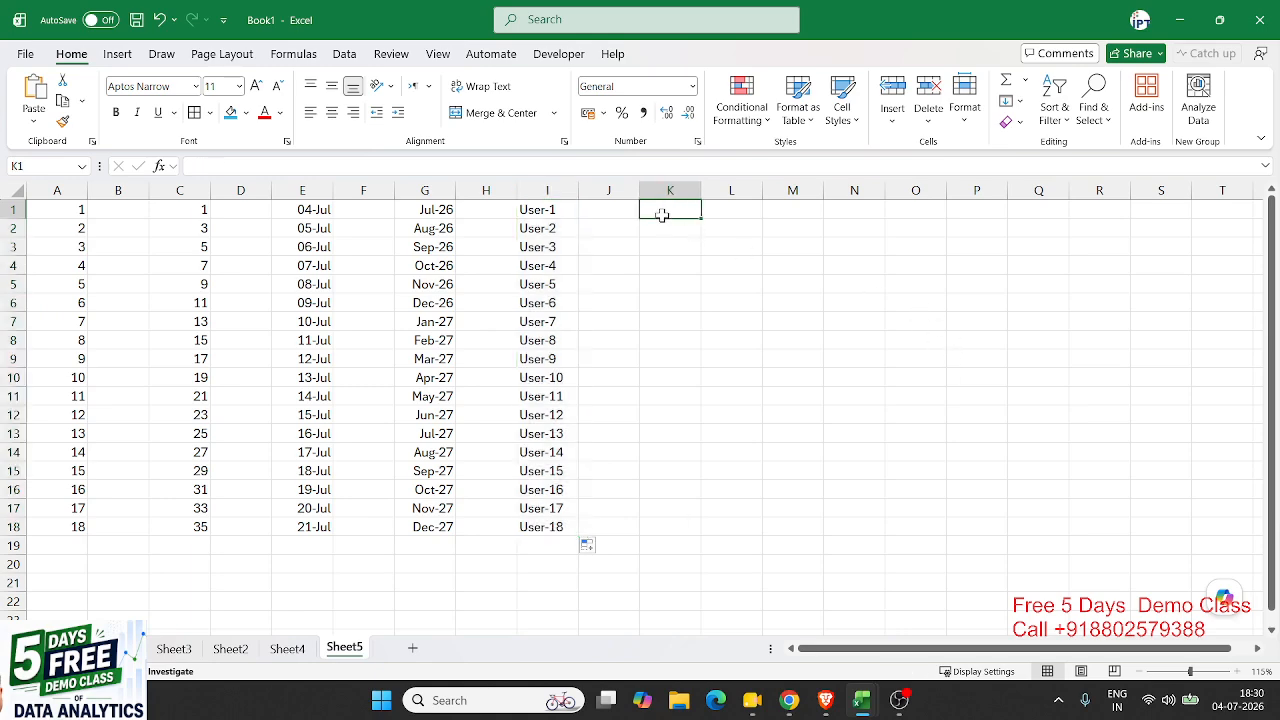
pyautogui.write('1.U')
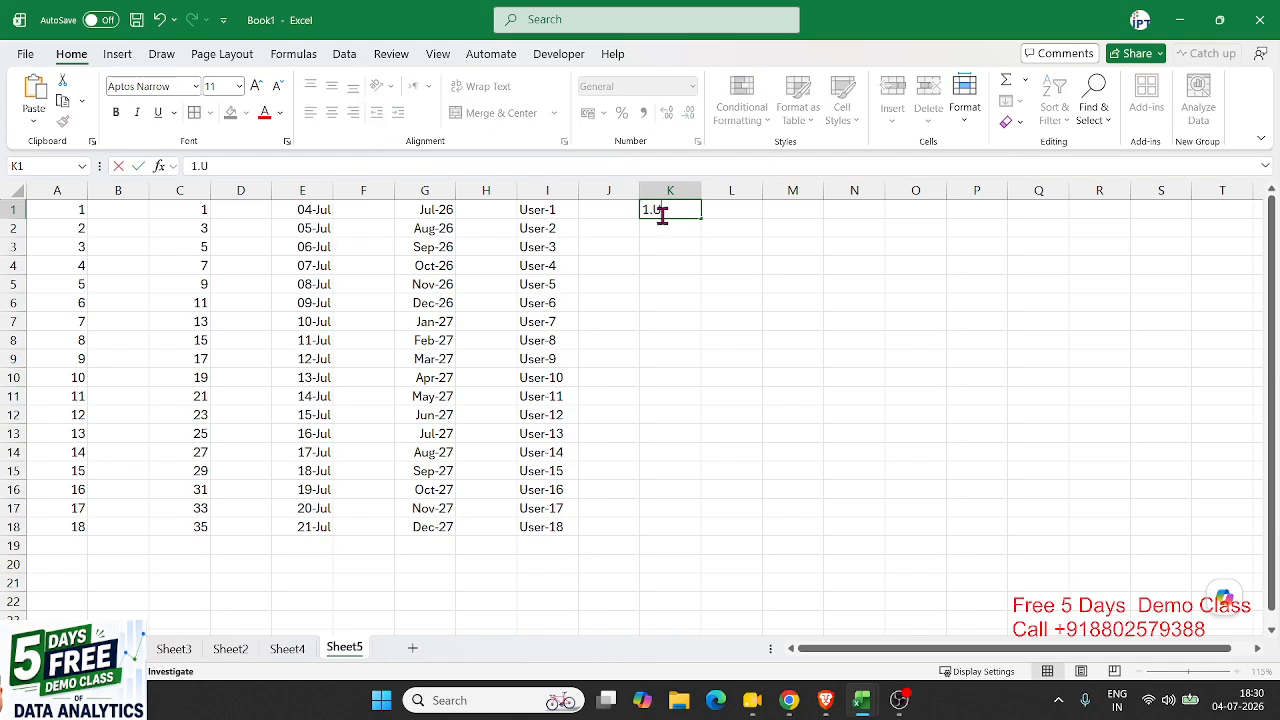
pyautogui.write('ser')
pyautogui.click(650, 272)
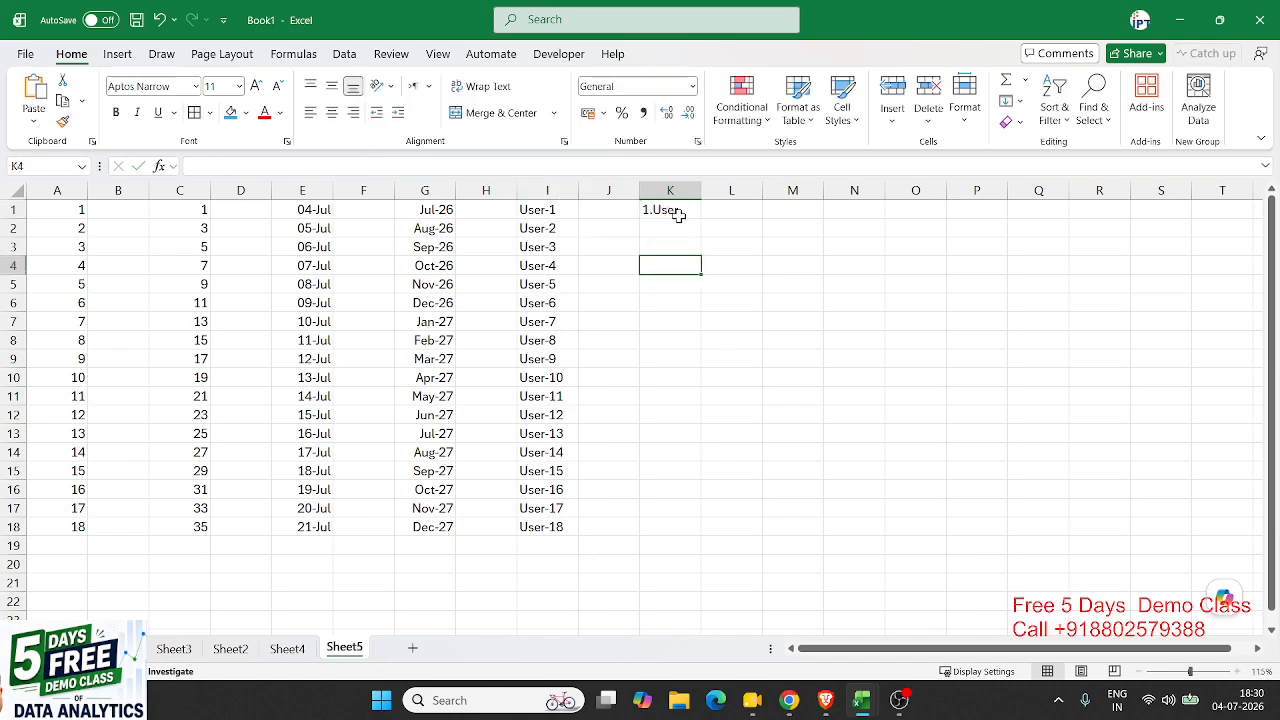
# Step: Fill the 1.User label from K1 down to K18 with the fill handle and compare it with the User-1 series
pyautogui.click(680, 211)
pyautogui.moveTo(699, 220); pyautogui.dragTo(694, 540)
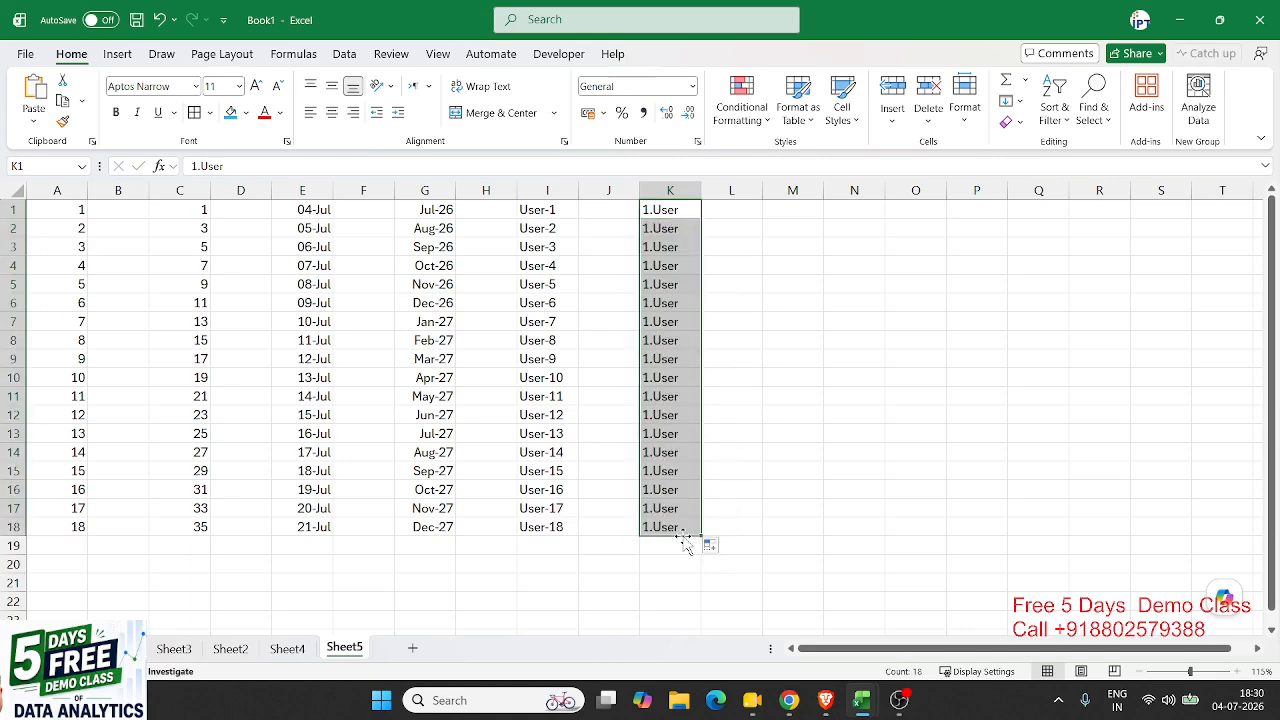
pyautogui.click(562, 209)
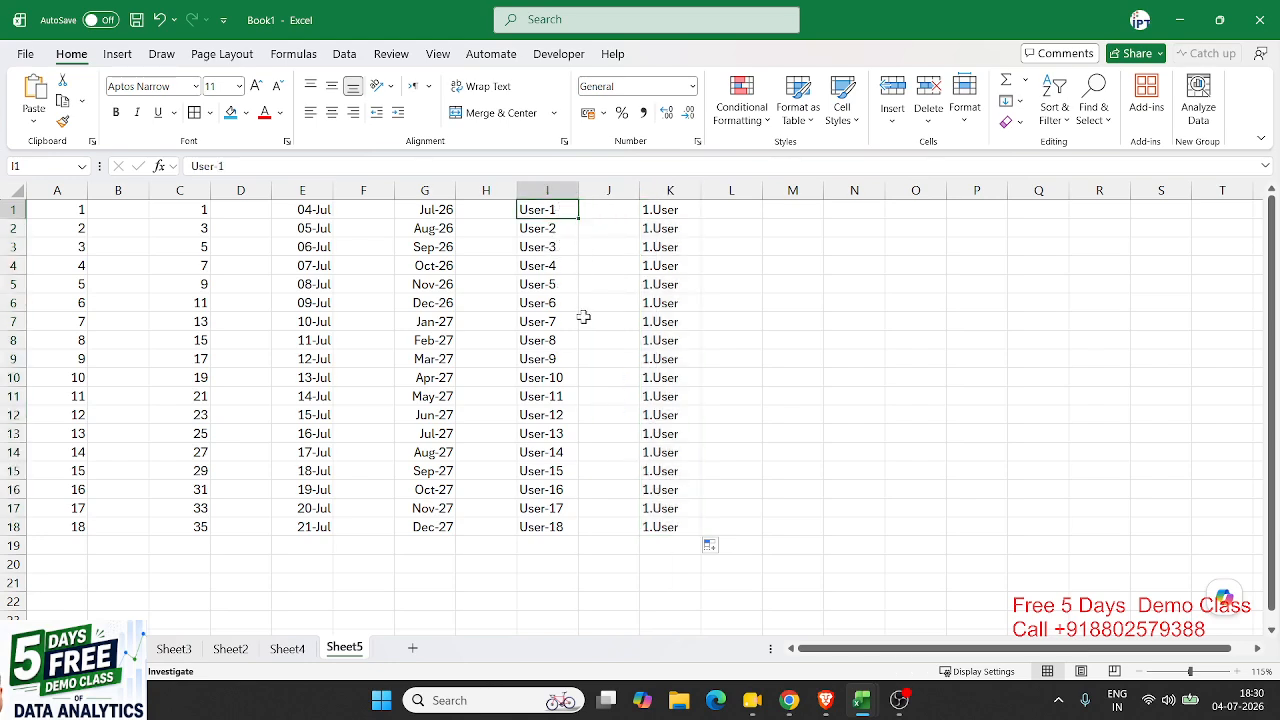
pyautogui.click(662, 222)
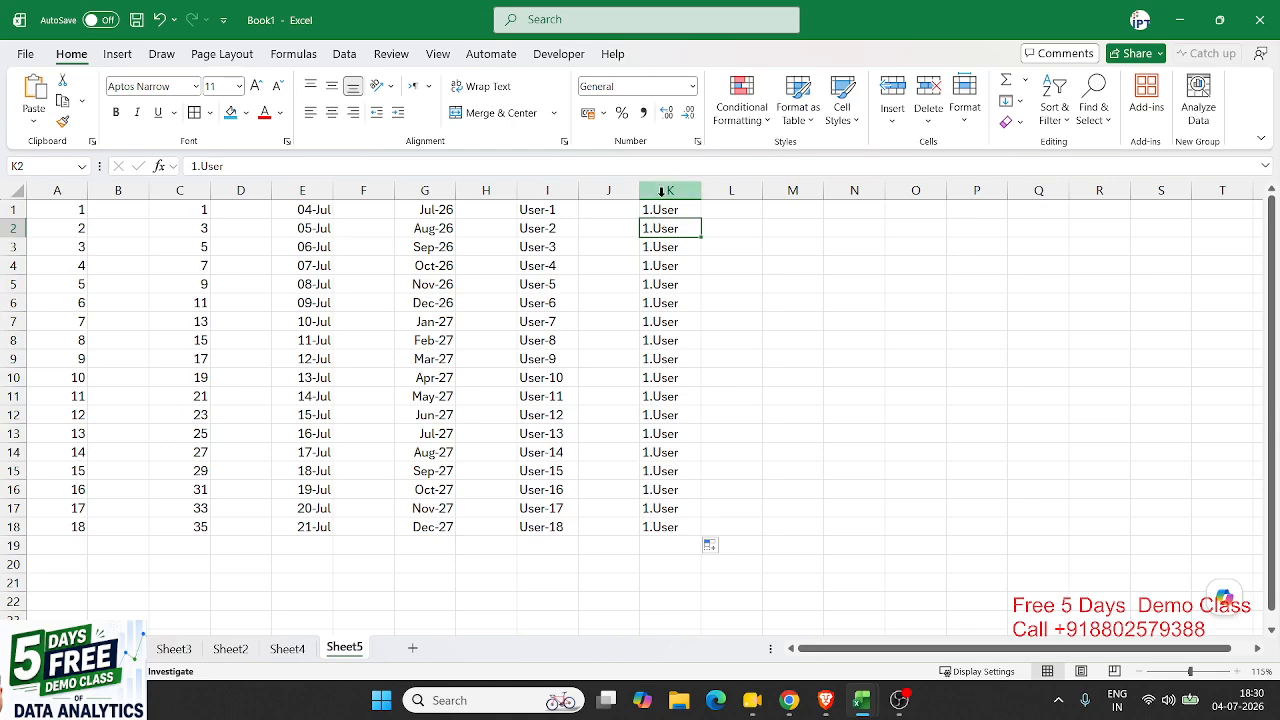
# Step: Clear the contents of the whole column K
pyautogui.click(661, 191)
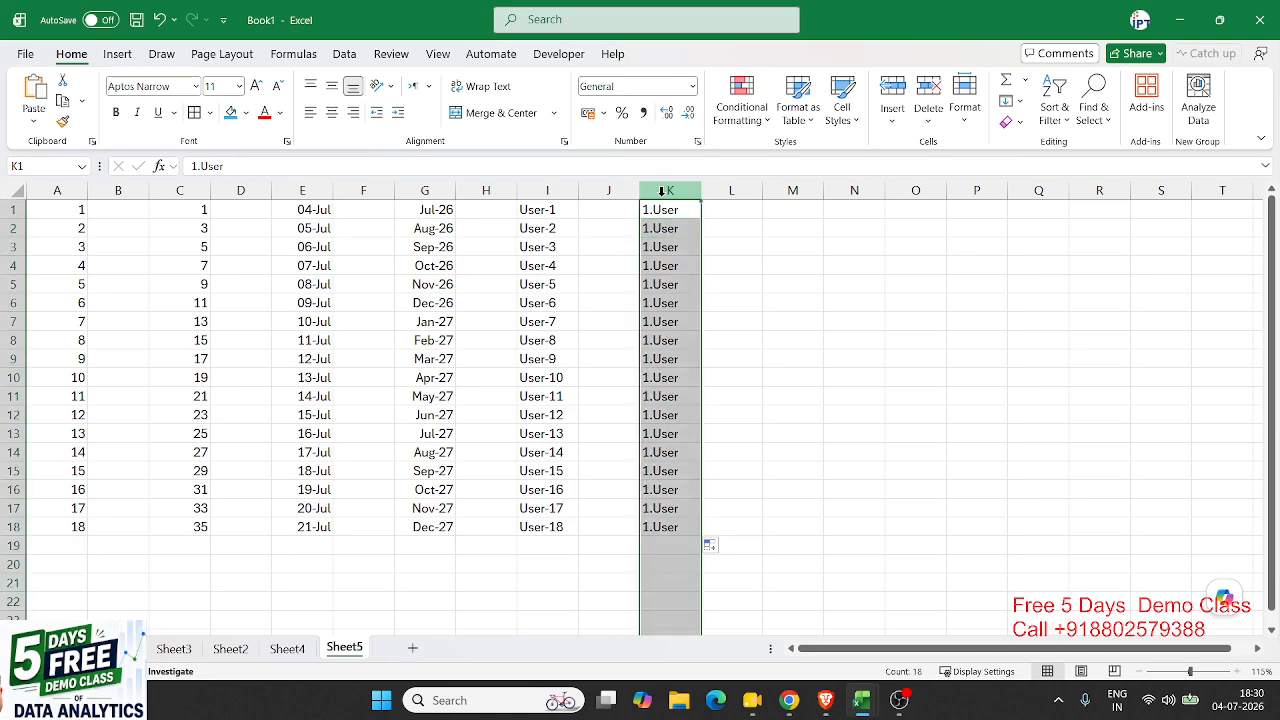
pyautogui.press('Delete')
# Step: Enter the headers Q in O2 and Month in P2
pyautogui.press('Right')
pyautogui.press('Right')
pyautogui.press('Right')
pyautogui.press('Right')
pyautogui.press('Right')
pyautogui.press('Right')
pyautogui.press('Right')
pyautogui.press('Right')
pyautogui.press('Right')
pyautogui.press('Right')
pyautogui.press('Right')
pyautogui.press('Right')
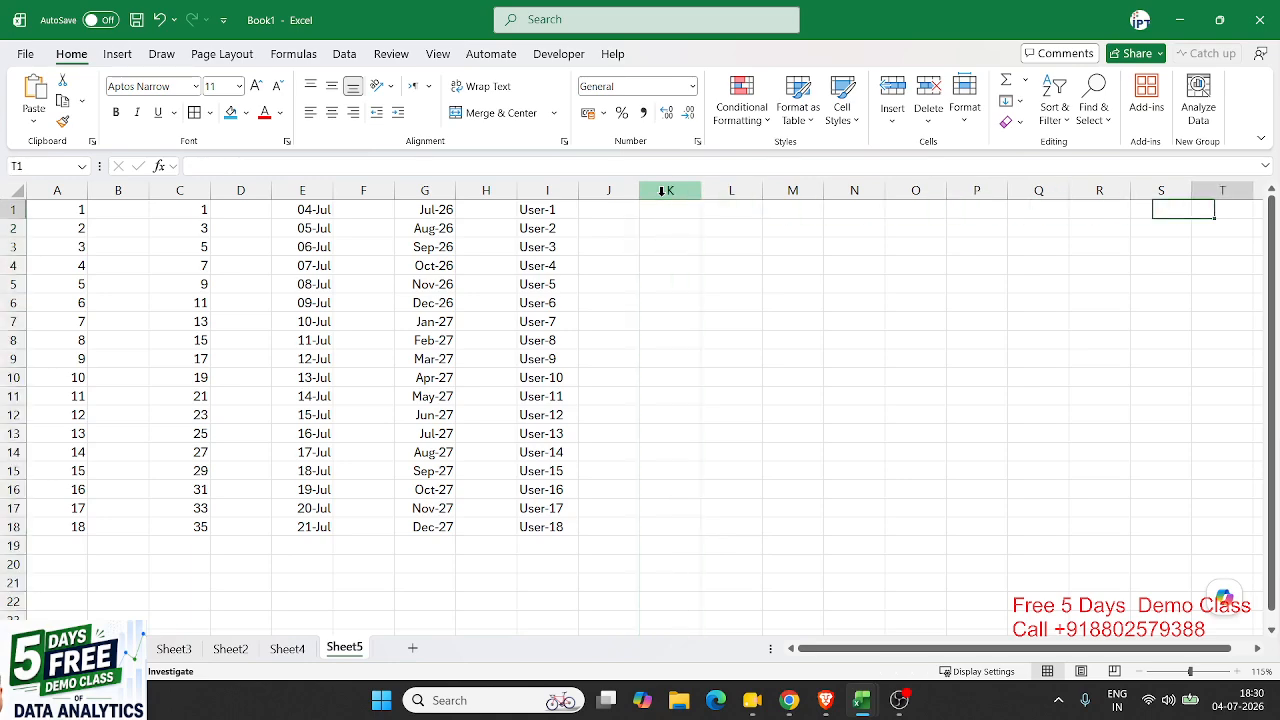
pyautogui.press('Right')
pyautogui.press('Right')
pyautogui.press('Right')
pyautogui.press('Right')
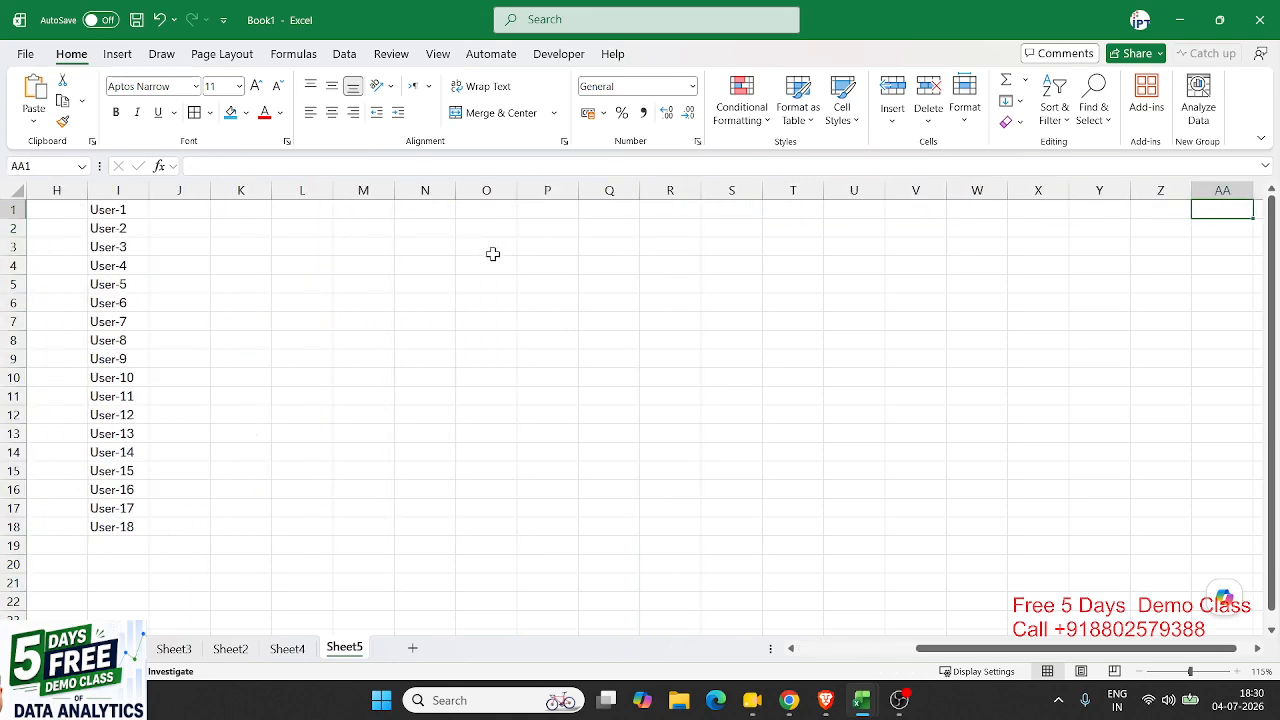
pyautogui.click(493, 230)
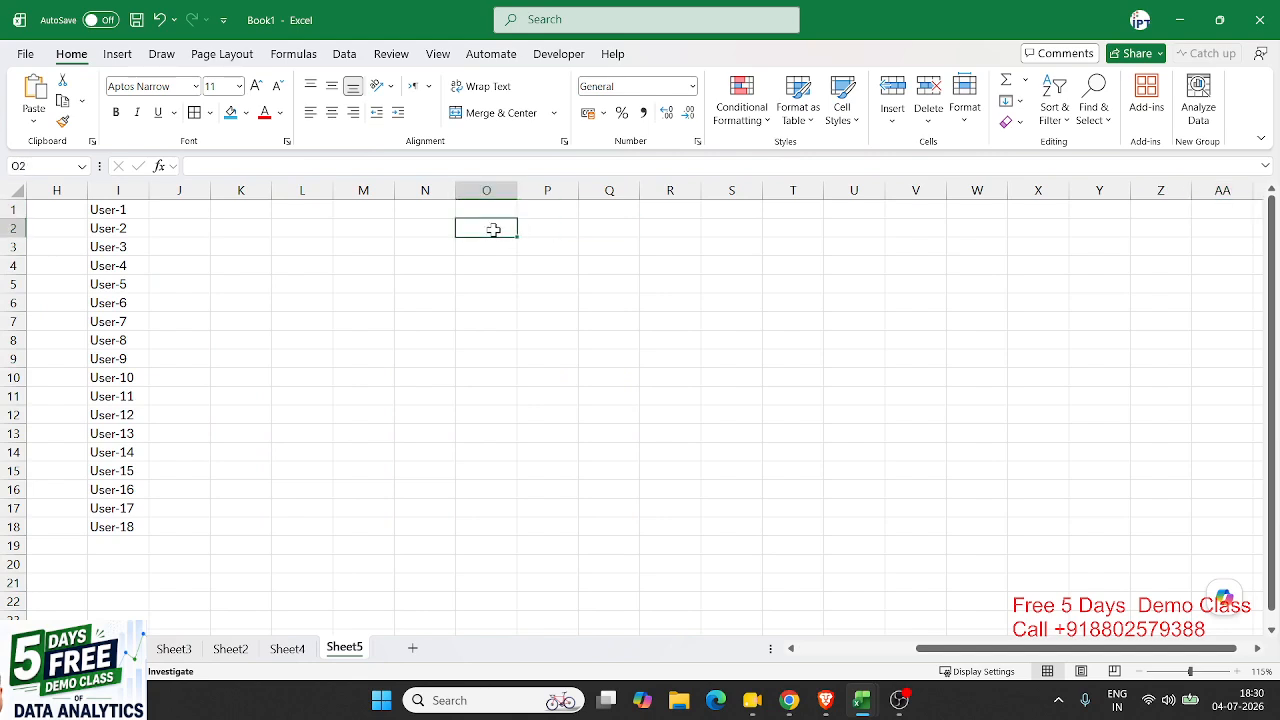
pyautogui.write('Q')
pyautogui.press('Tab')
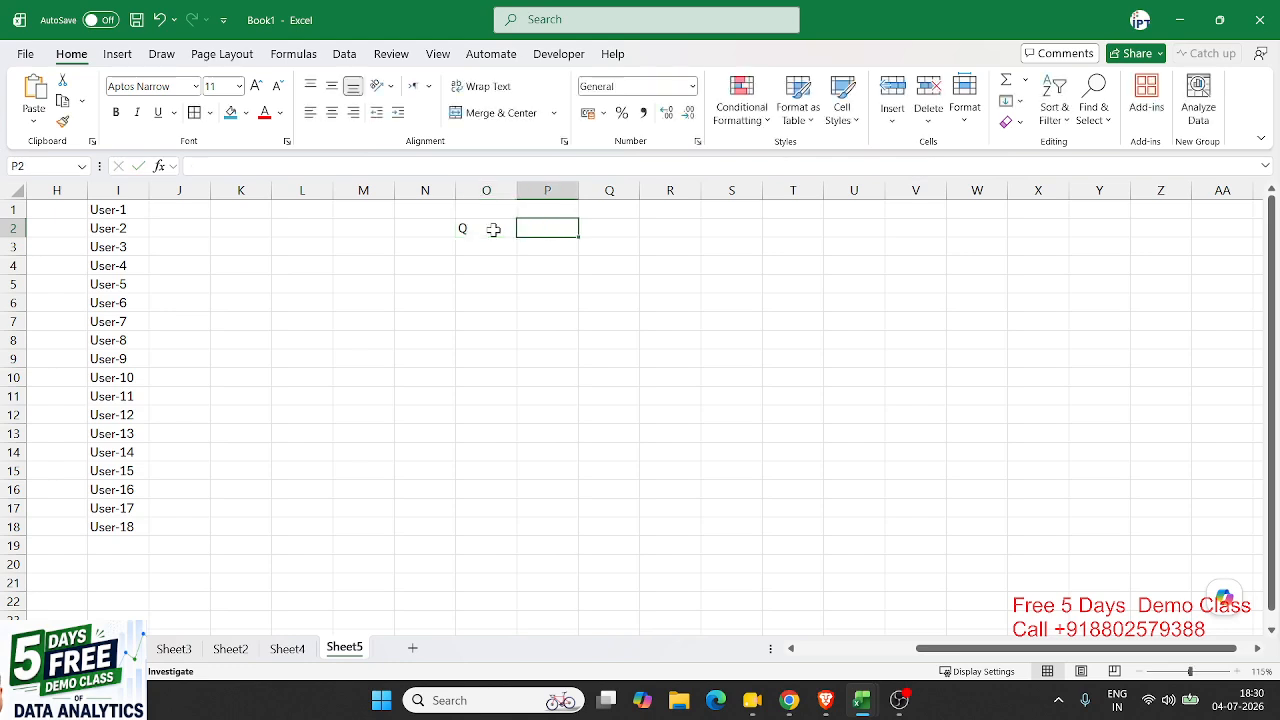
pyautogui.write('Month')
pyautogui.press('Up')
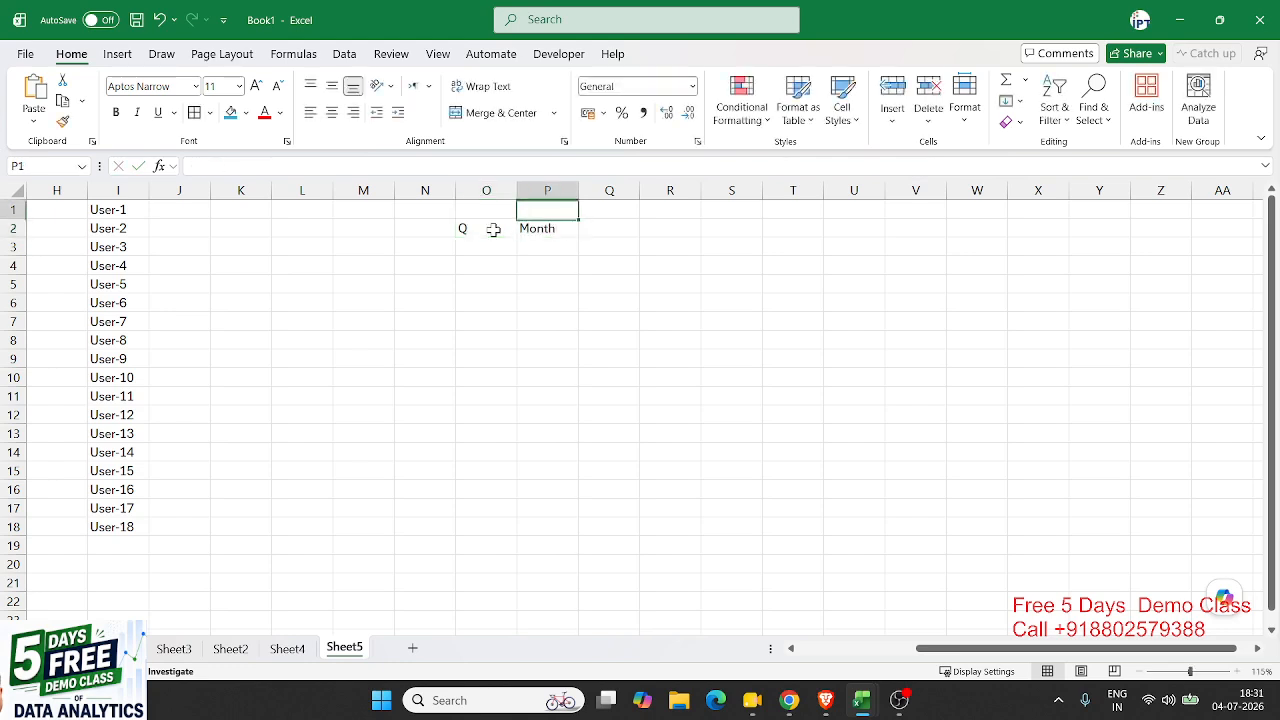
# Step: Enter Q1 in O3 and Jan in P3 beneath the headers
pyautogui.press('Left')
pyautogui.press('Down')
pyautogui.press('Down')
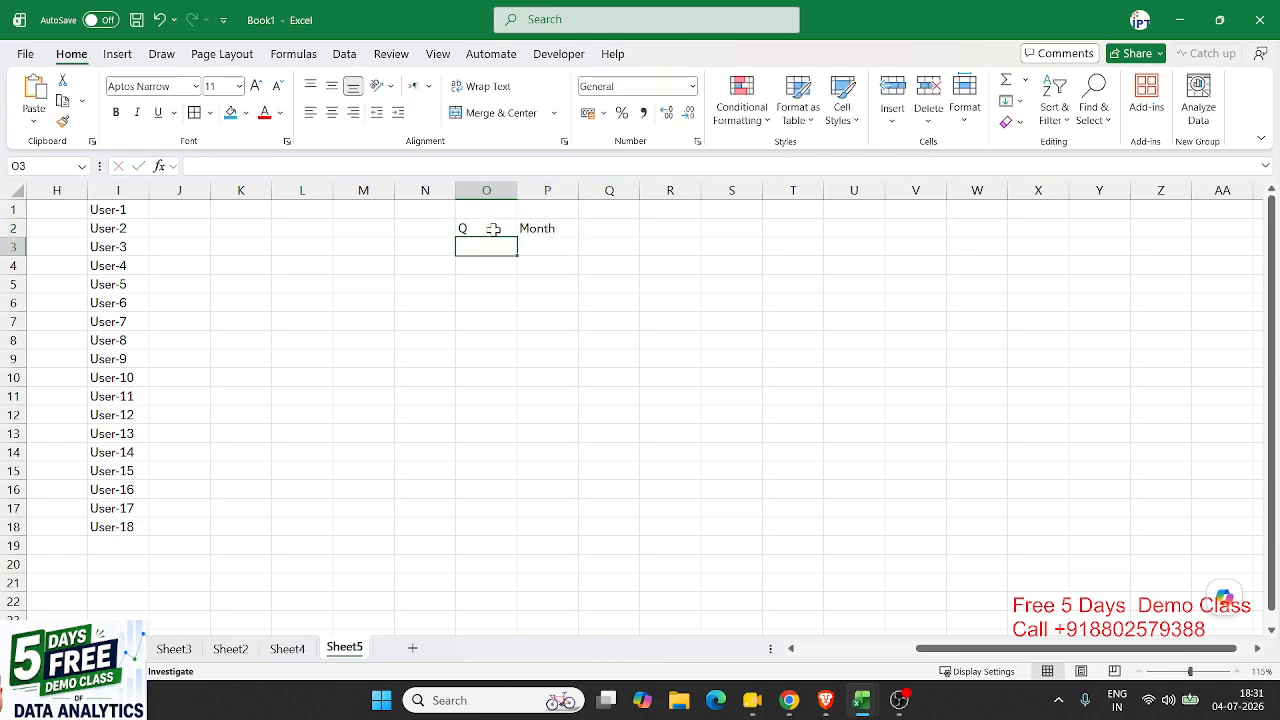
pyautogui.write('A')
pyautogui.press('BackSpace')
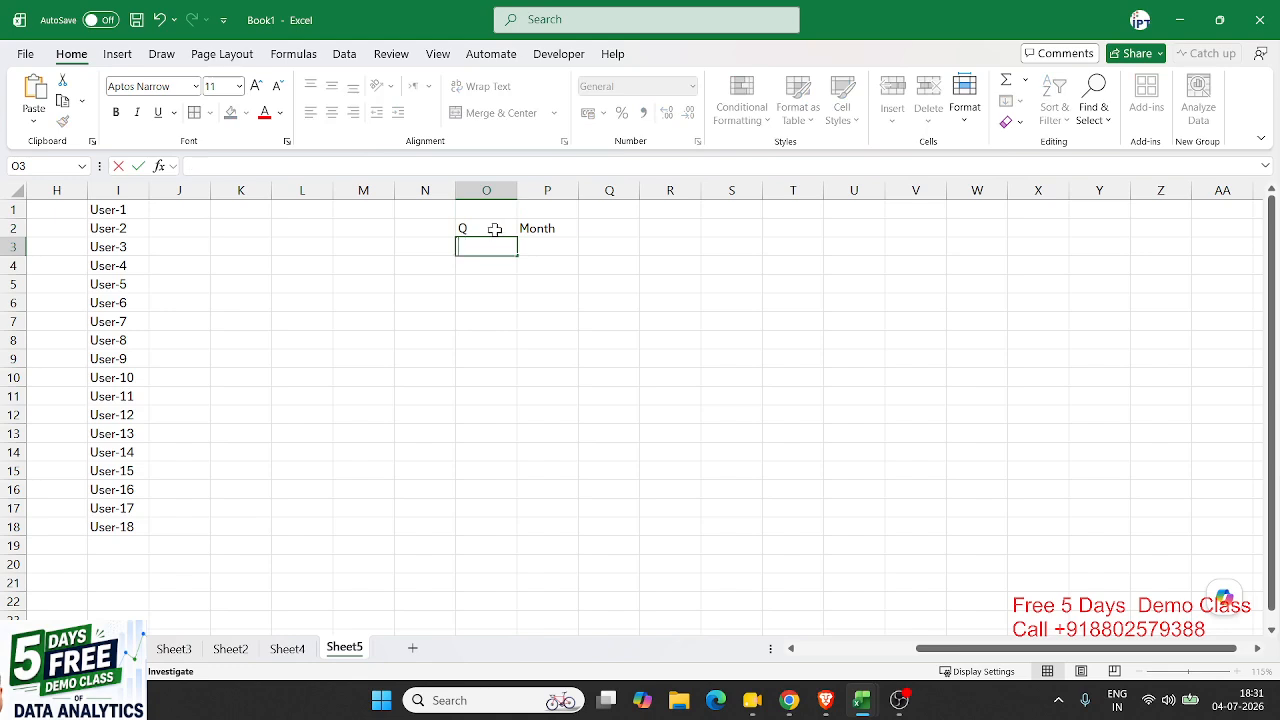
pyautogui.write('Q1')
pyautogui.press('Tab')
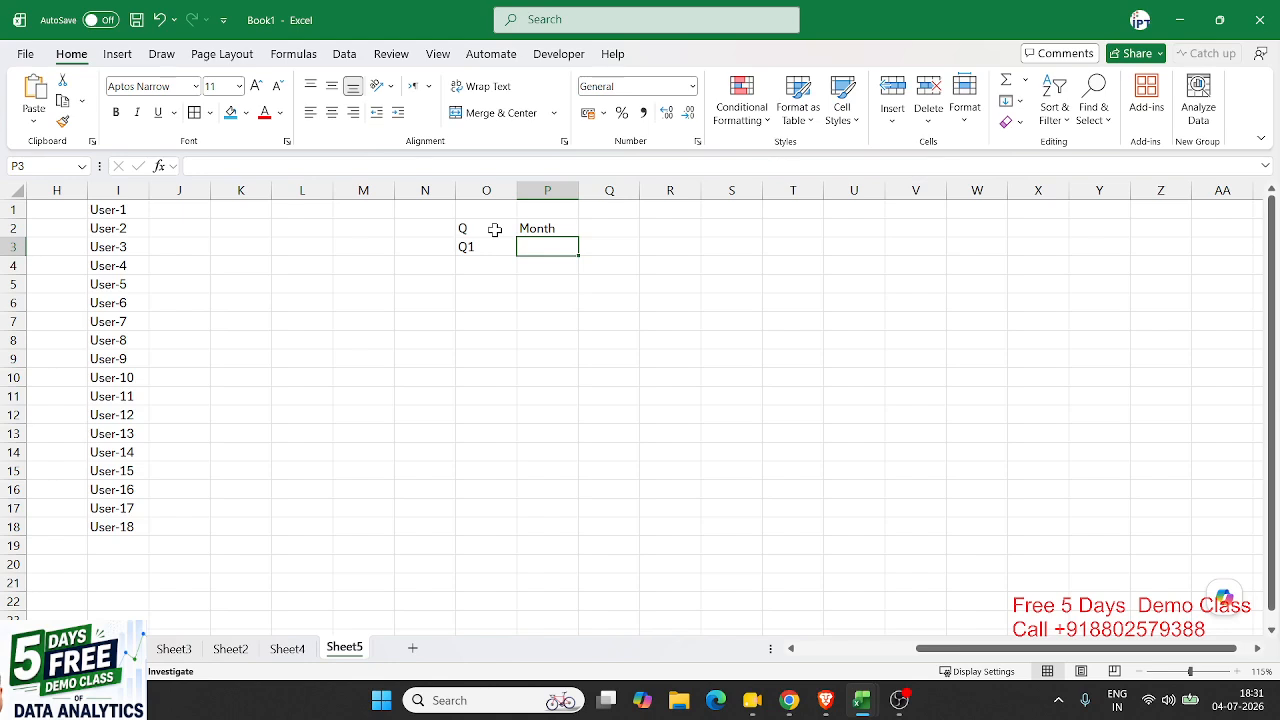
pyautogui.write('Jan')
pyautogui.press('Return')
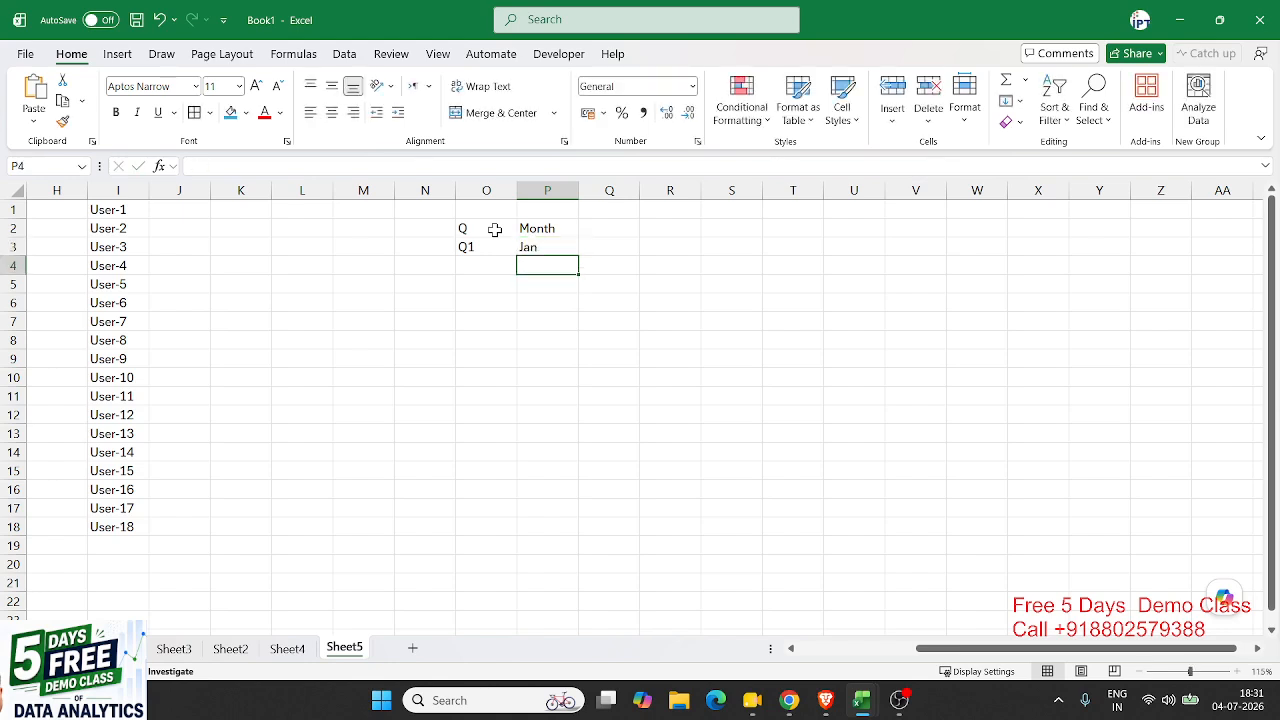
# Step: Enter Feb in P4 and Mar in P5 to complete the first quarter's months
pyautogui.write('FEB')
pyautogui.press('Return')
pyautogui.press('Up')
pyautogui.write('Feb')
pyautogui.press('Return')
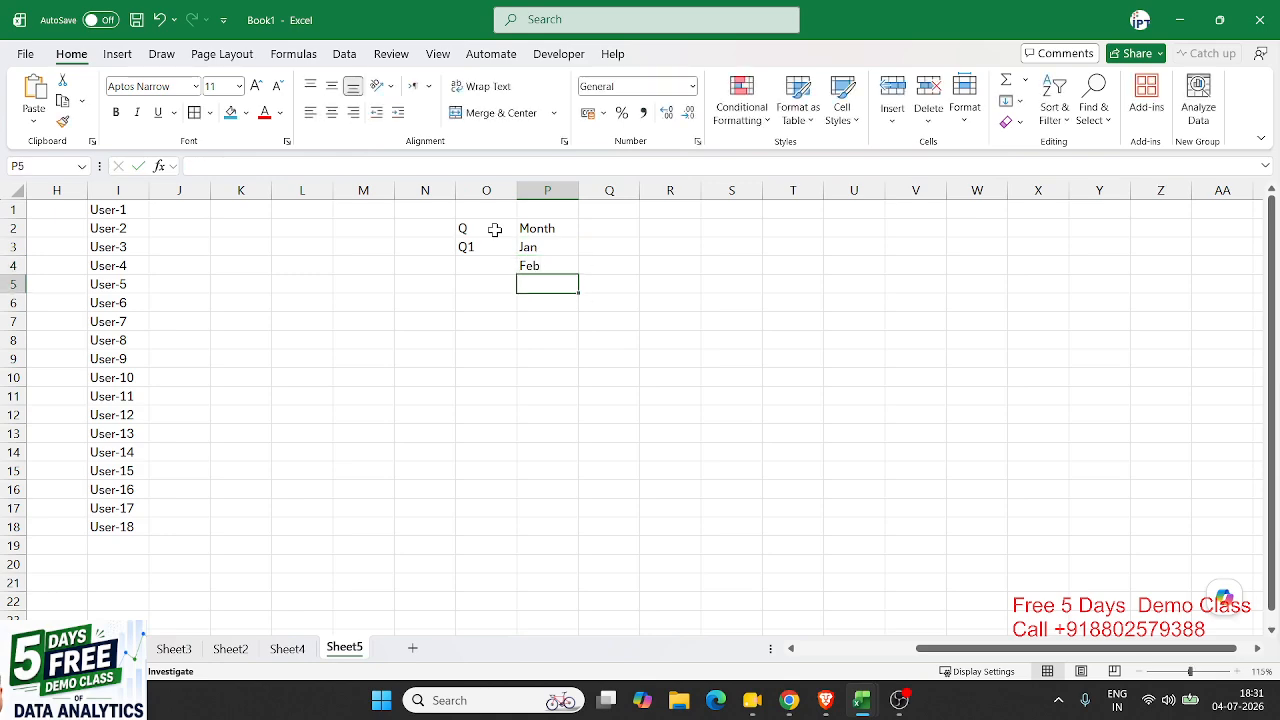
pyautogui.write('MAr')
pyautogui.press('Return')
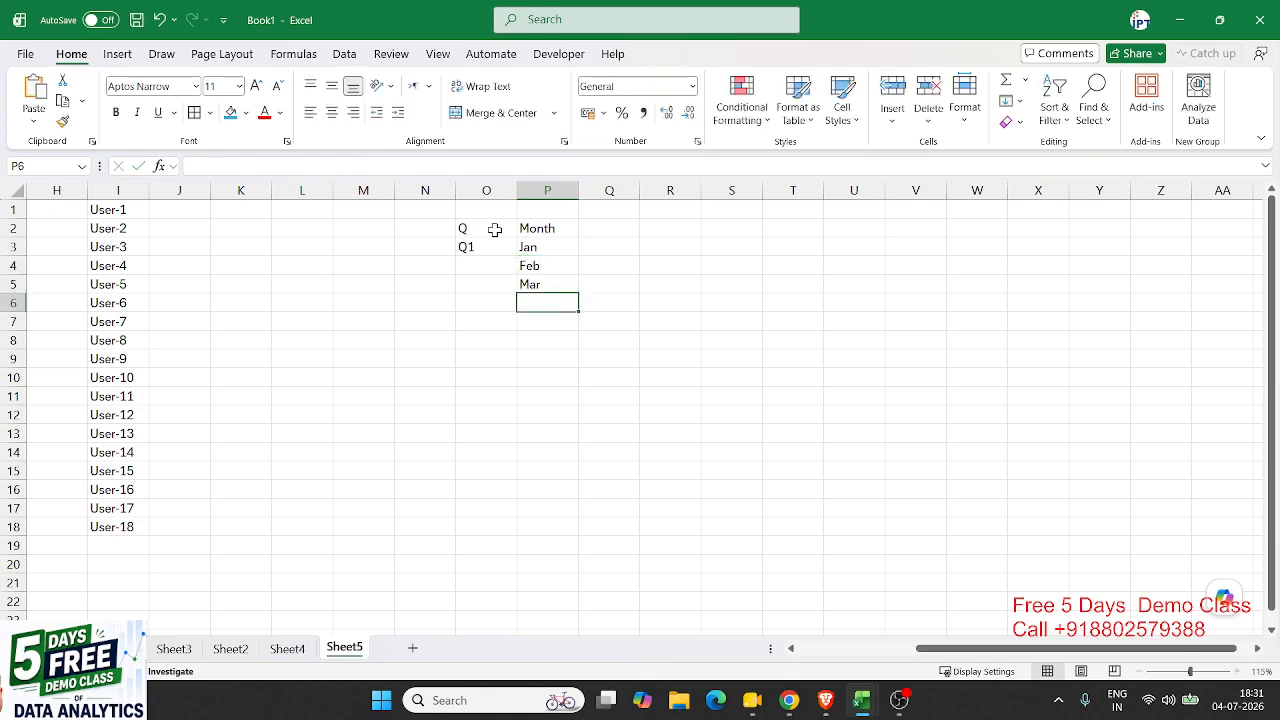
# Step: Enter the label Total in O6, below the first quarter
pyautogui.press('Left')
pyautogui.write('Total')
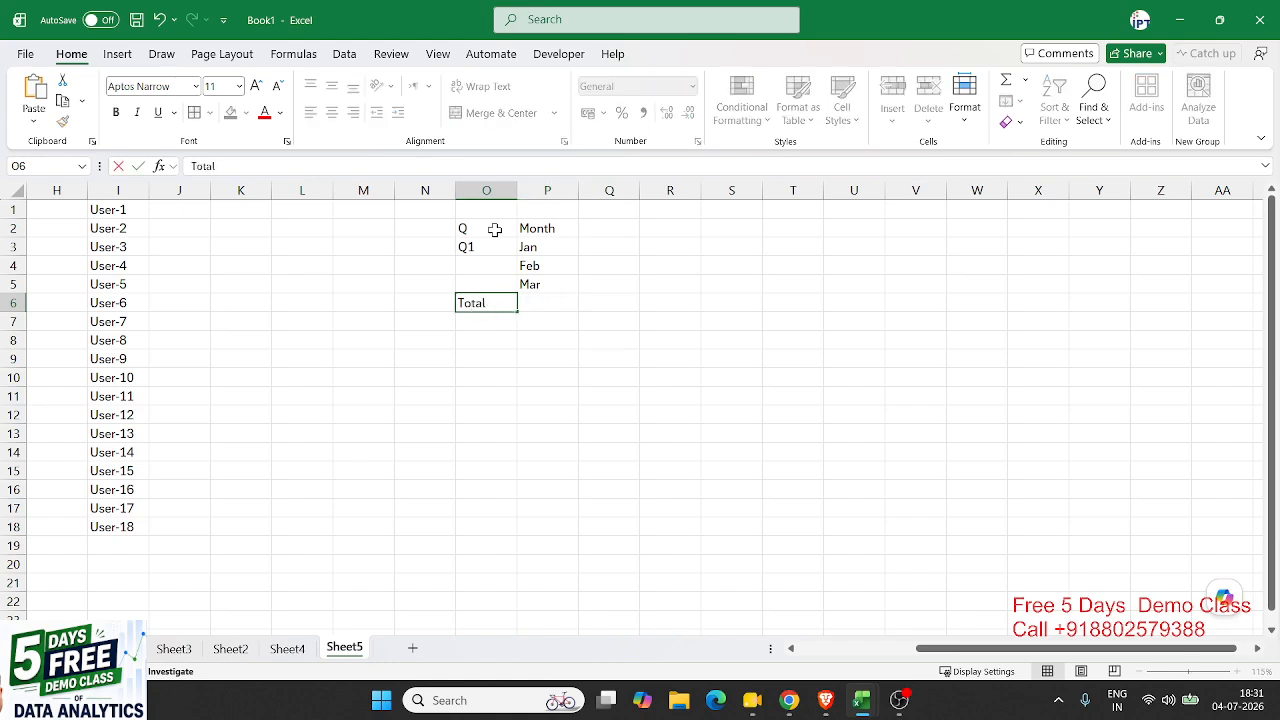
pyautogui.press('Right')
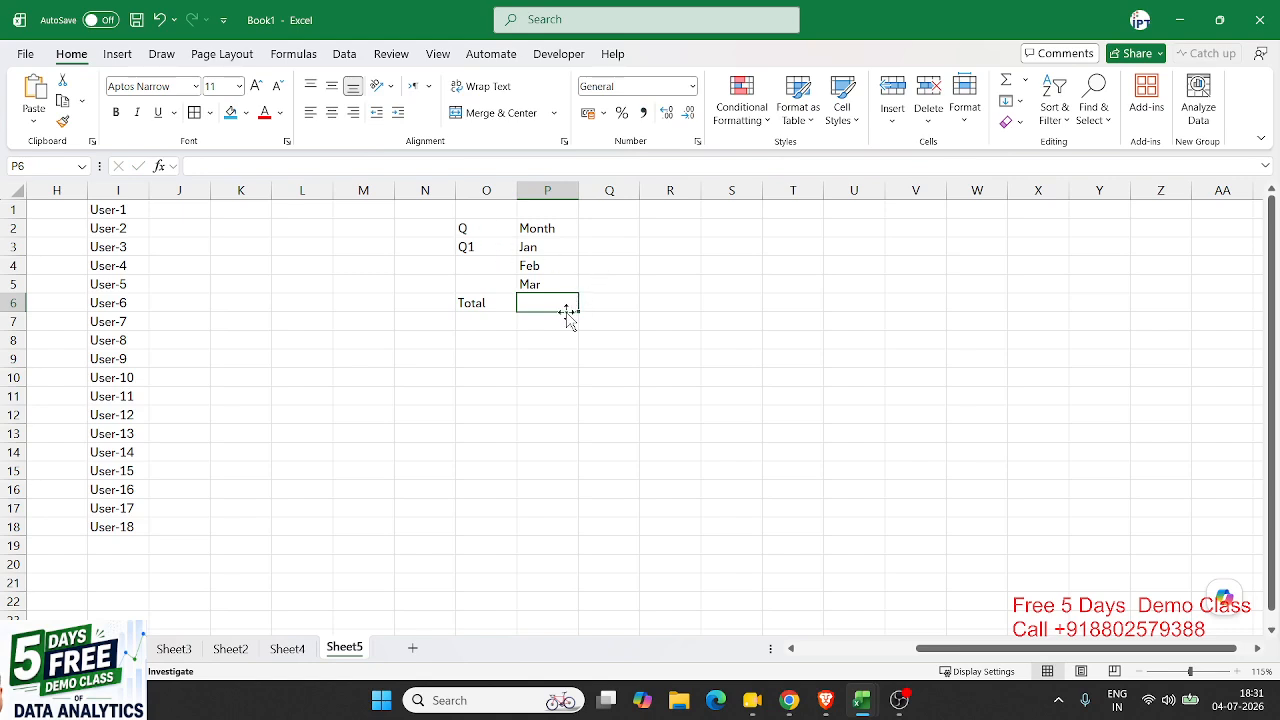
pyautogui.click(499, 322)
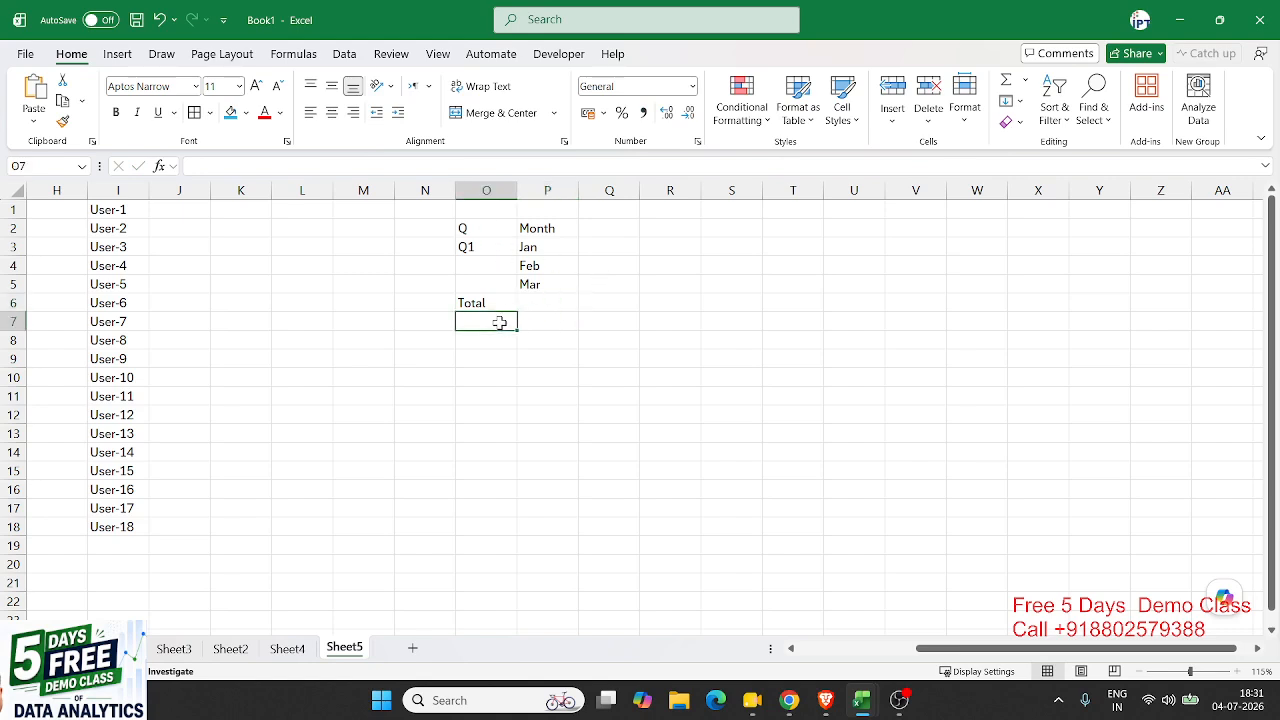
pyautogui.moveTo(531, 340); pyautogui.dragTo(531, 397)
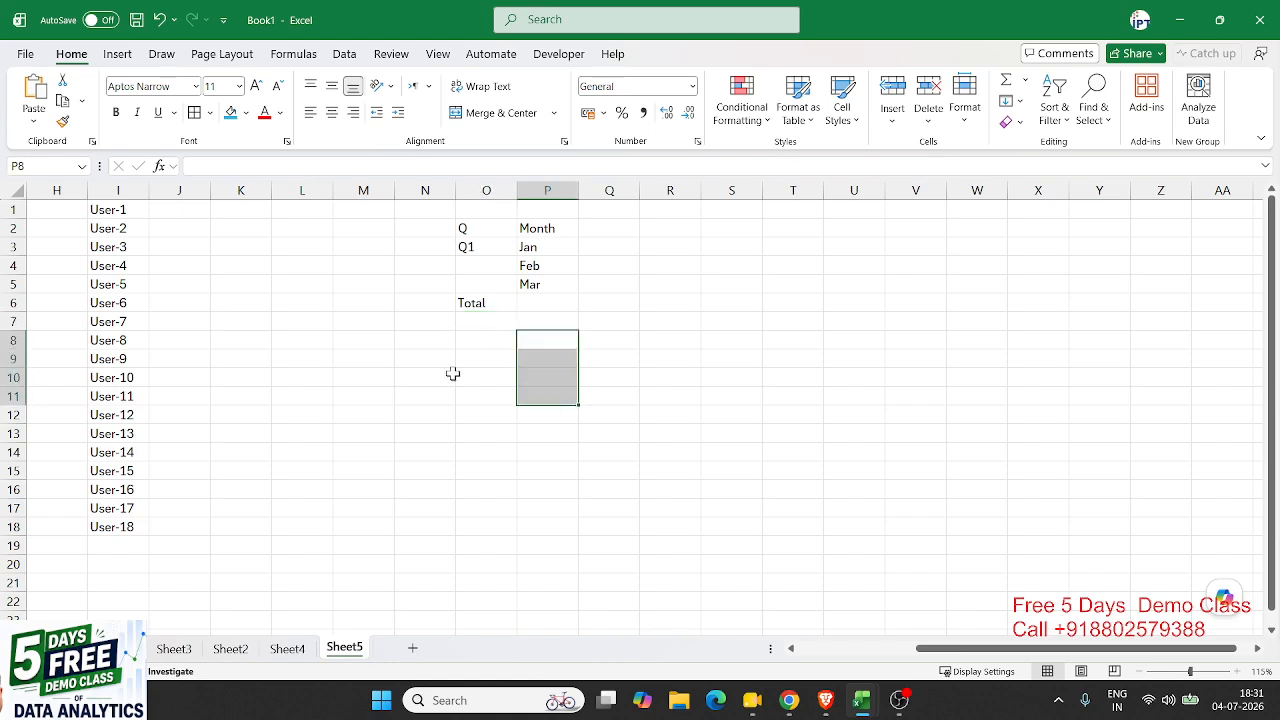
pyautogui.hotkey('alt', 'Tab')
# Step: Fill the quarter block O3:P6 down to row 19 to repeat the quarter, month and Total pattern
pyautogui.click(466, 226)
pyautogui.moveTo(466, 246); pyautogui.dragTo(527, 297)
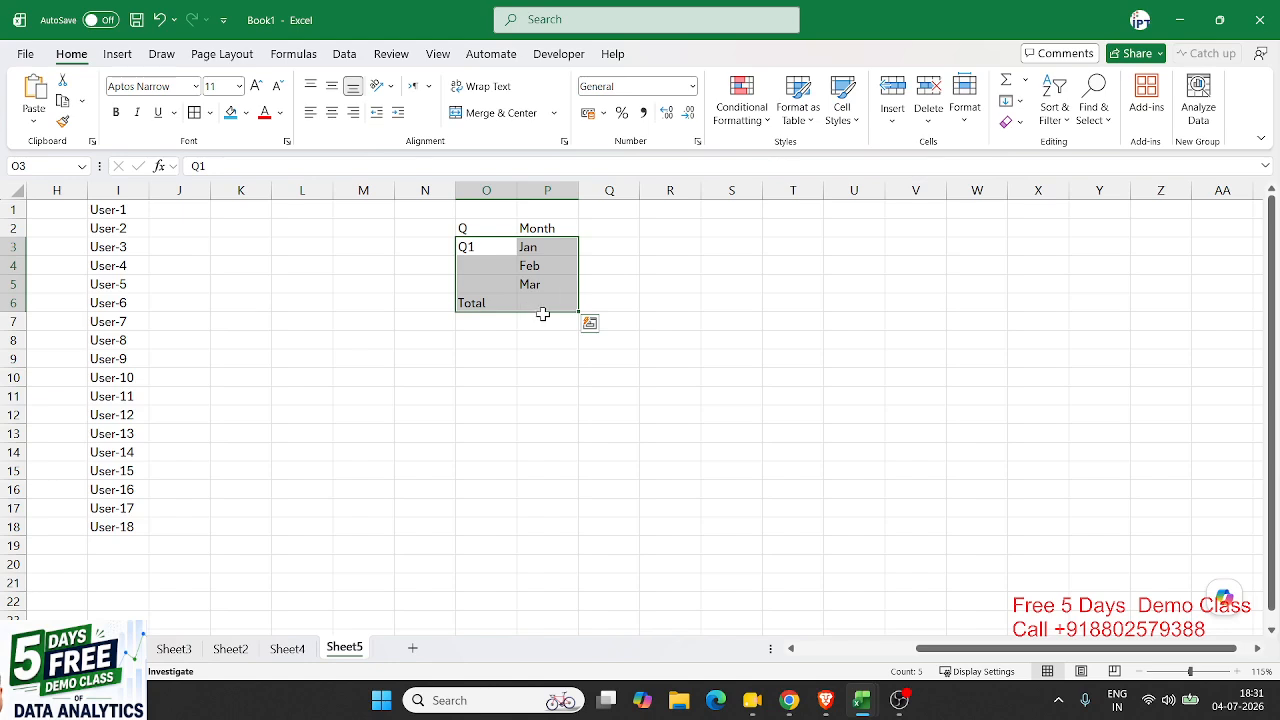
pyautogui.moveTo(577, 311); pyautogui.dragTo(535, 547)
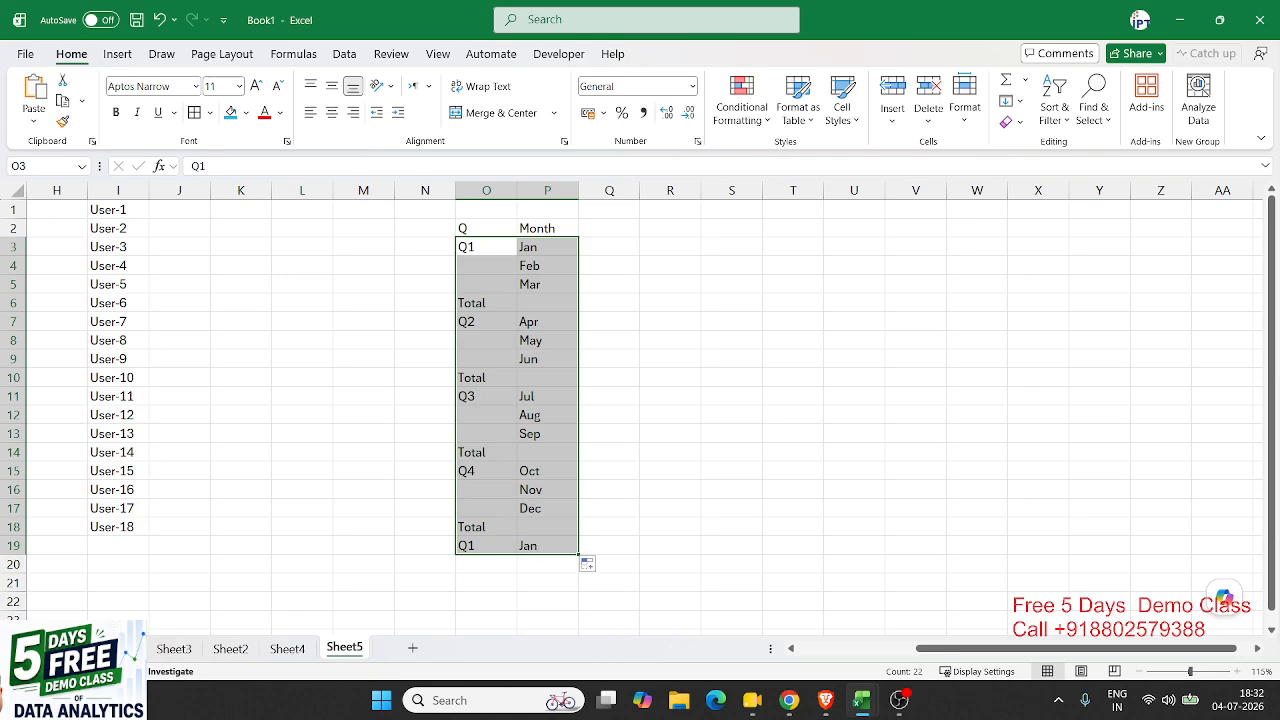
pyautogui.moveTo(1228, 600)
pyautogui.click(1224, 598)
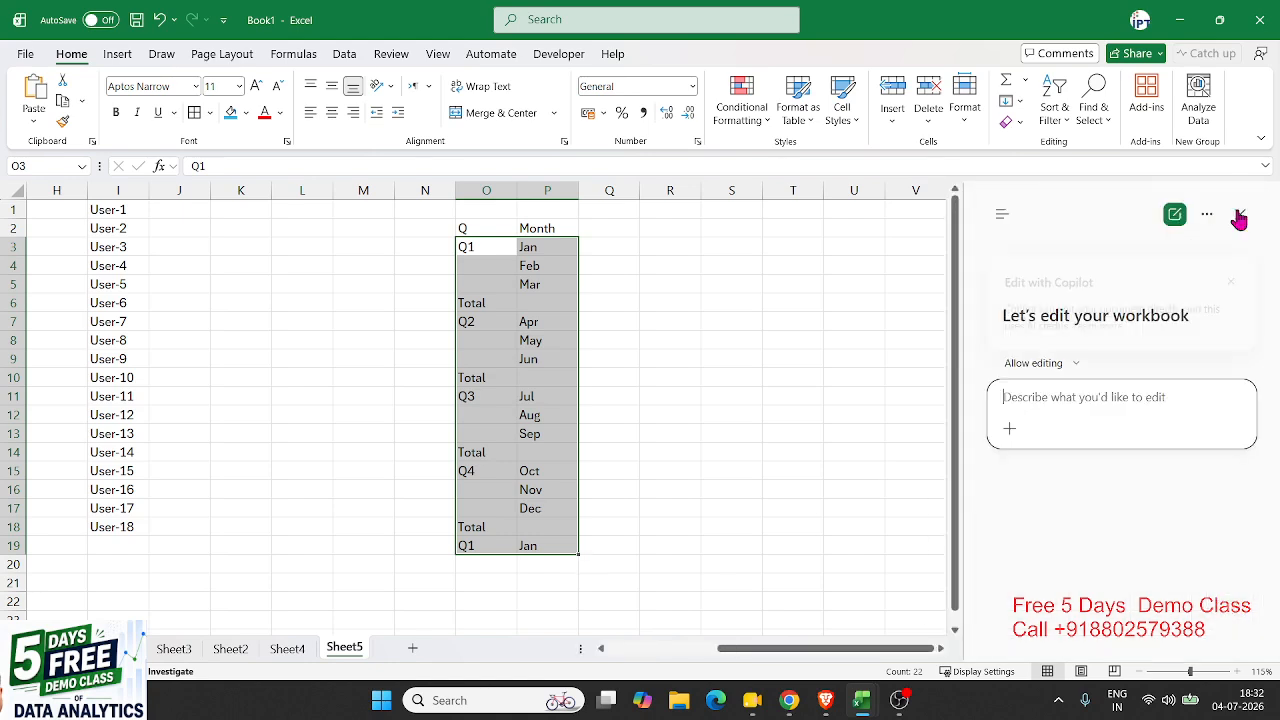
pyautogui.click(1235, 214)
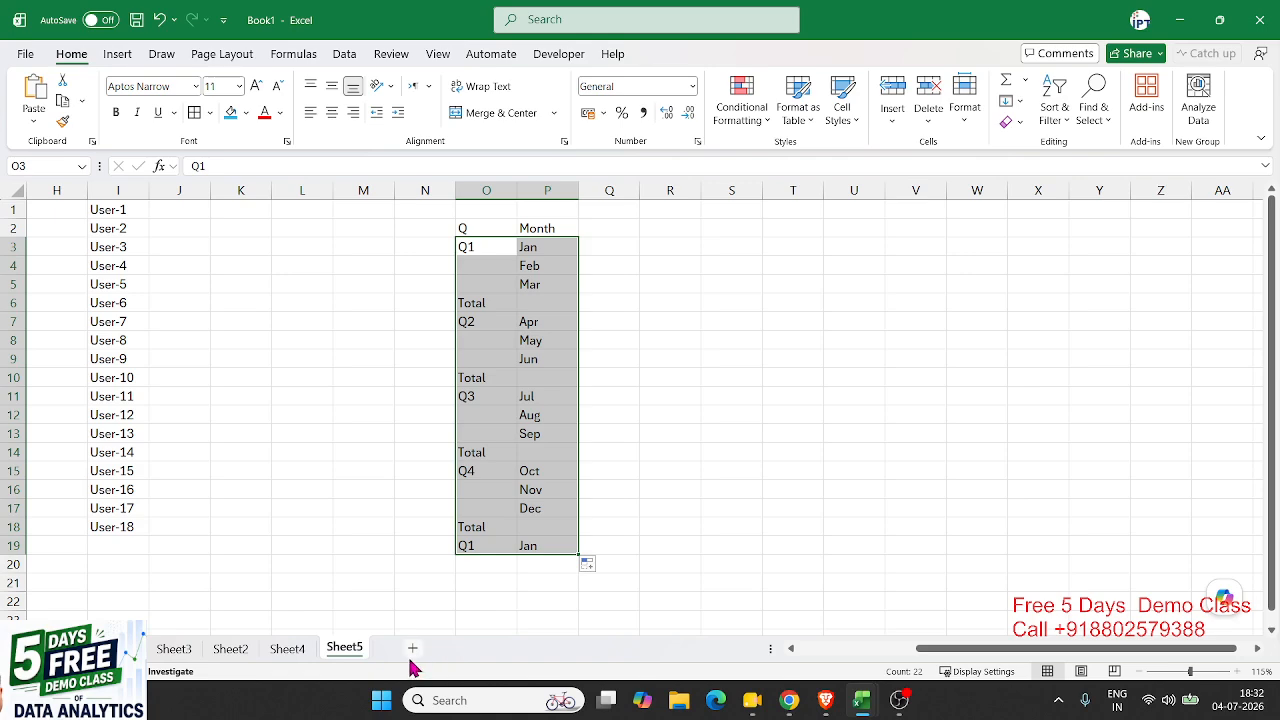
# Step: Switch to the En Dasbord workbook, look over its data sheet, and close it to return to Book1
pyautogui.moveTo(862, 705)
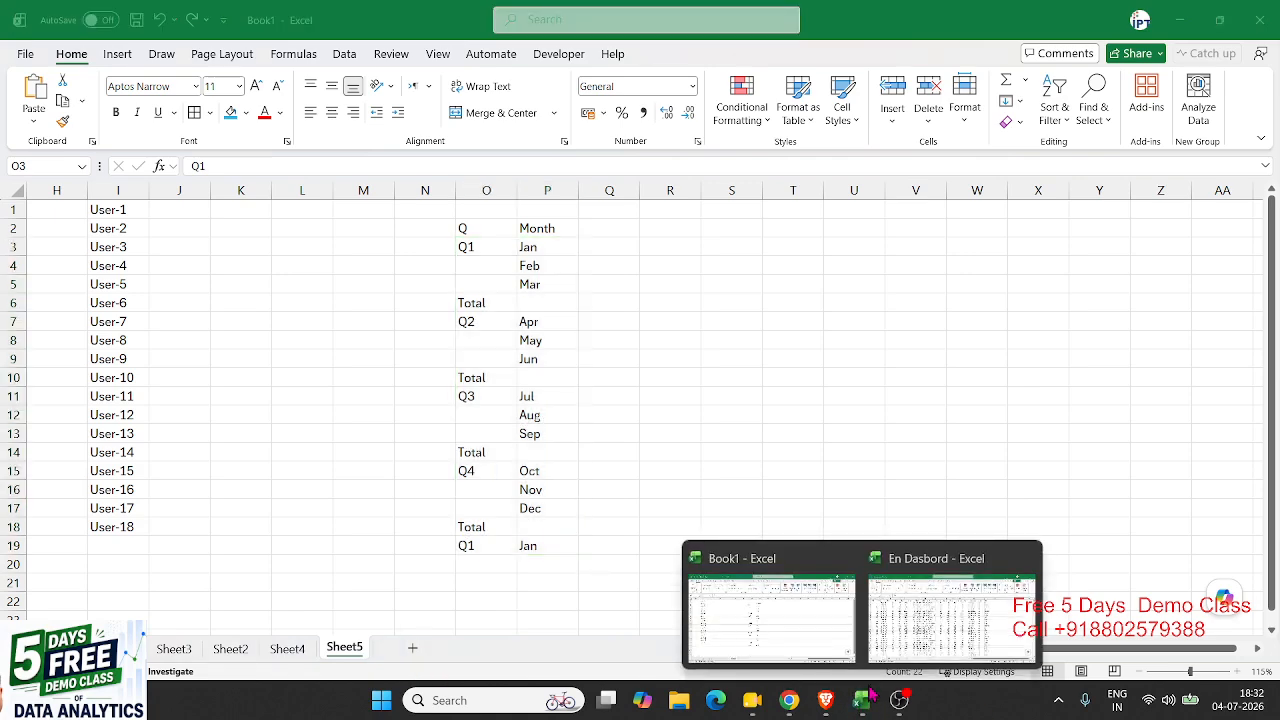
pyautogui.click(948, 605)
pyautogui.click(448, 400)
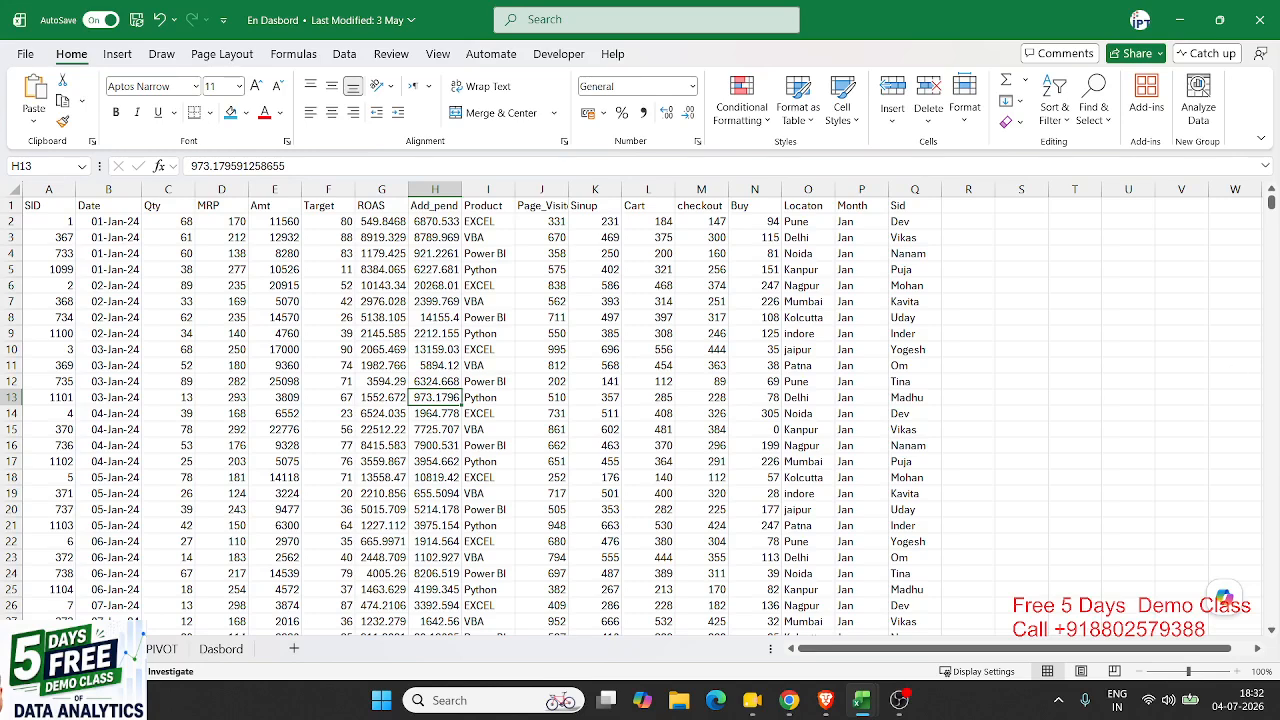
pyautogui.click(1262, 36)
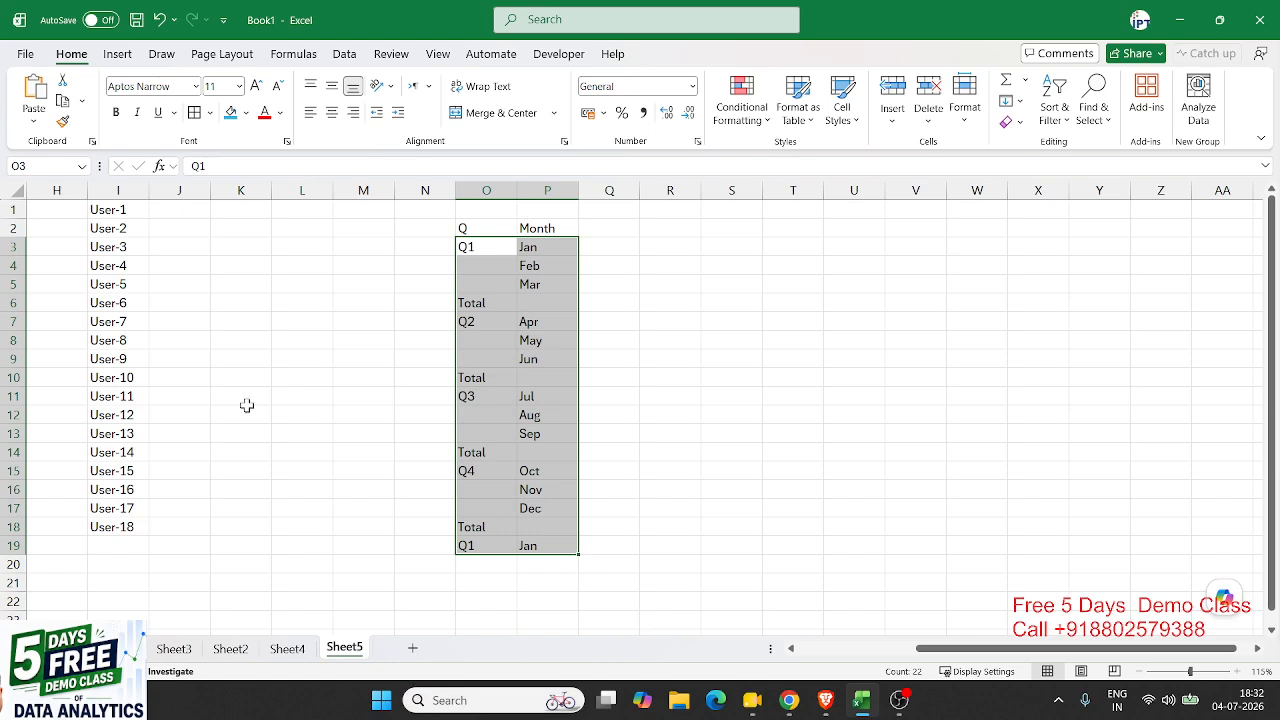
pyautogui.moveTo(139, 222); pyautogui.dragTo(525, 566)
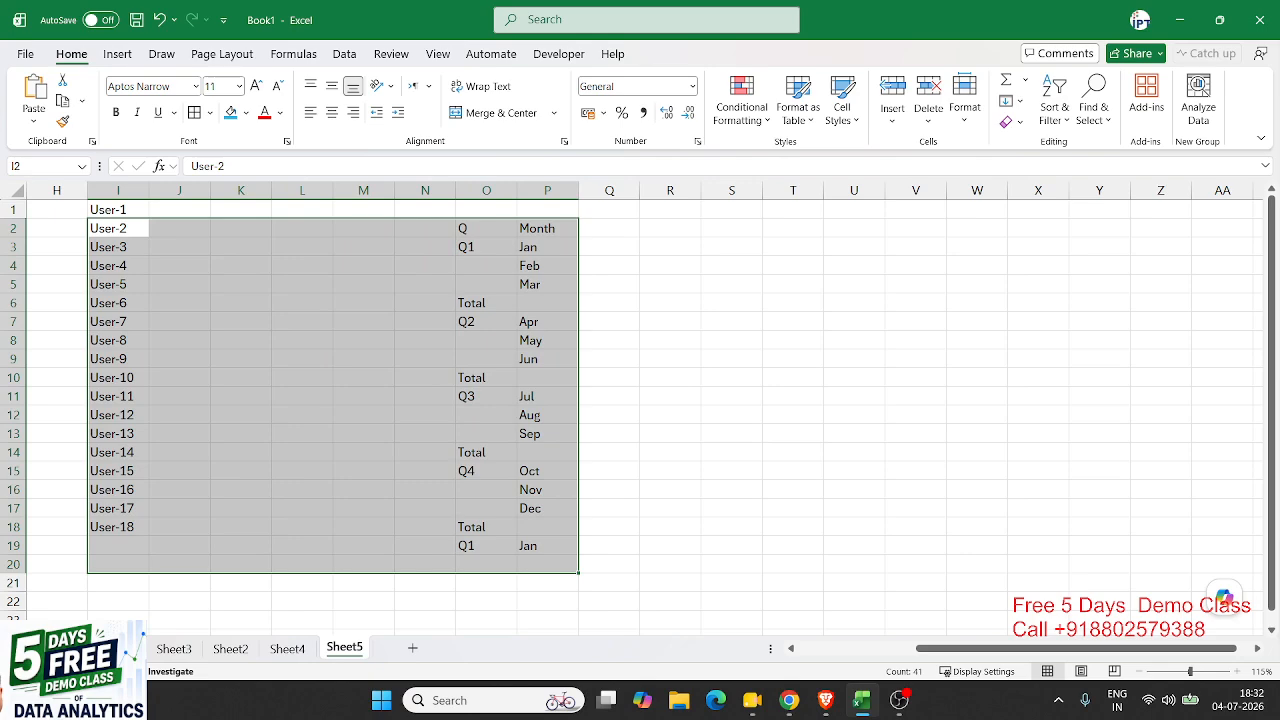
pyautogui.hotkey('alt', 'Tab')
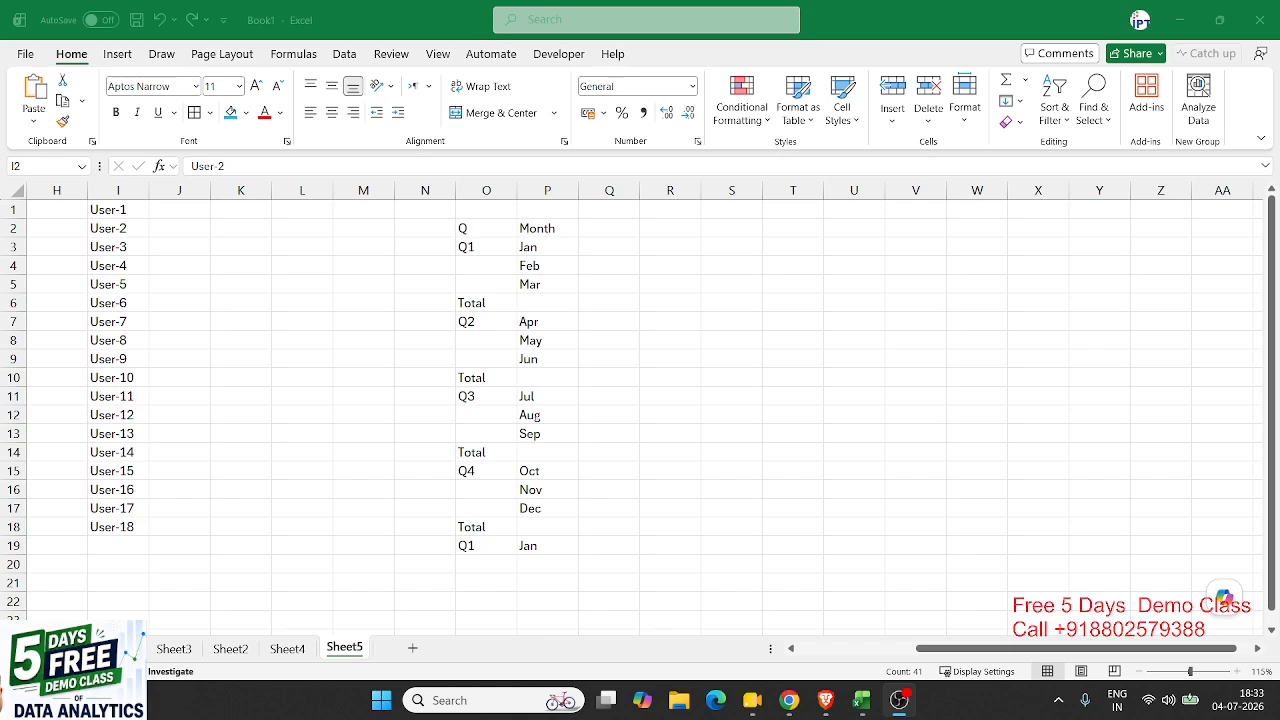
pyautogui.click(1148, 704)
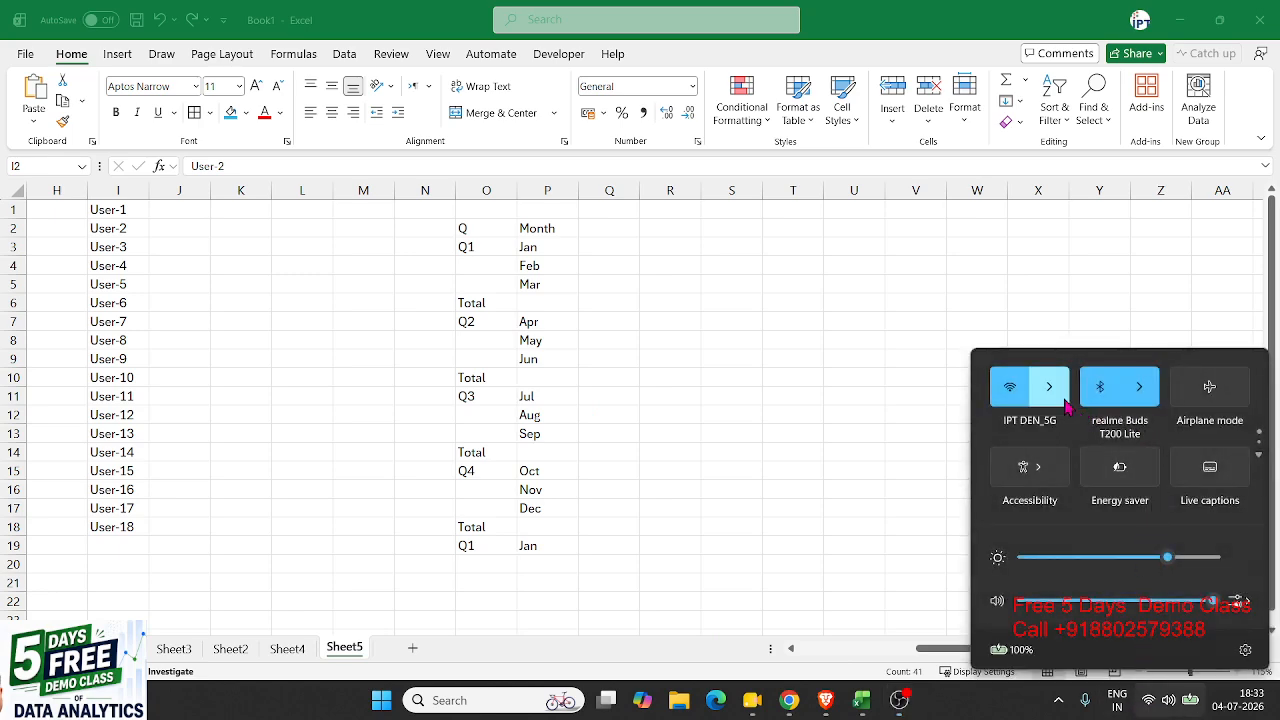
pyautogui.click(1066, 405)
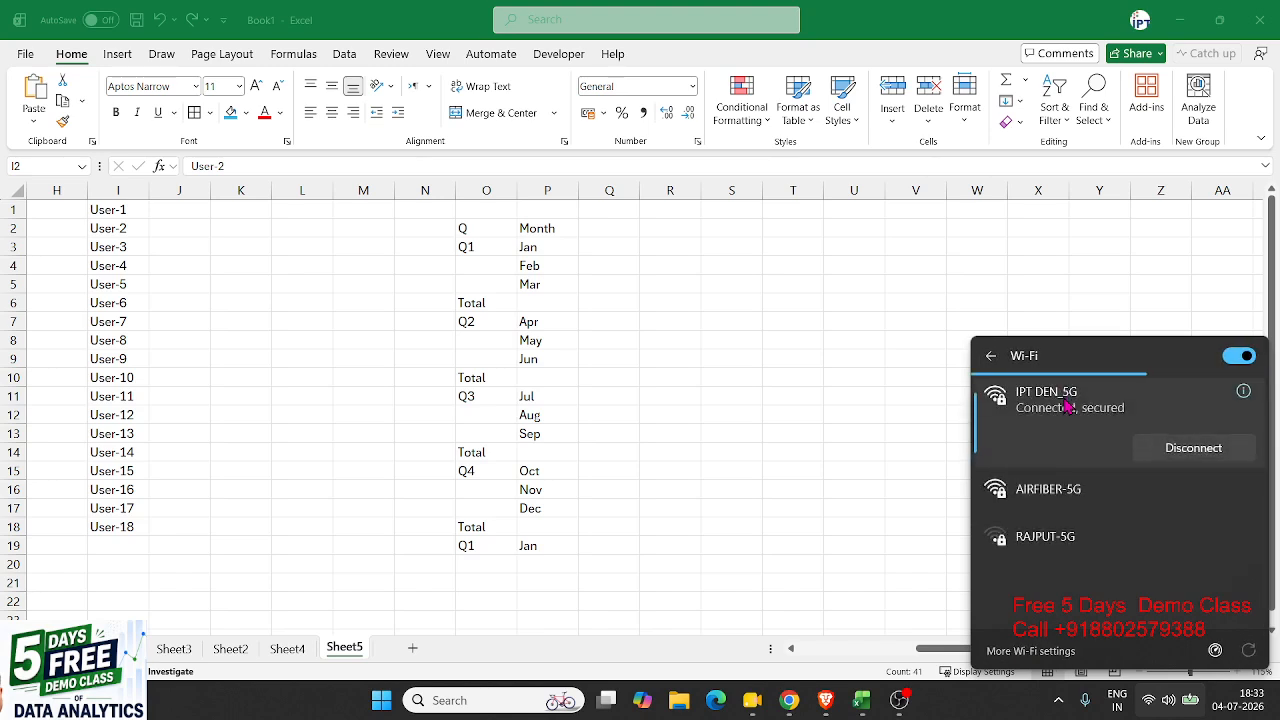
pyautogui.click(1068, 500)
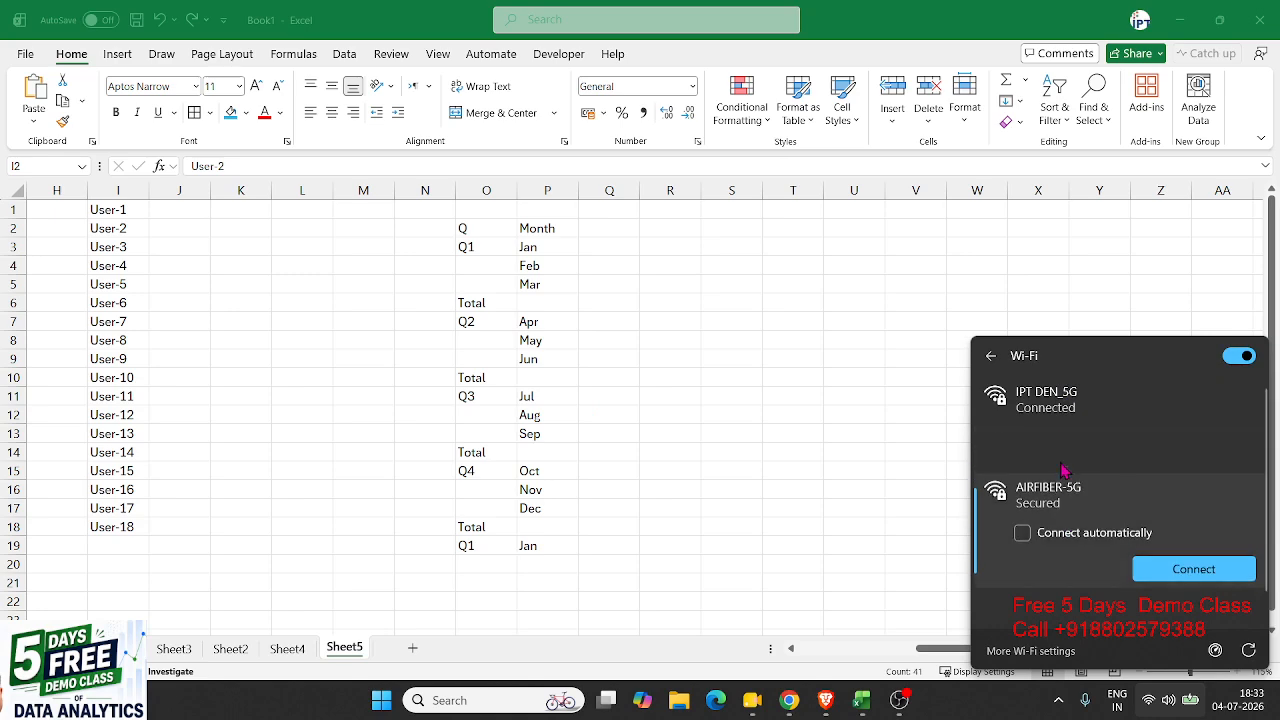
pyautogui.click(887, 431)
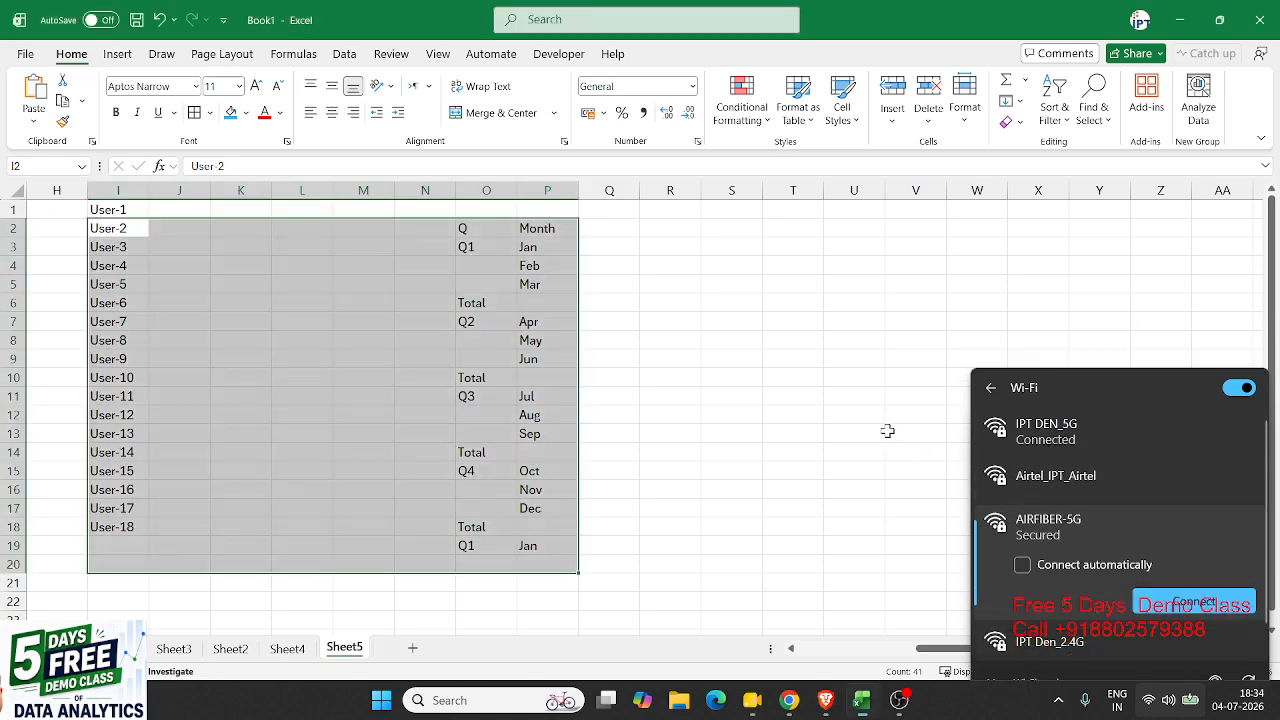
# Step: Connect the computer to the Airtel_IPT_Airtel Wi-Fi network and return to the workbook
pyautogui.click(1149, 705)
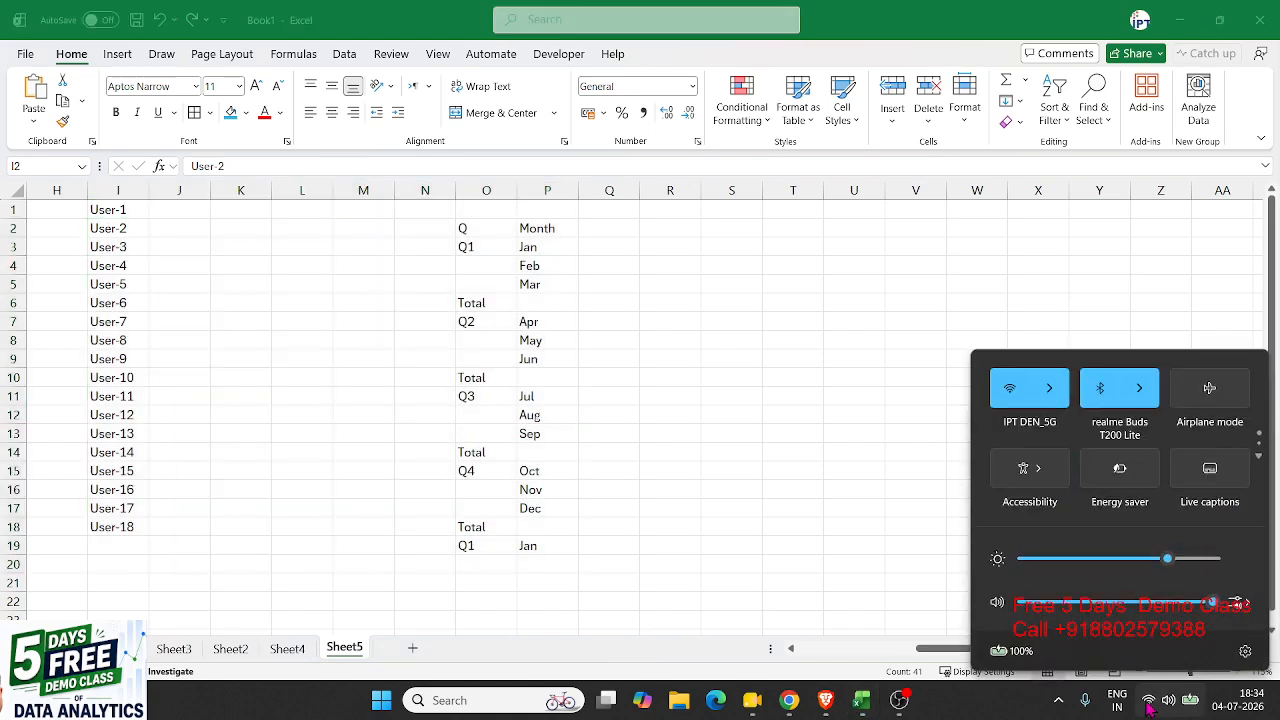
pyautogui.click(1050, 387)
pyautogui.click(1063, 486)
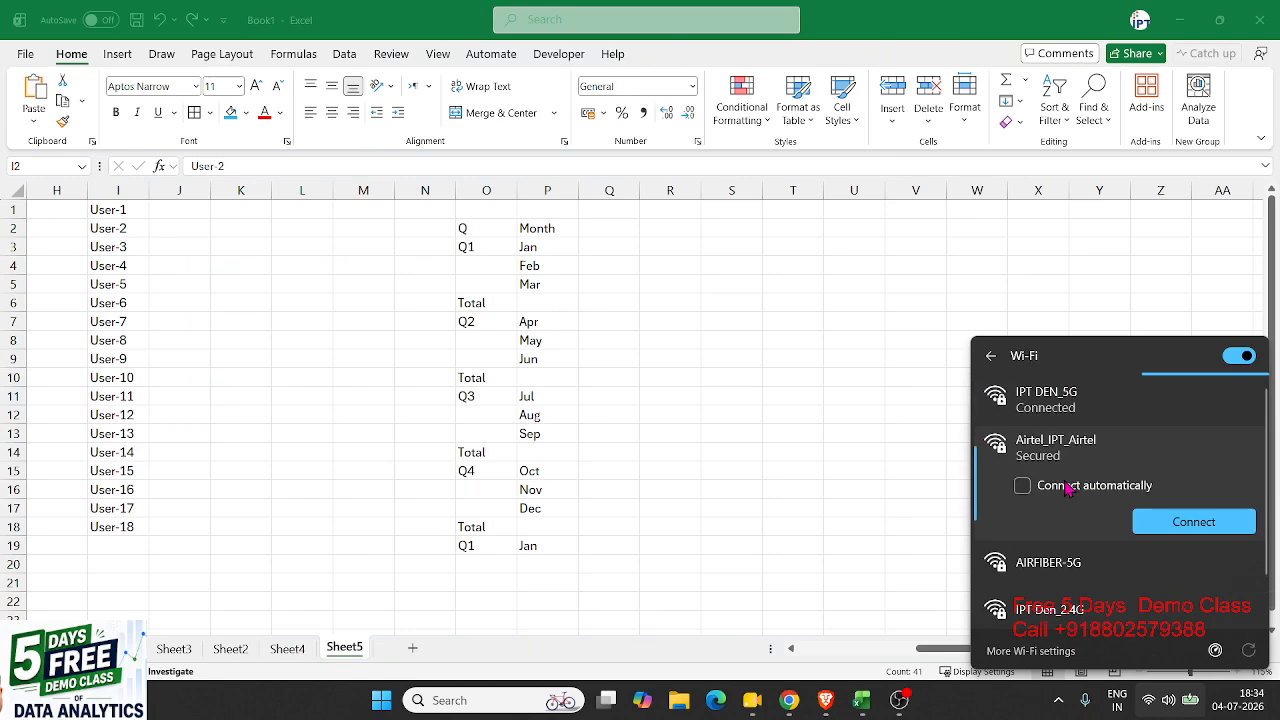
pyautogui.click(1150, 515)
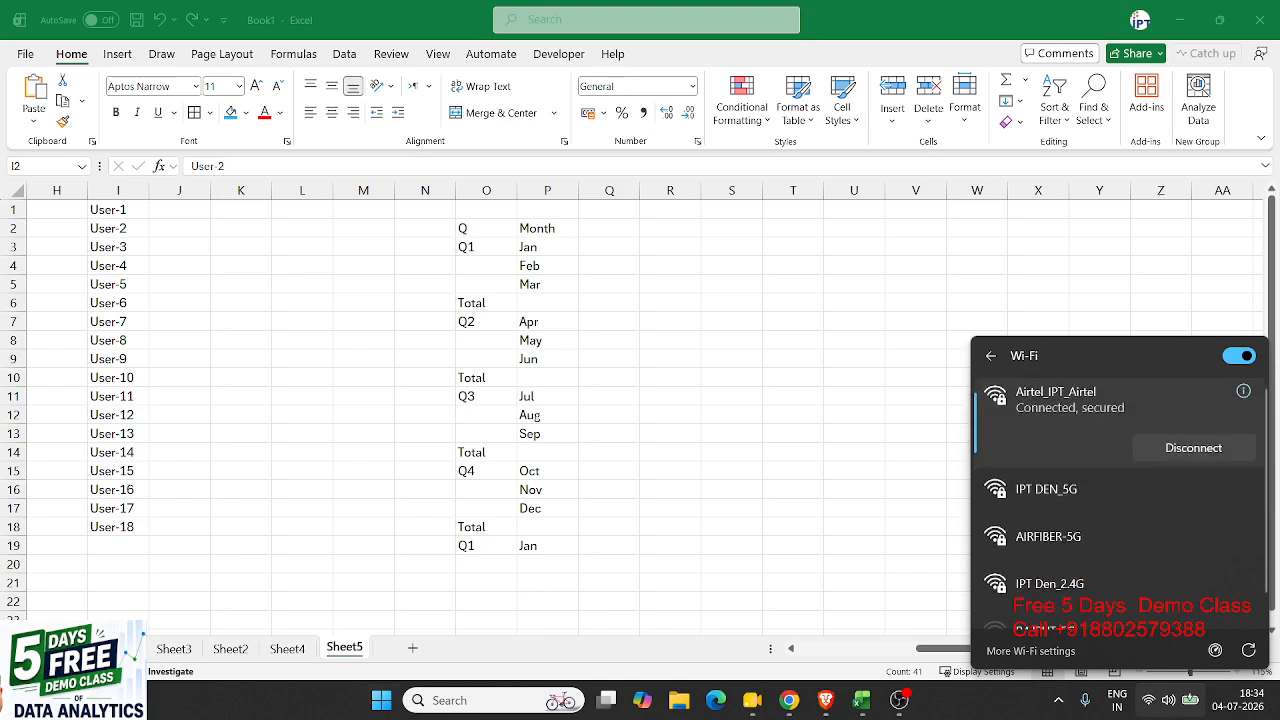
pyautogui.click(891, 329)
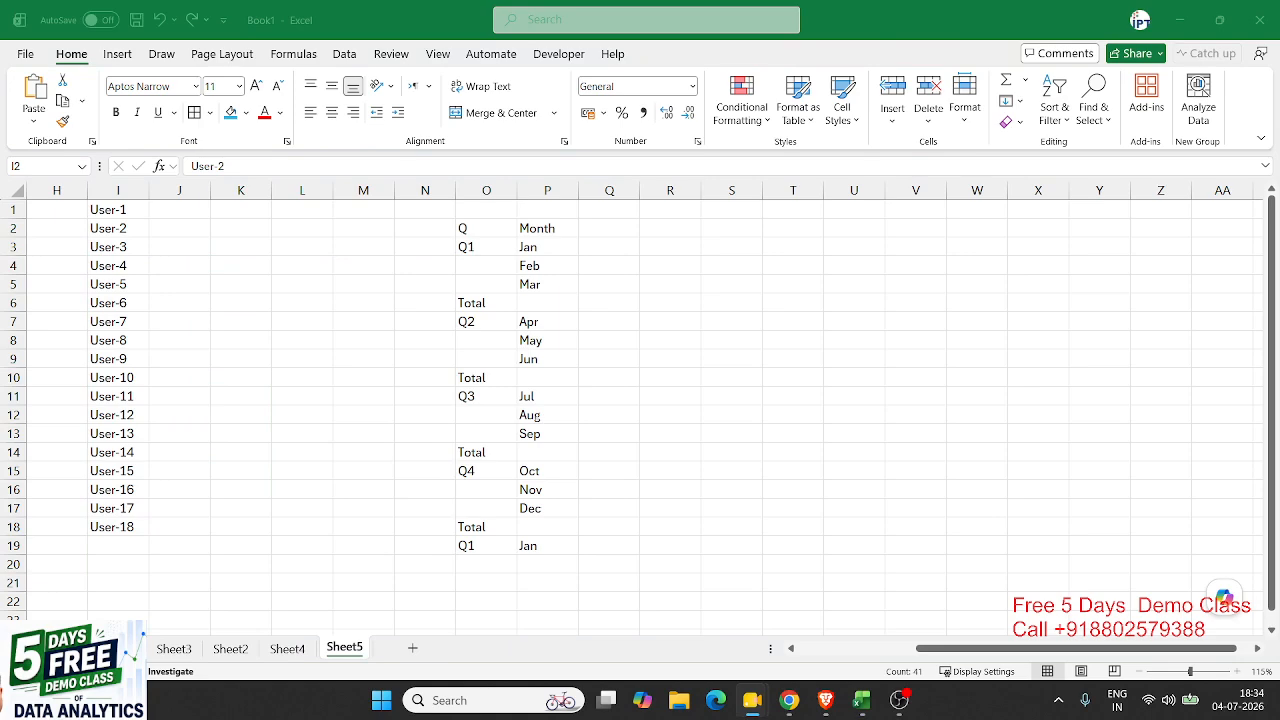
pyautogui.click(602, 368)
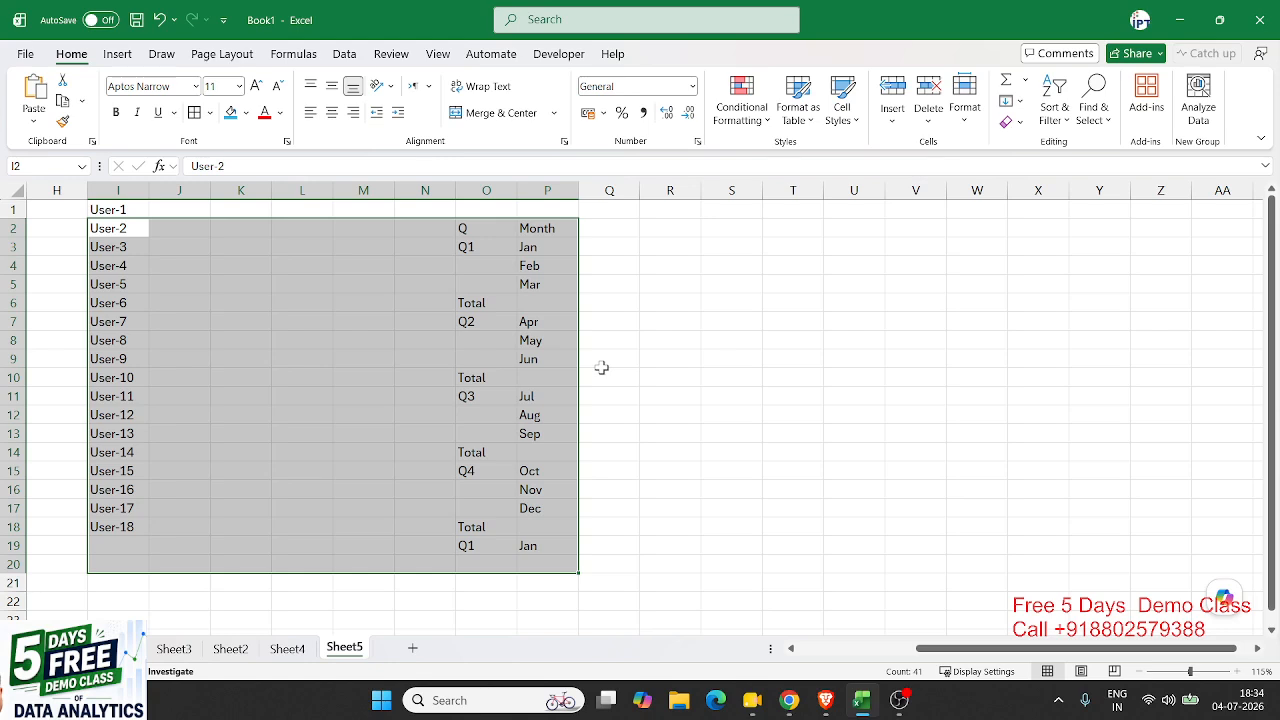